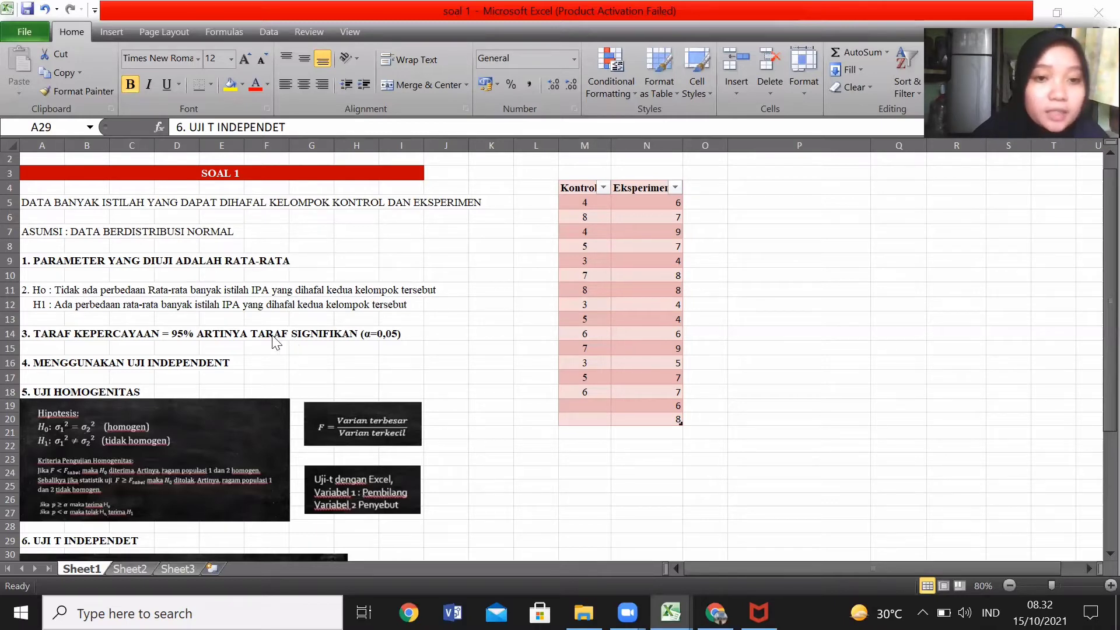
- Review Soal 1's hypotheses, homogeneity and independent t-test criteria, and the Kontrol and Eksperimen data on Sheet1
{"action": "left_click", "coordinate": [445, 329]}
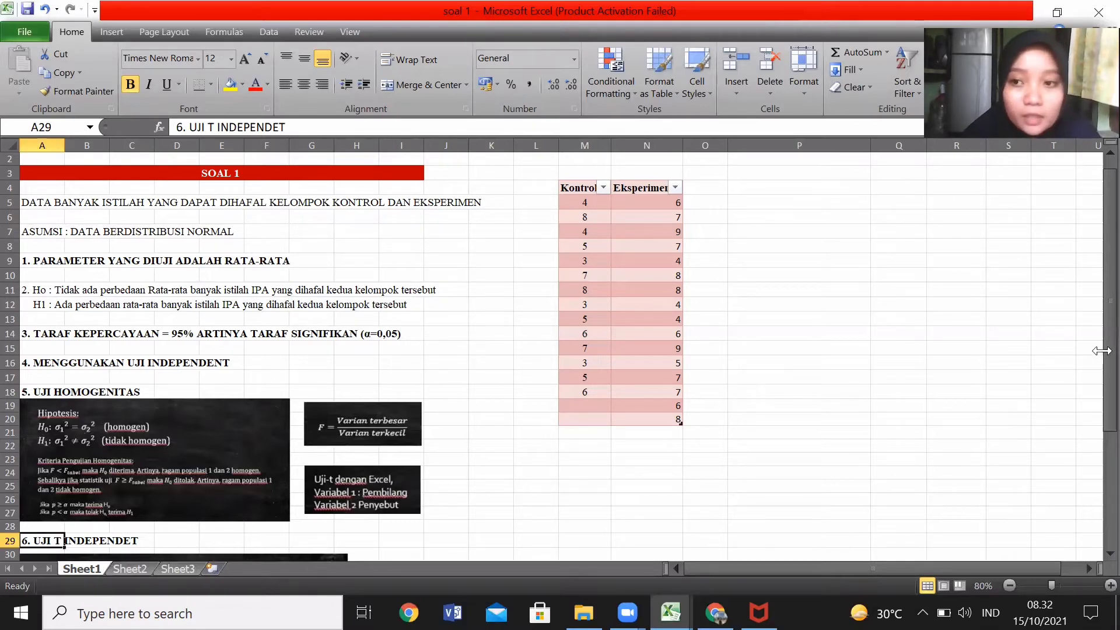
{"action": "left_click_drag", "start_coordinate": [1096, 363], "coordinate": [1095, 380]}
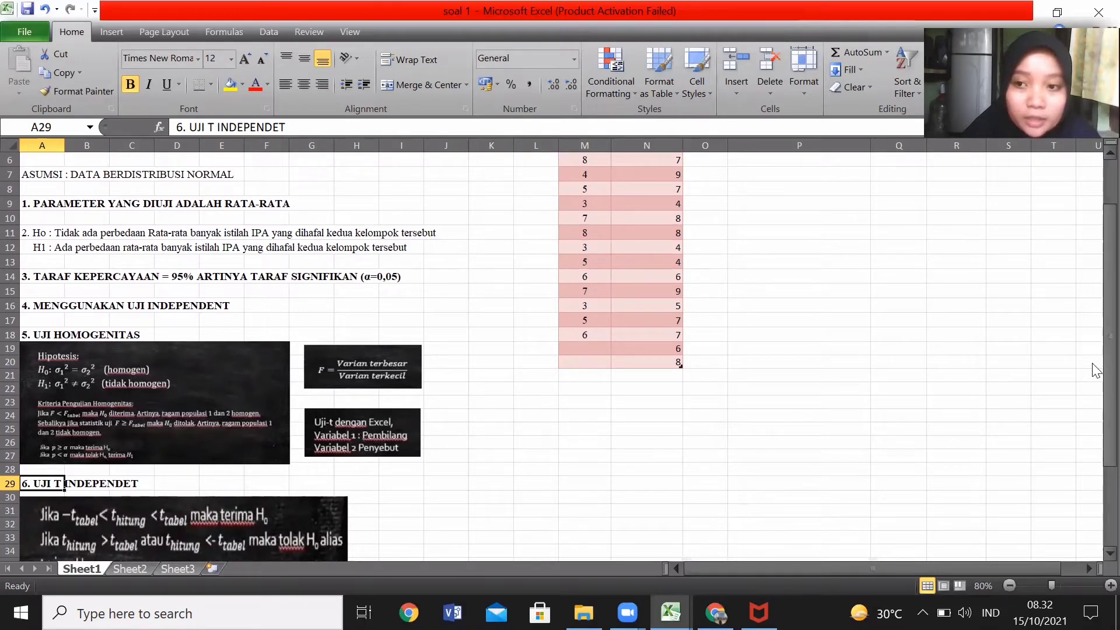
{"action": "left_click_drag", "start_coordinate": [1095, 371], "coordinate": [375, 448]}
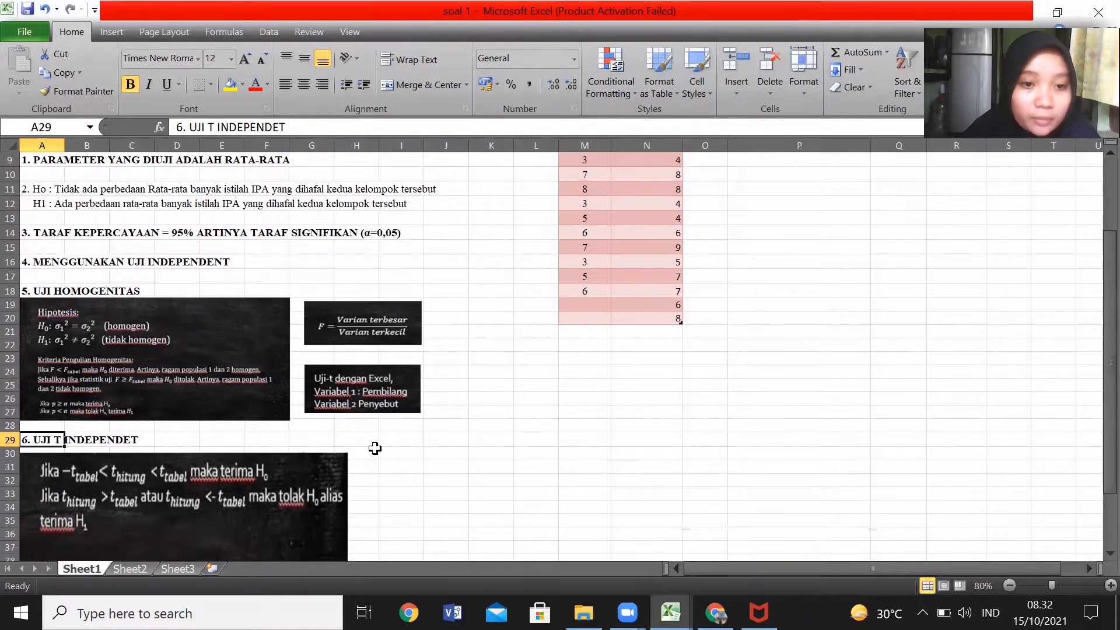
{"action": "left_click", "coordinate": [375, 452]}
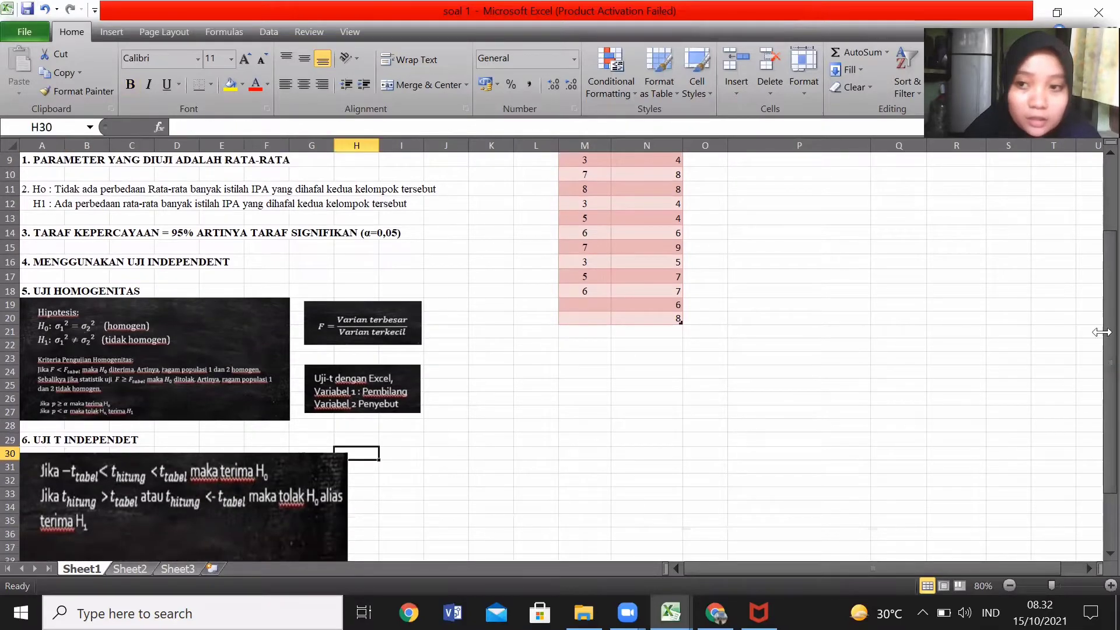
{"action": "left_click_drag", "start_coordinate": [1096, 333], "coordinate": [556, 385]}
{"action": "scroll", "coordinate": [555, 385], "scroll_direction": "up", "scroll_amount": 1}
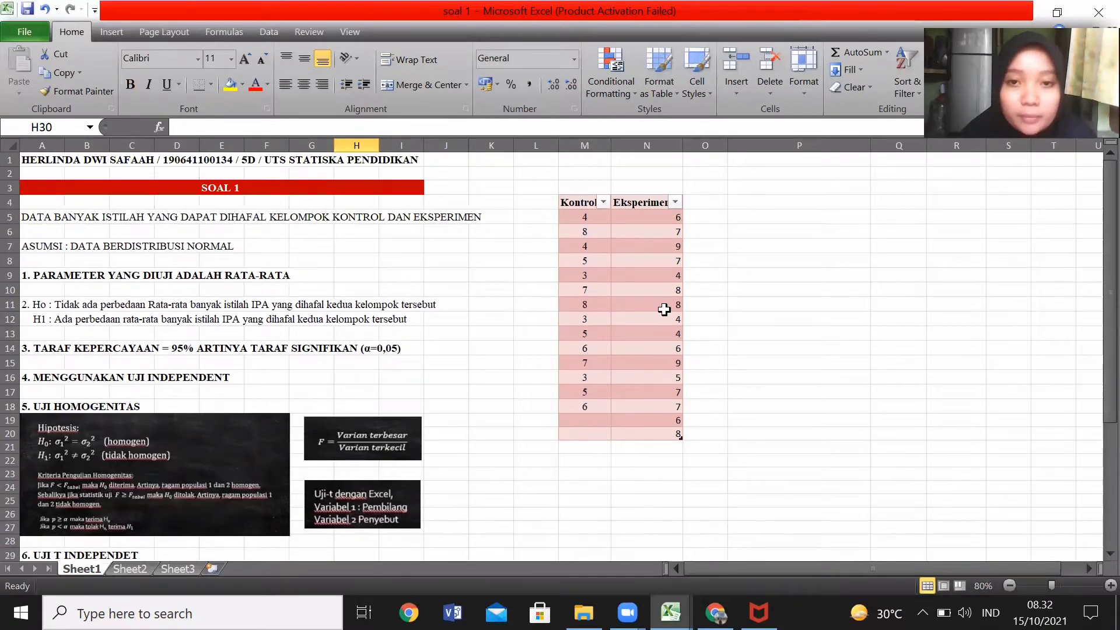
{"action": "left_click", "coordinate": [586, 216]}
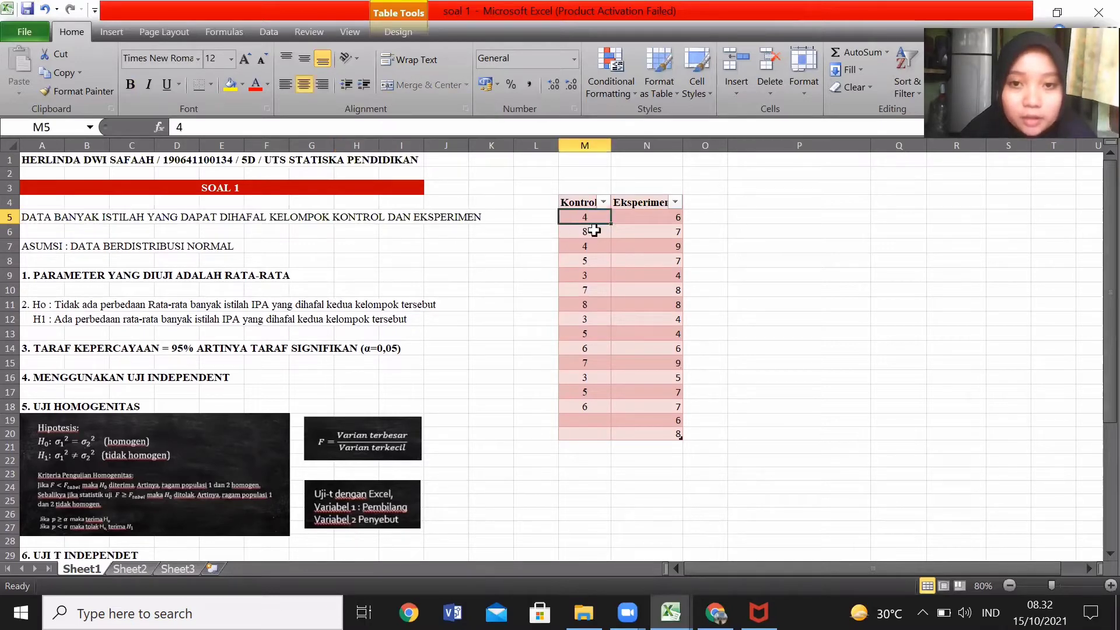
- Add the bold label "variasi" in cell M23, below the Kontrol column
{"action": "left_click", "coordinate": [574, 464]}
{"action": "left_click", "coordinate": [573, 472]}
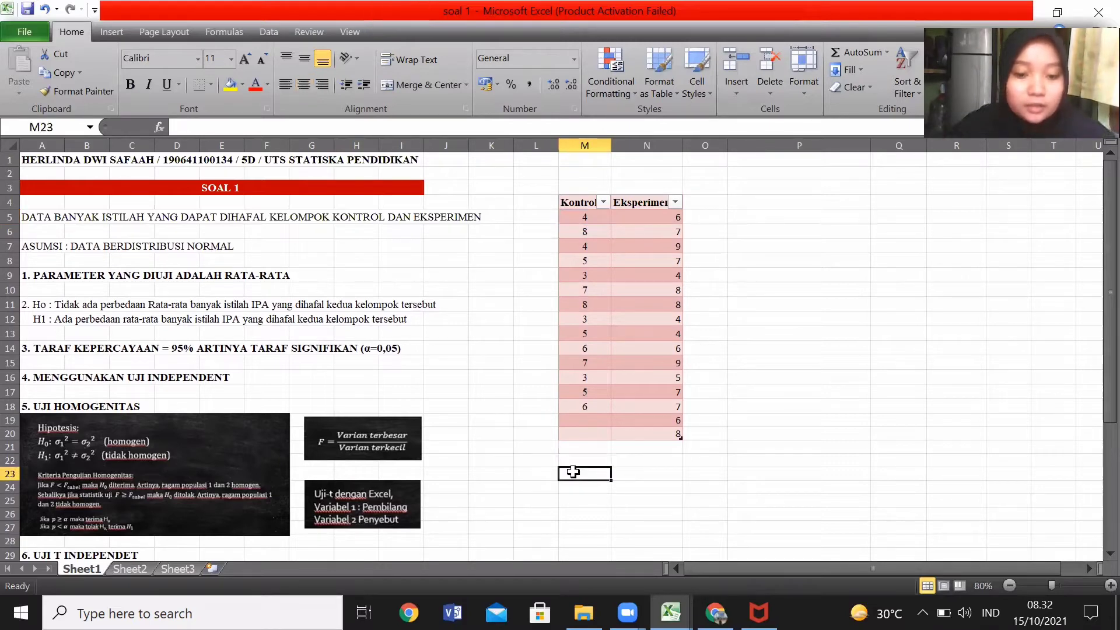
{"action": "type", "text": "varia"}
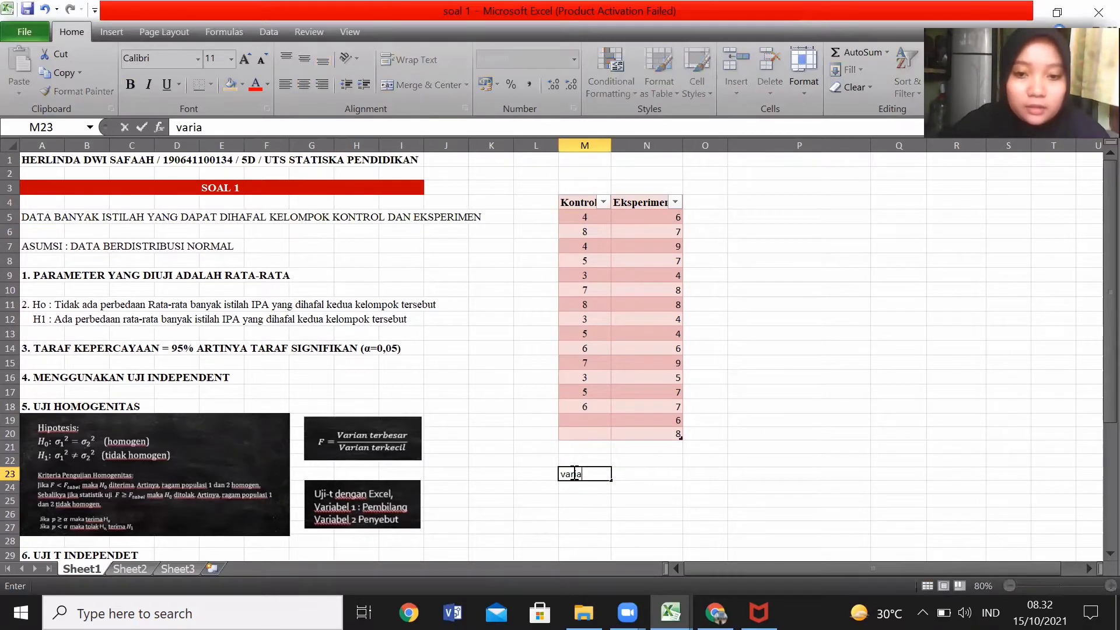
{"action": "type", "text": "si"}
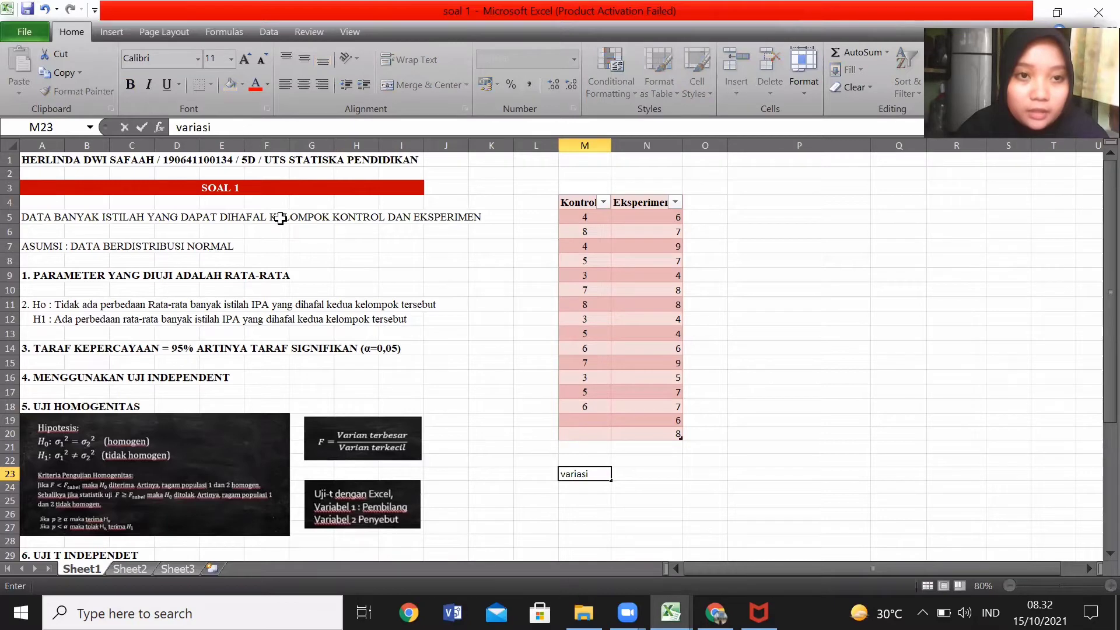
{"action": "double_click", "coordinate": [179, 127]}
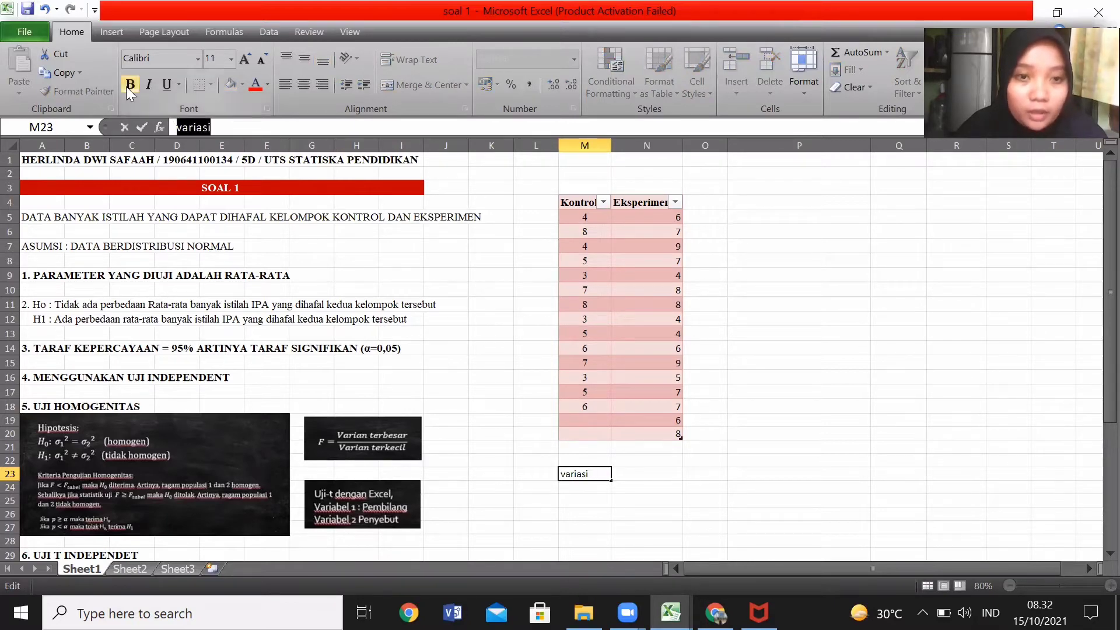
{"action": "left_click", "coordinate": [127, 85]}
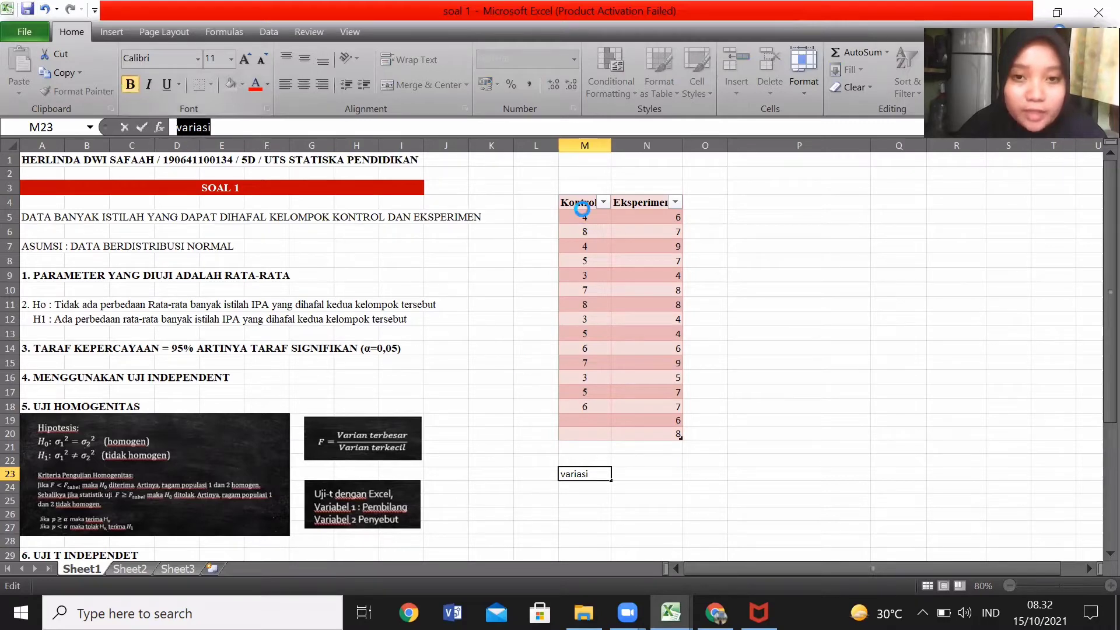
- Add the bold label "variasi" in cell N23, below the Eksperimen column
{"action": "left_click", "coordinate": [652, 473]}
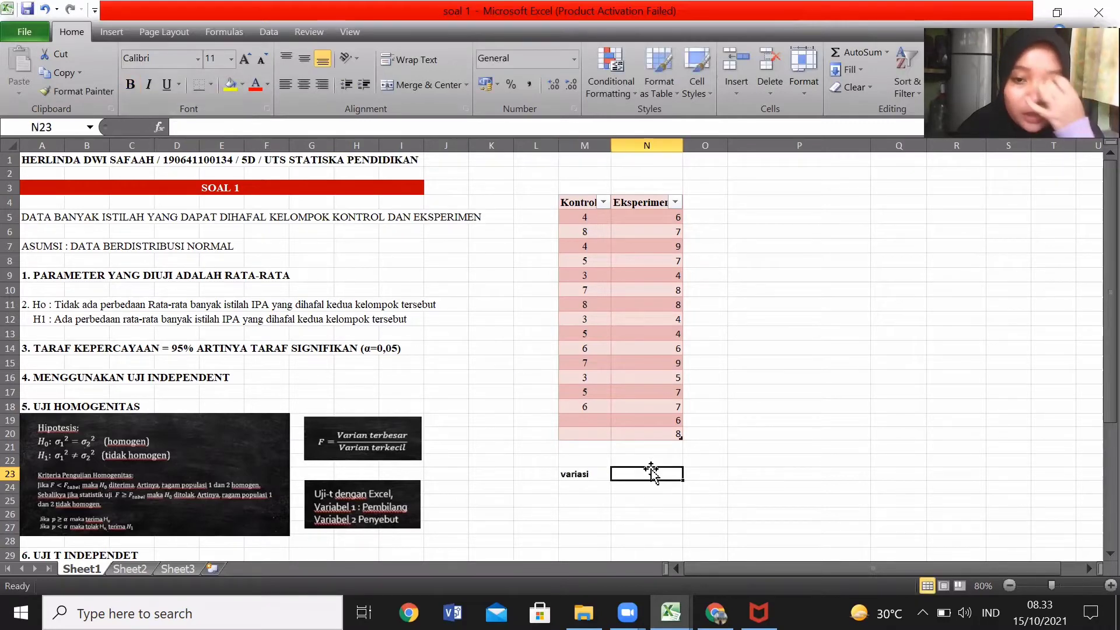
{"action": "left_click", "coordinate": [205, 123]}
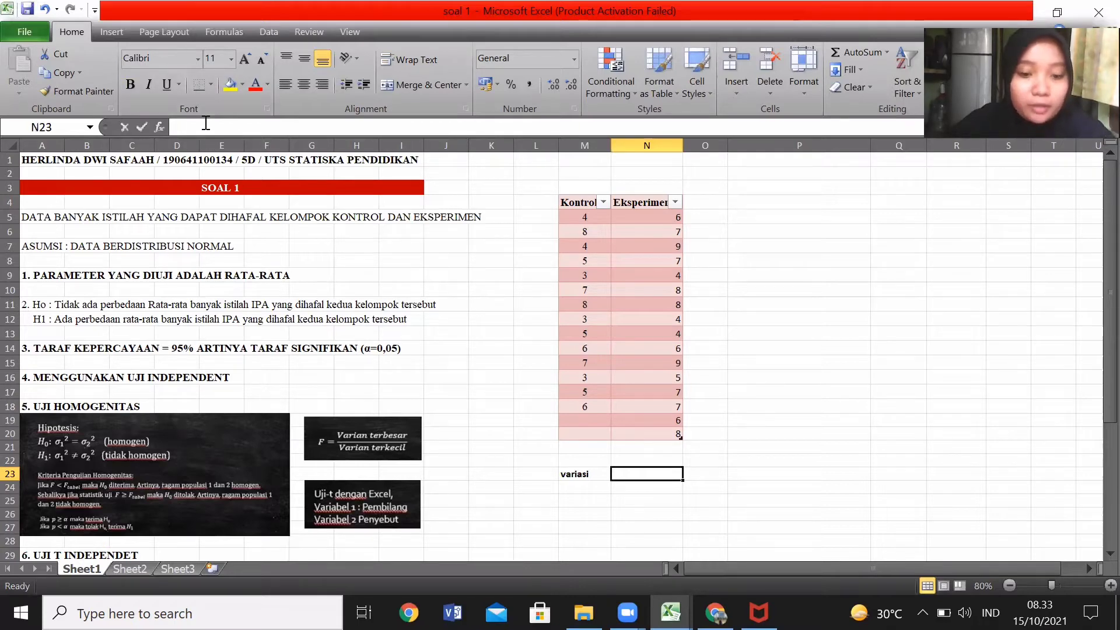
{"action": "type", "text": "variasi"}
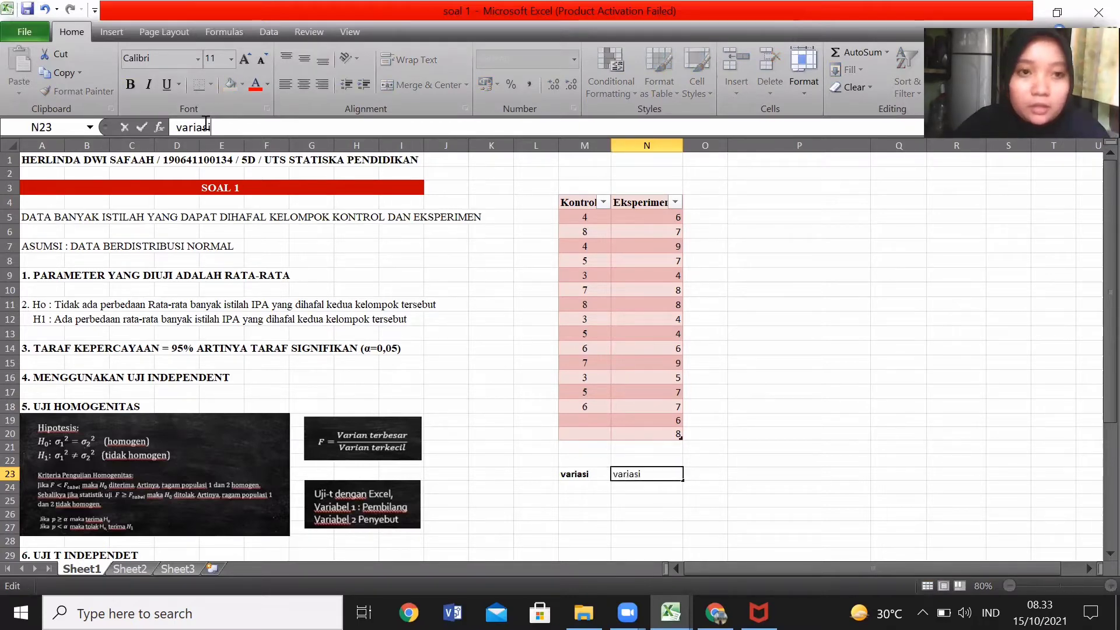
{"action": "double_click", "coordinate": [177, 128]}
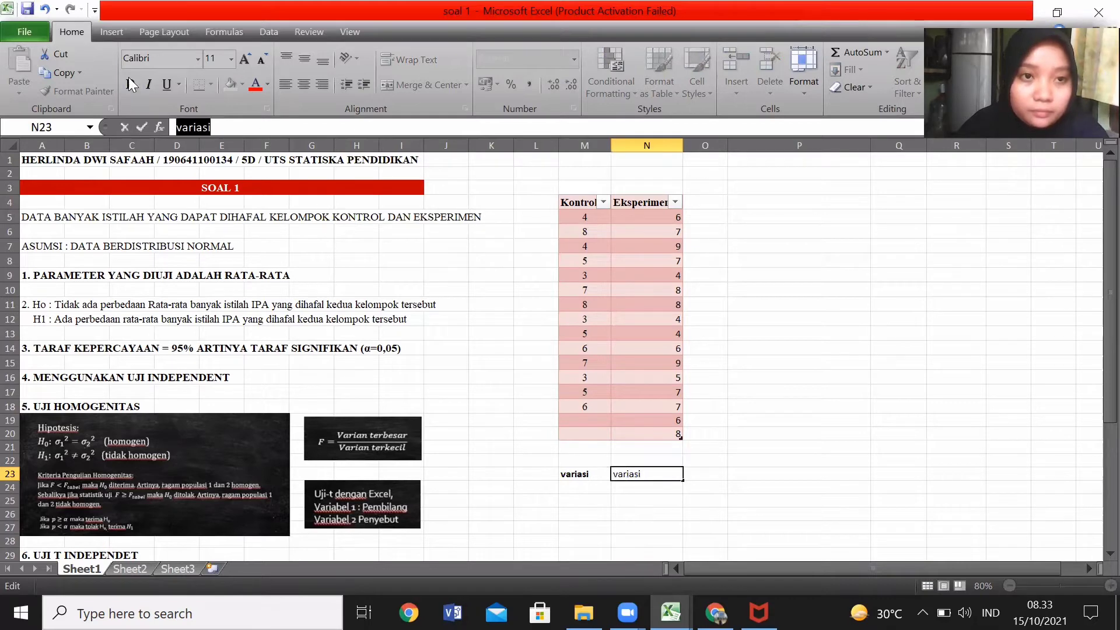
{"action": "left_click", "coordinate": [130, 84]}
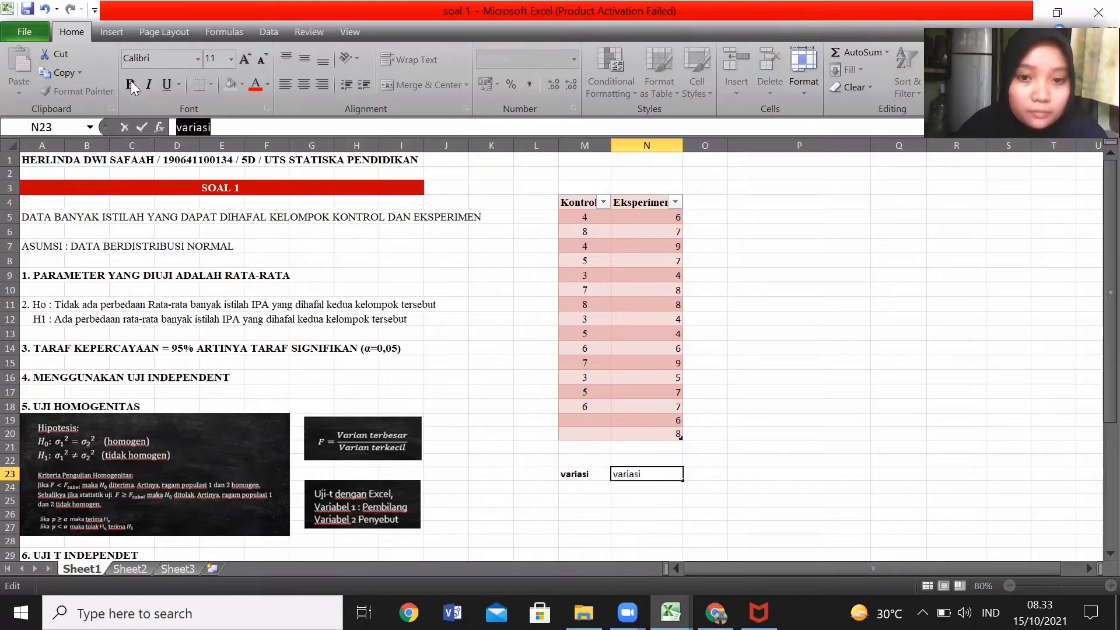
- Calculate the Kontrol group's sample variance in cell M24 with VAR.S over the range M4:M18
{"action": "left_click", "coordinate": [581, 488]}
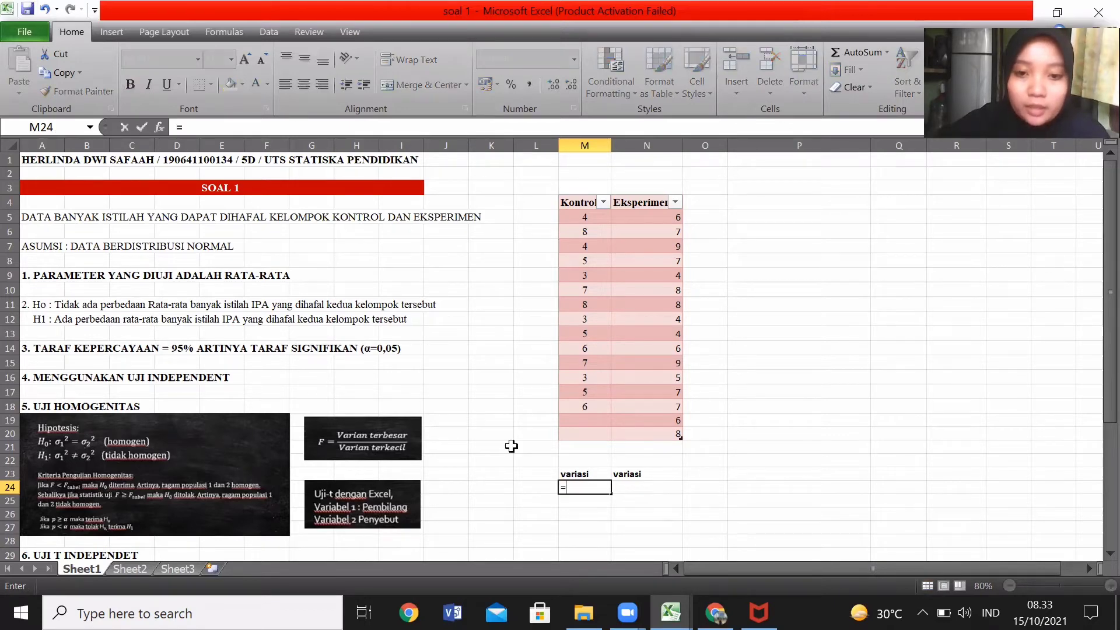
{"action": "type", "text": "= v"}
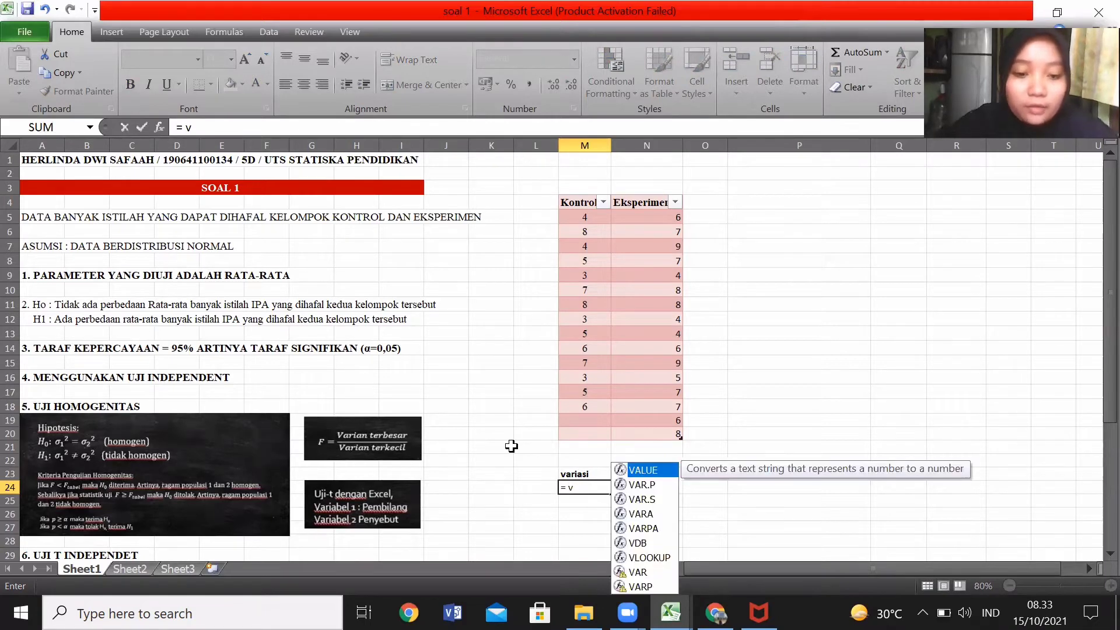
{"action": "type", "text": "ar."}
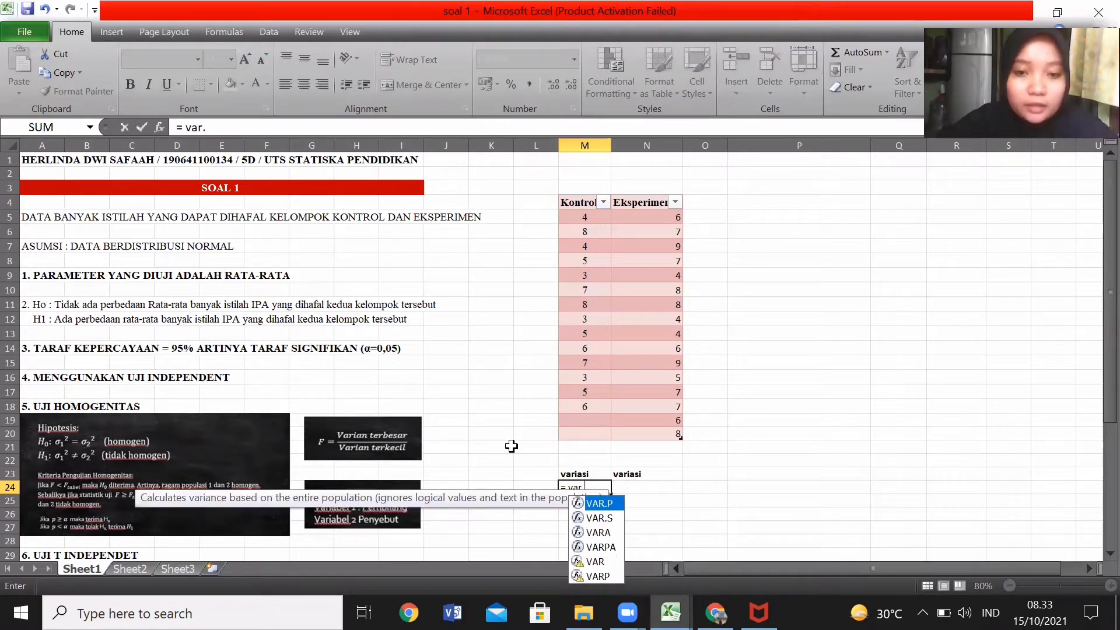
{"action": "type", "text": "s("}
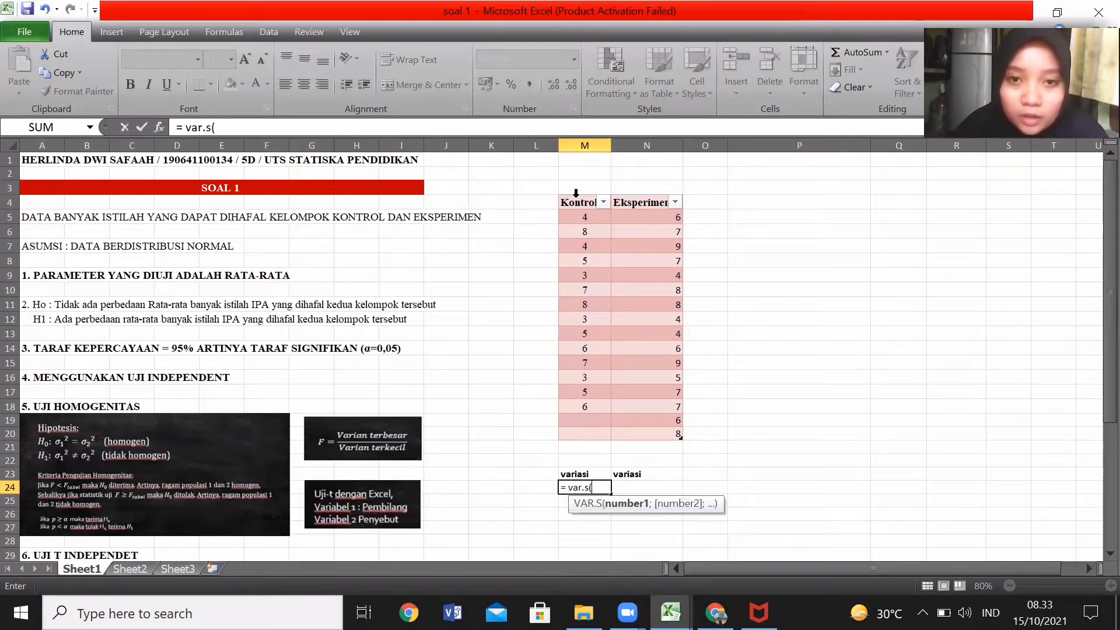
{"action": "left_click_drag", "start_coordinate": [583, 202], "coordinate": [584, 402]}
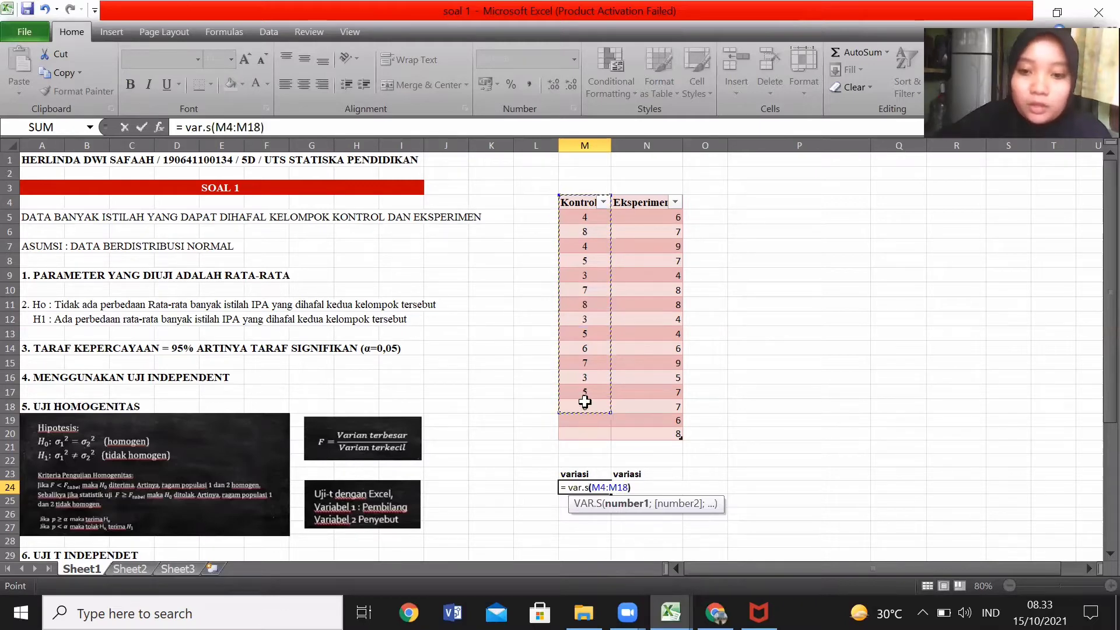
{"action": "type", "text": ")"}
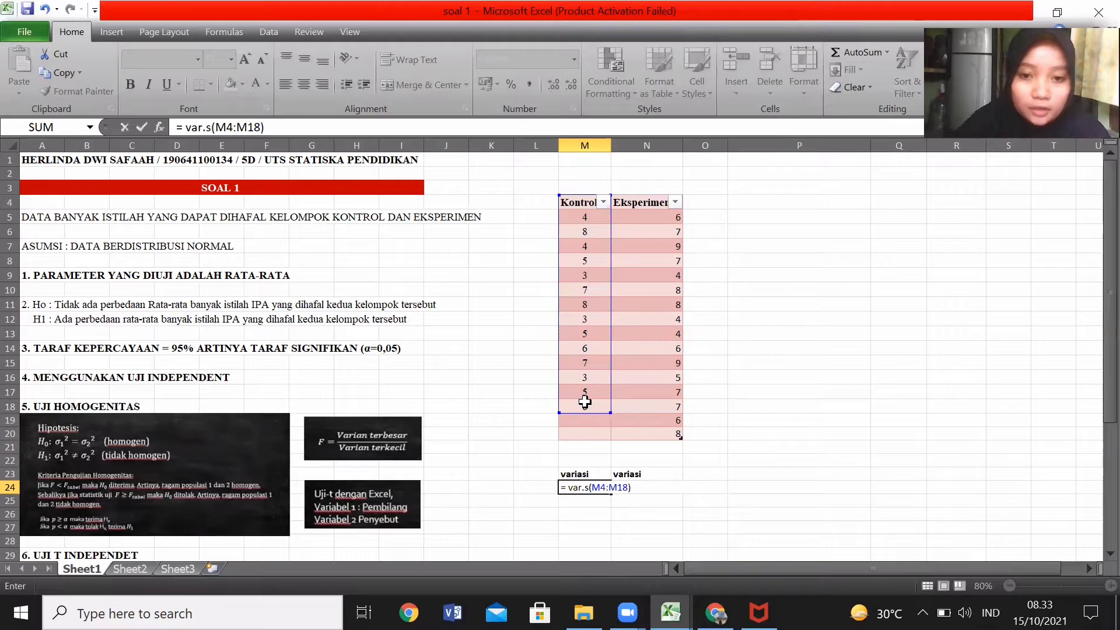
{"action": "key", "text": "Return"}
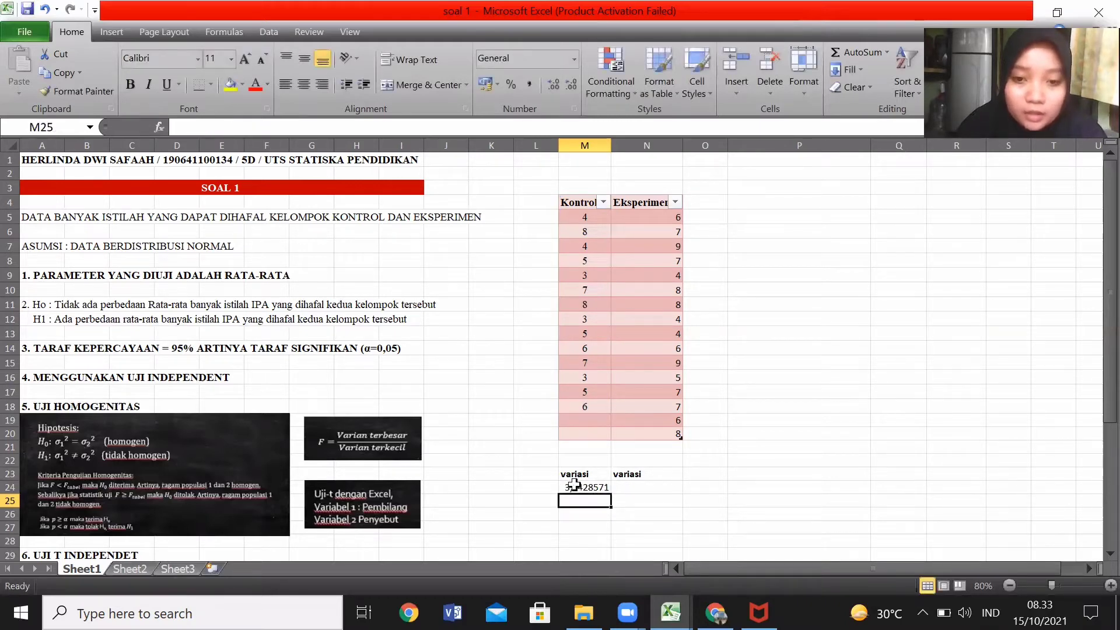
{"action": "left_click", "coordinate": [595, 487]}
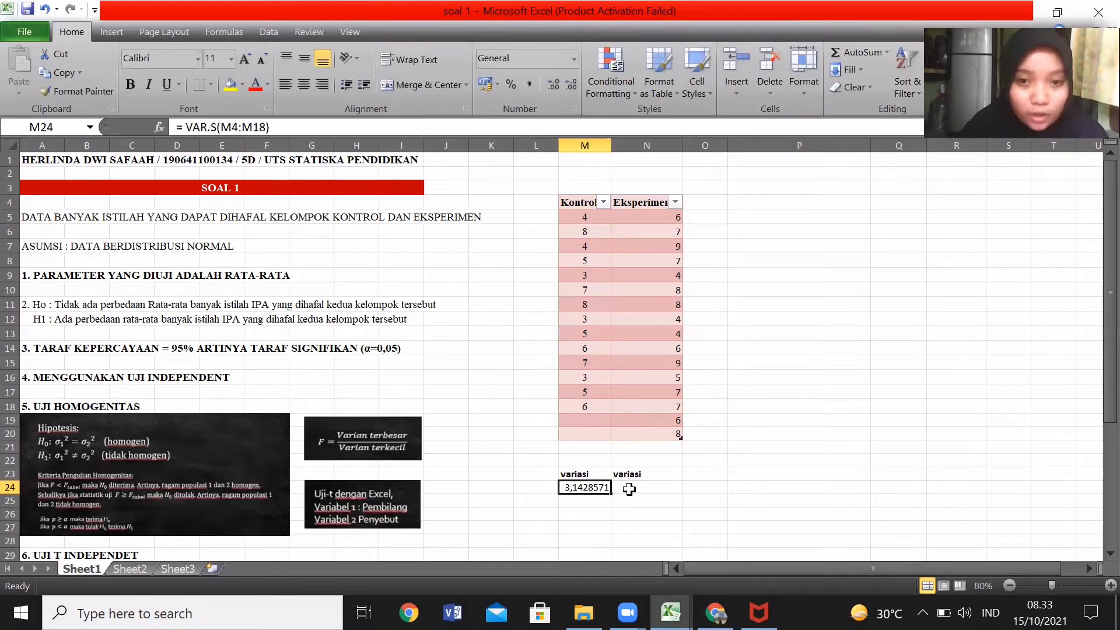
- Calculate the Eksperimen group's sample variance in cell N24 with VAR.S over the table's entire Eksperimen column, including its header
{"action": "left_click", "coordinate": [629, 489]}
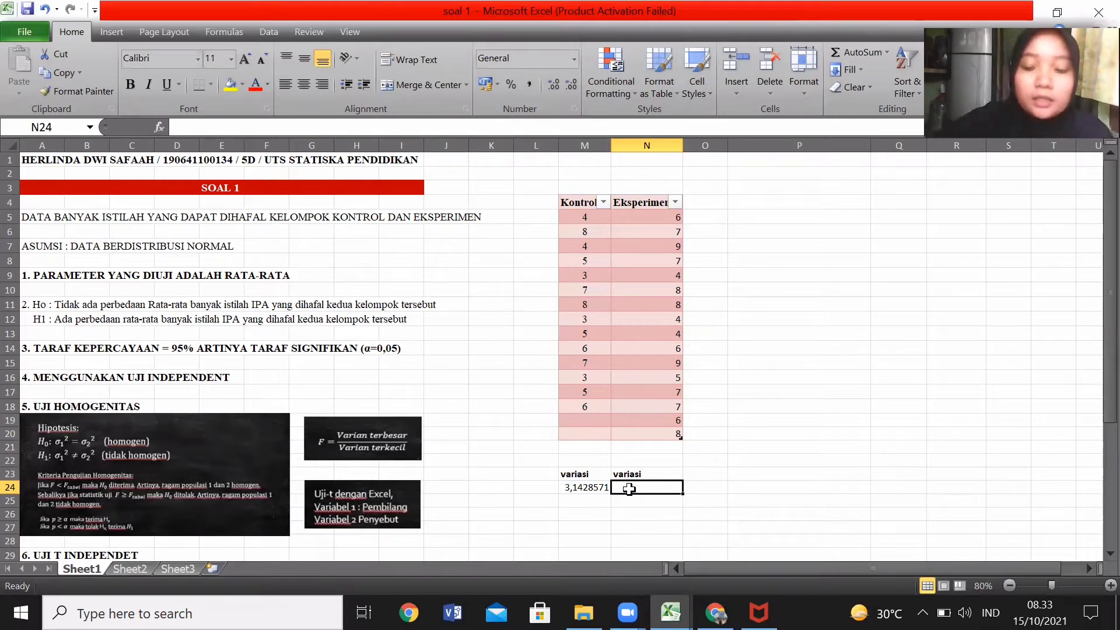
{"action": "type", "text": "=va"}
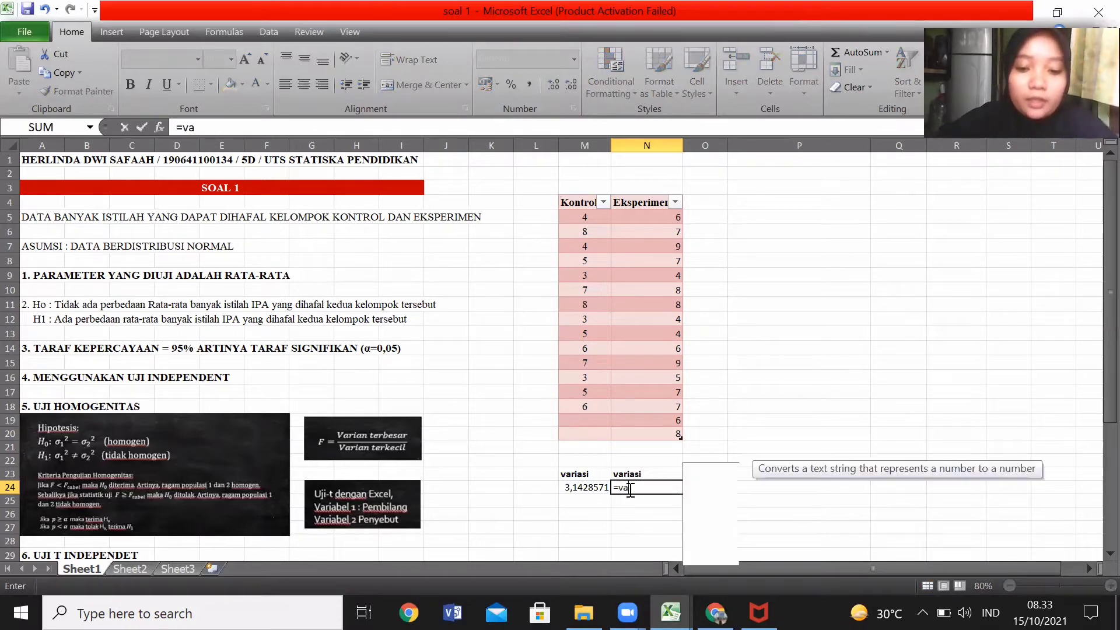
{"action": "type", "text": "r.s"}
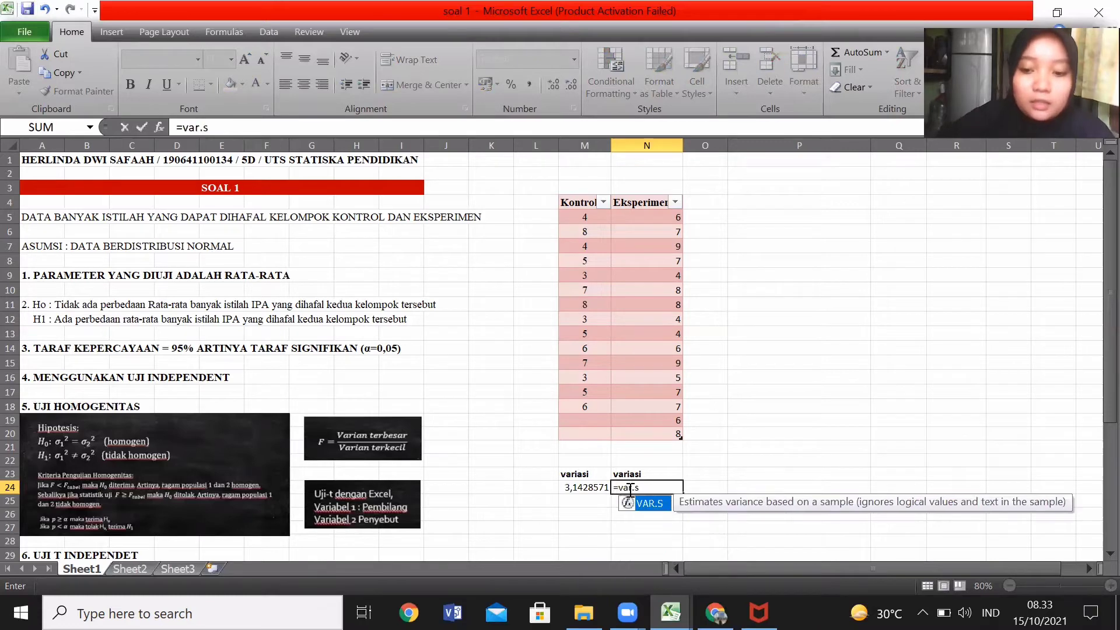
{"action": "type", "text": "("}
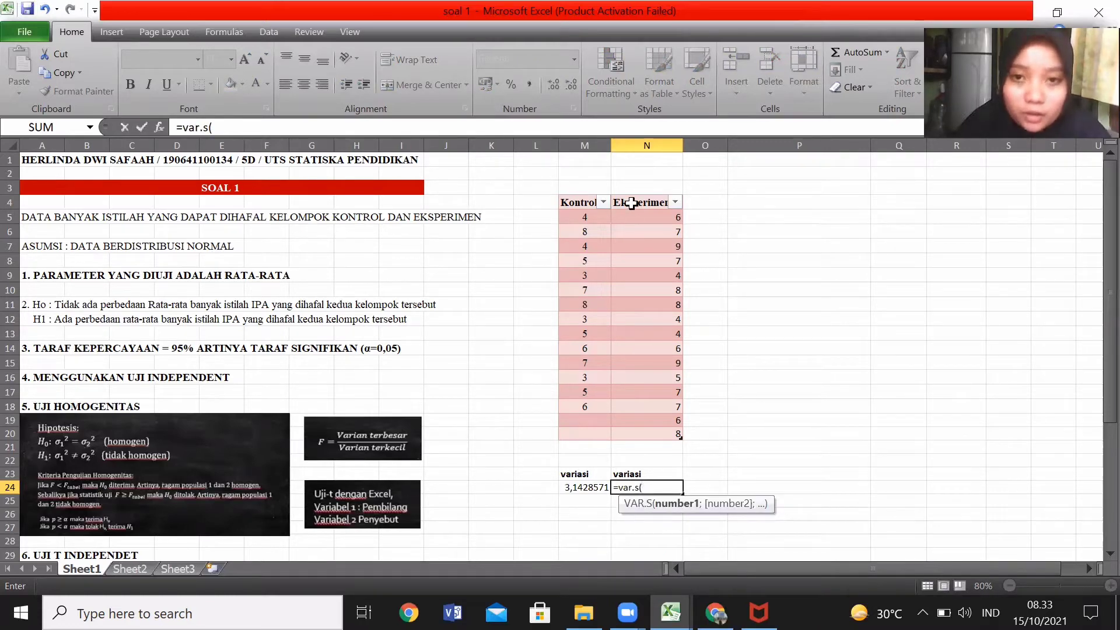
{"action": "left_click_drag", "start_coordinate": [632, 203], "coordinate": [661, 429]}
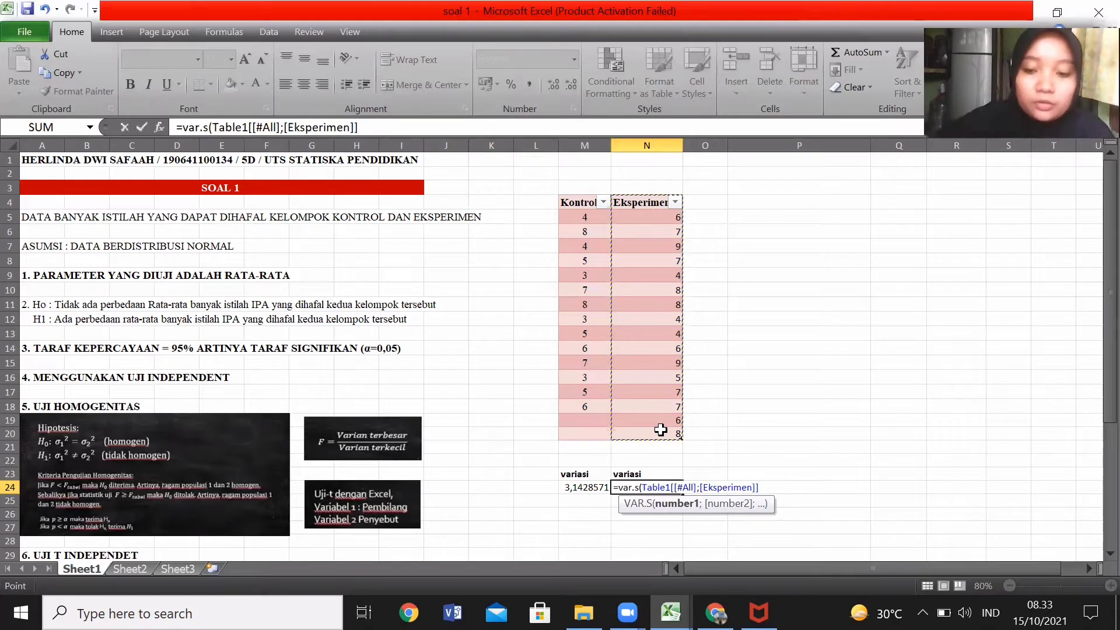
{"action": "type", "text": ")"}
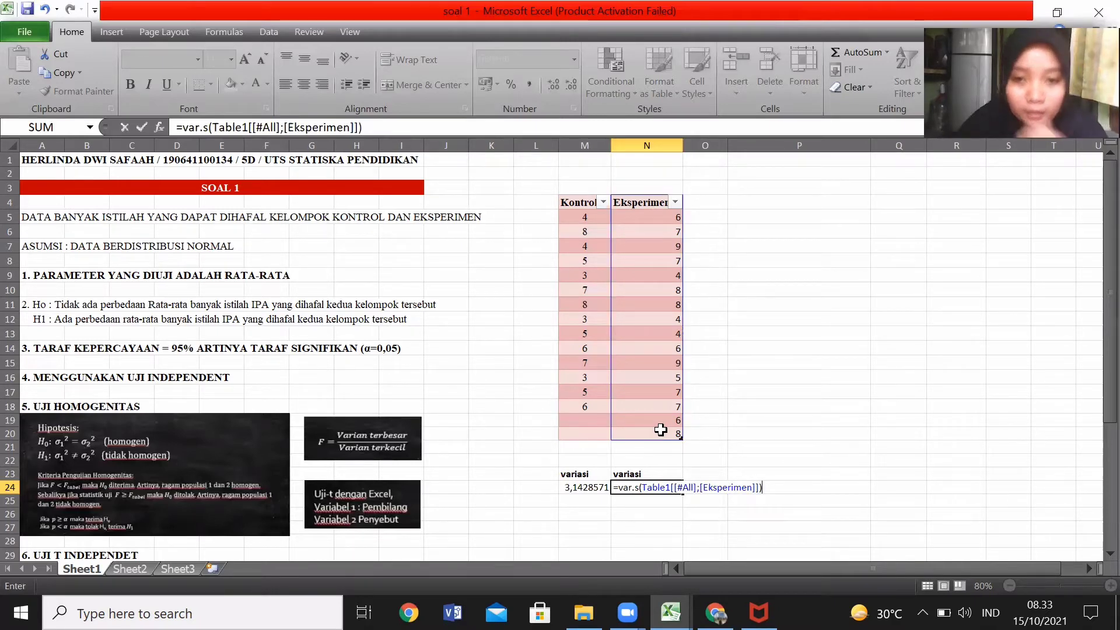
{"action": "key", "text": "Return"}
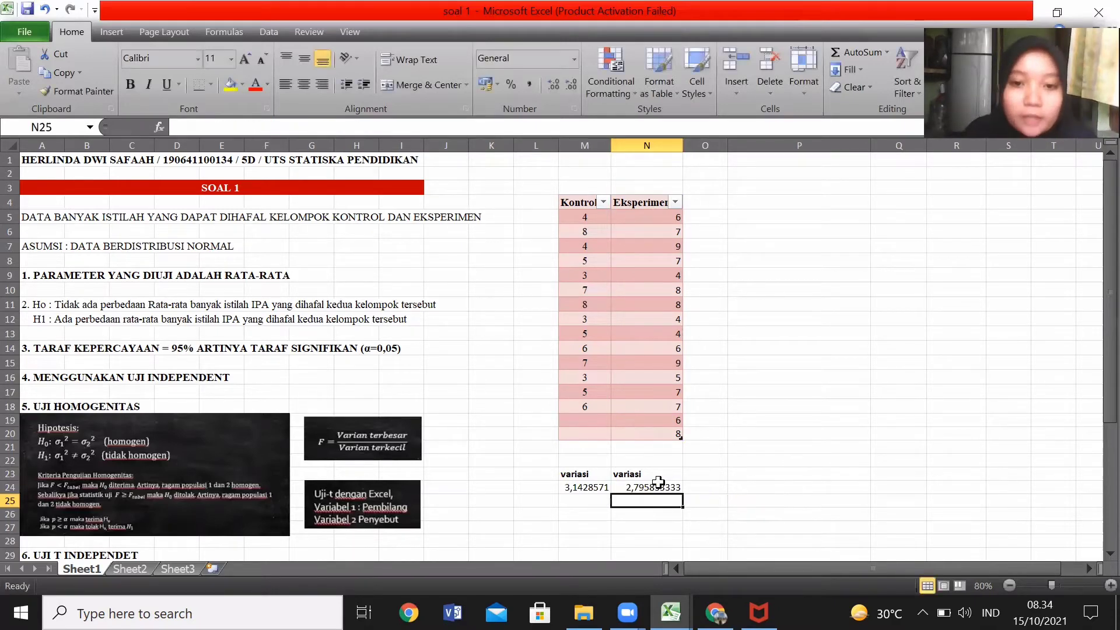
- Compare the Kontrol and Eksperimen variances in cells M24 and N24
{"action": "key", "text": "Up"}
{"action": "left_click", "coordinate": [586, 488]}
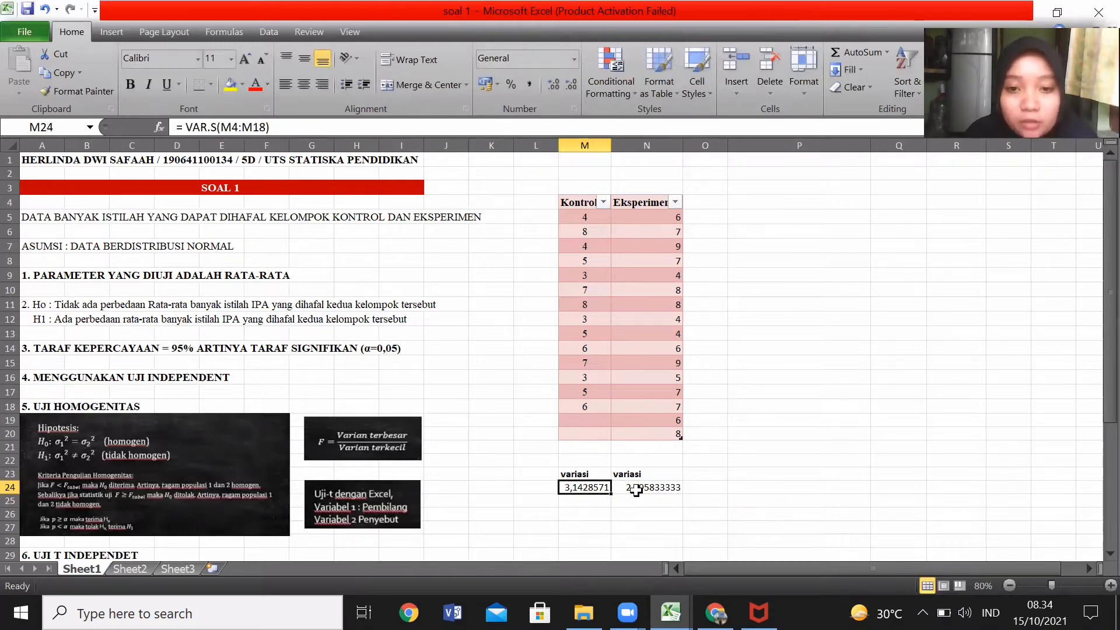
{"action": "left_click", "coordinate": [664, 487]}
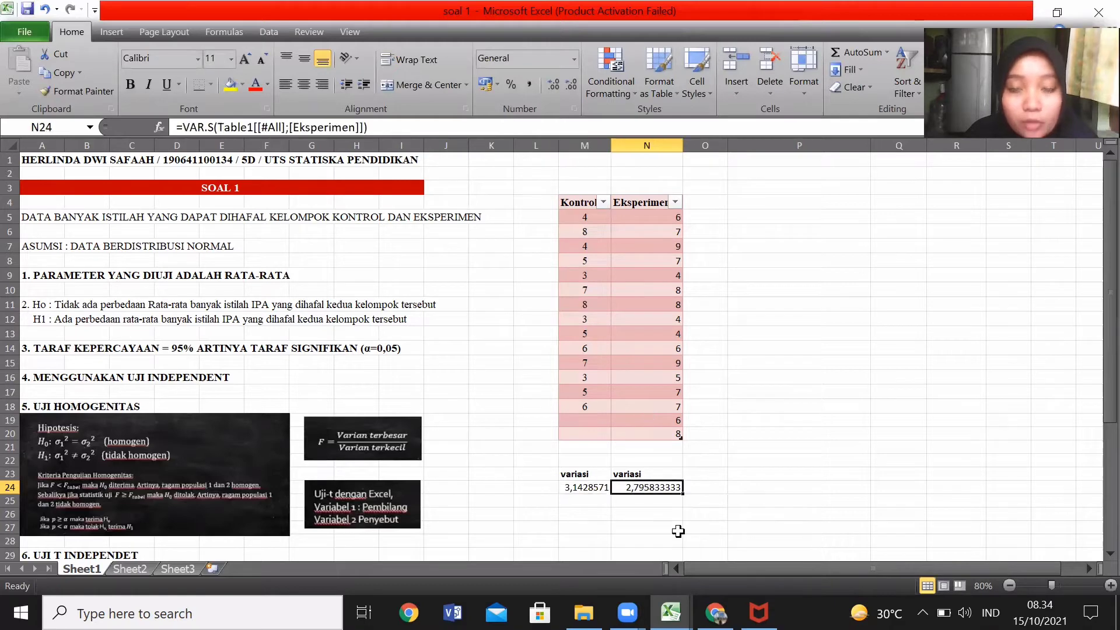
{"action": "left_click", "coordinate": [584, 488]}
{"action": "left_click", "coordinate": [637, 487]}
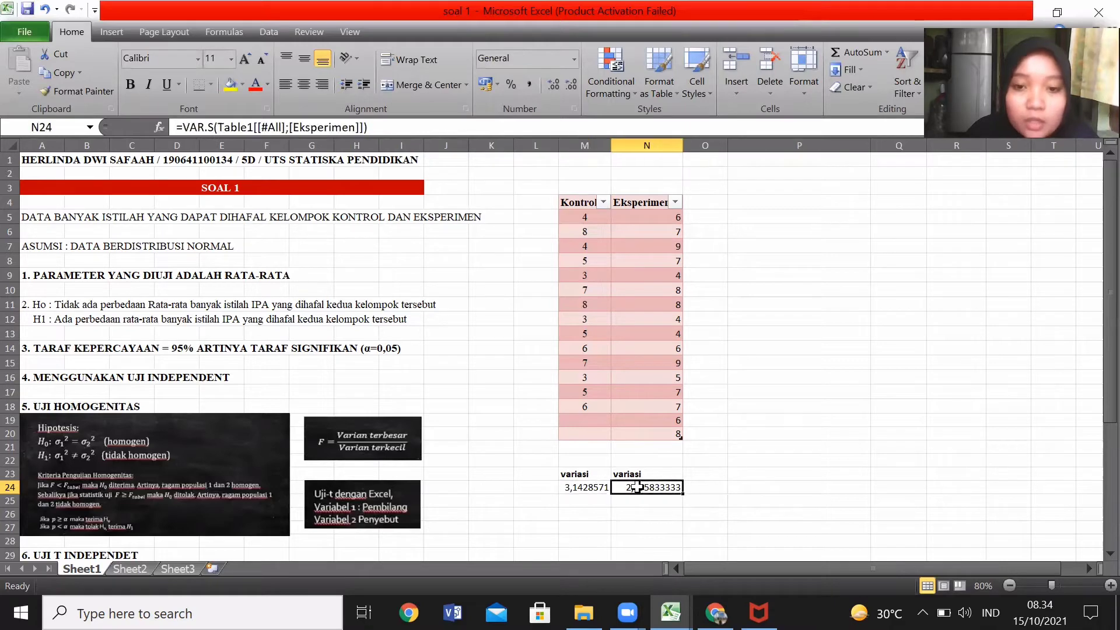
- Start the F-Test Two-Sample for Variances analysis from the data analysis tools
{"action": "left_click", "coordinate": [753, 203]}
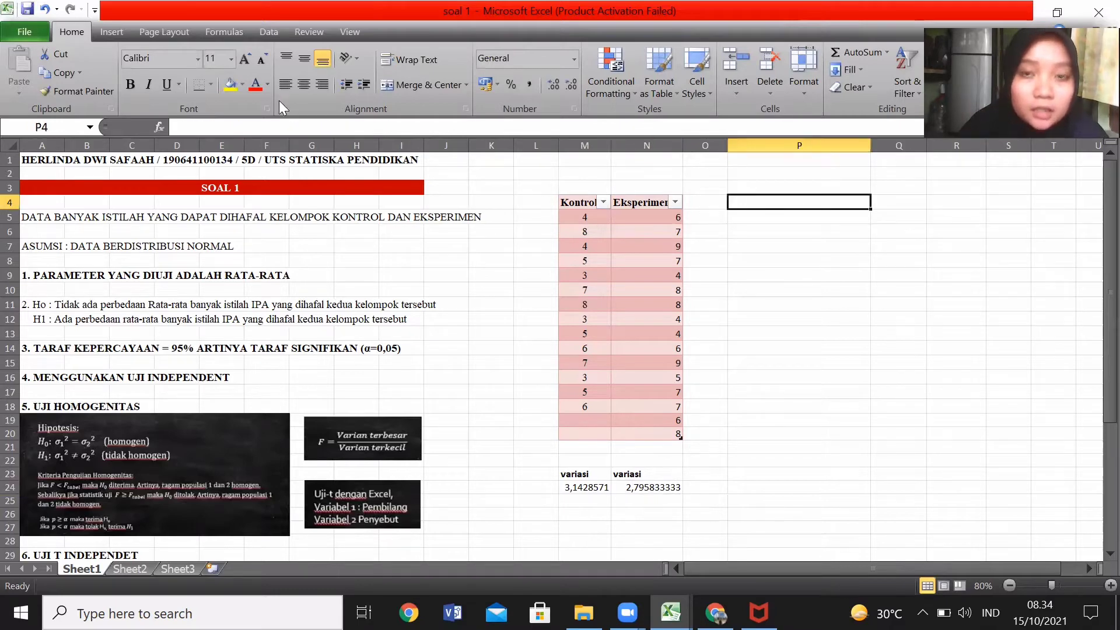
{"action": "left_click", "coordinate": [265, 31]}
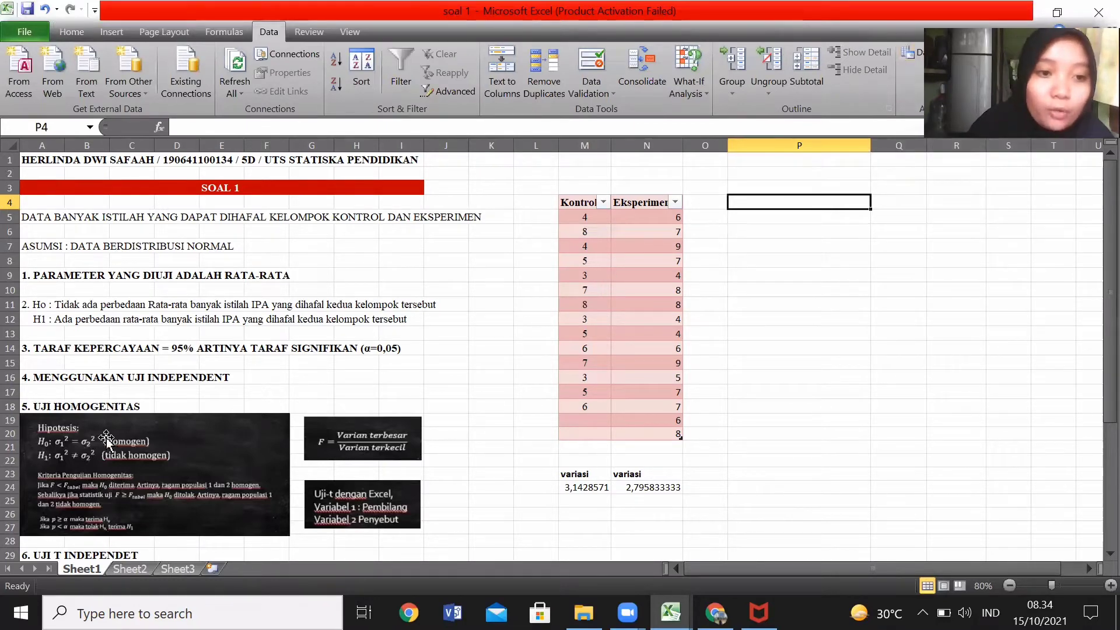
{"action": "left_click", "coordinate": [918, 54]}
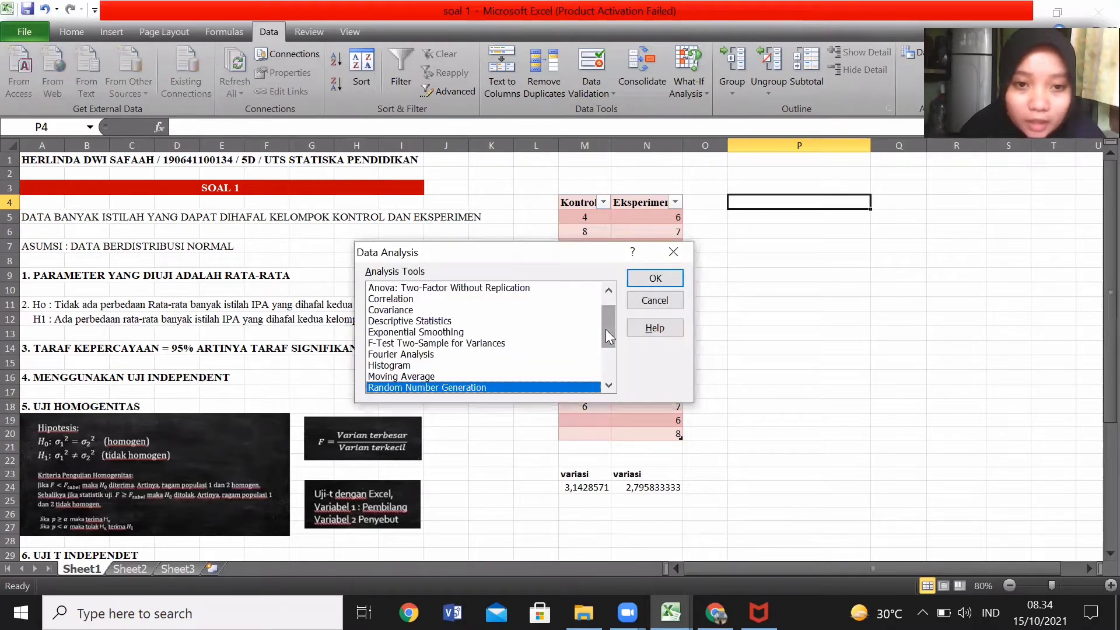
{"action": "left_click_drag", "start_coordinate": [605, 329], "coordinate": [605, 324]}
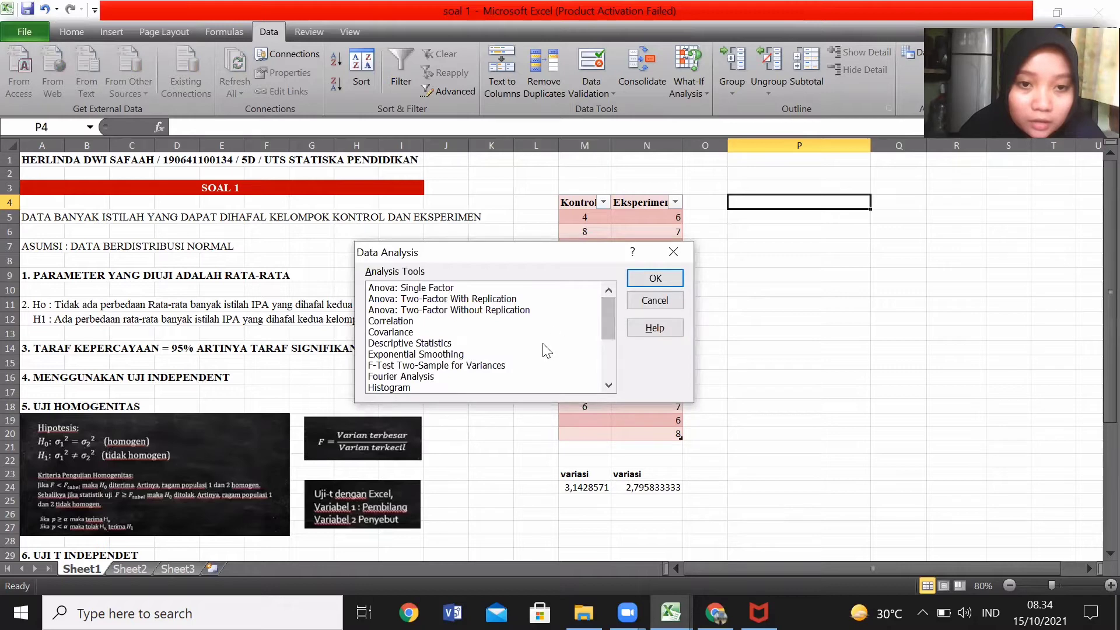
{"action": "left_click", "coordinate": [506, 365]}
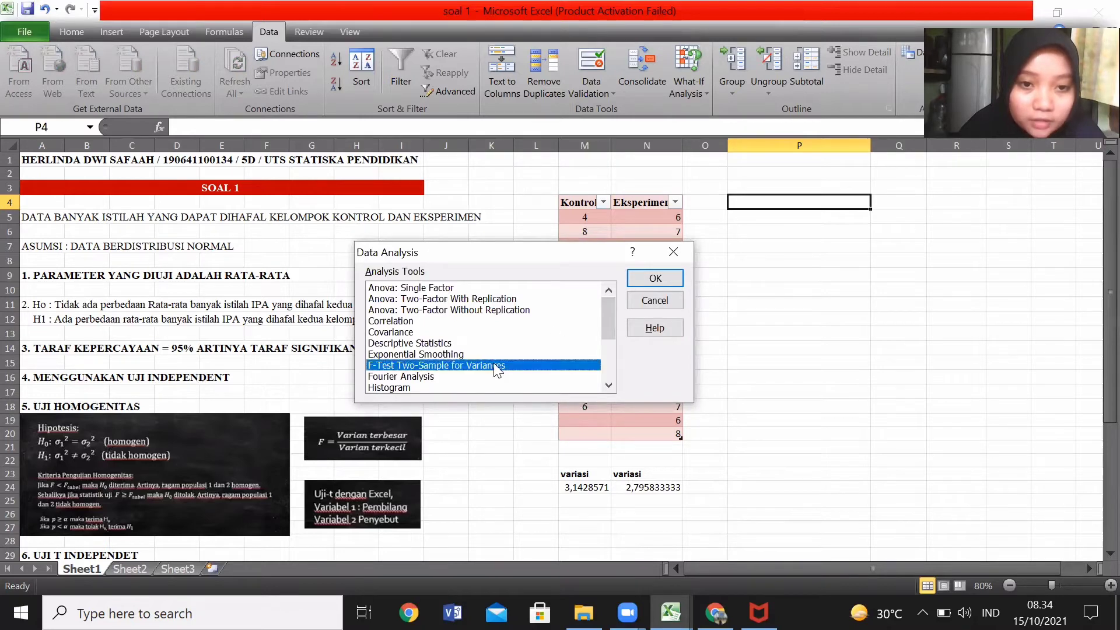
{"action": "scroll", "coordinate": [614, 346], "scroll_direction": "down", "scroll_amount": 2}
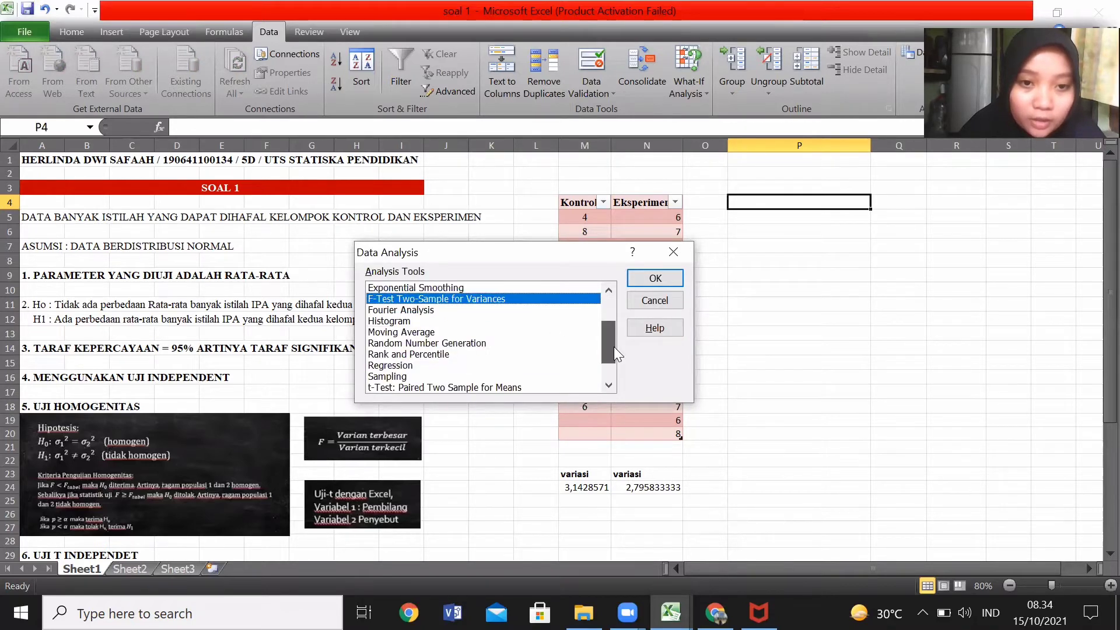
{"action": "left_click_drag", "start_coordinate": [615, 334], "coordinate": [583, 324]}
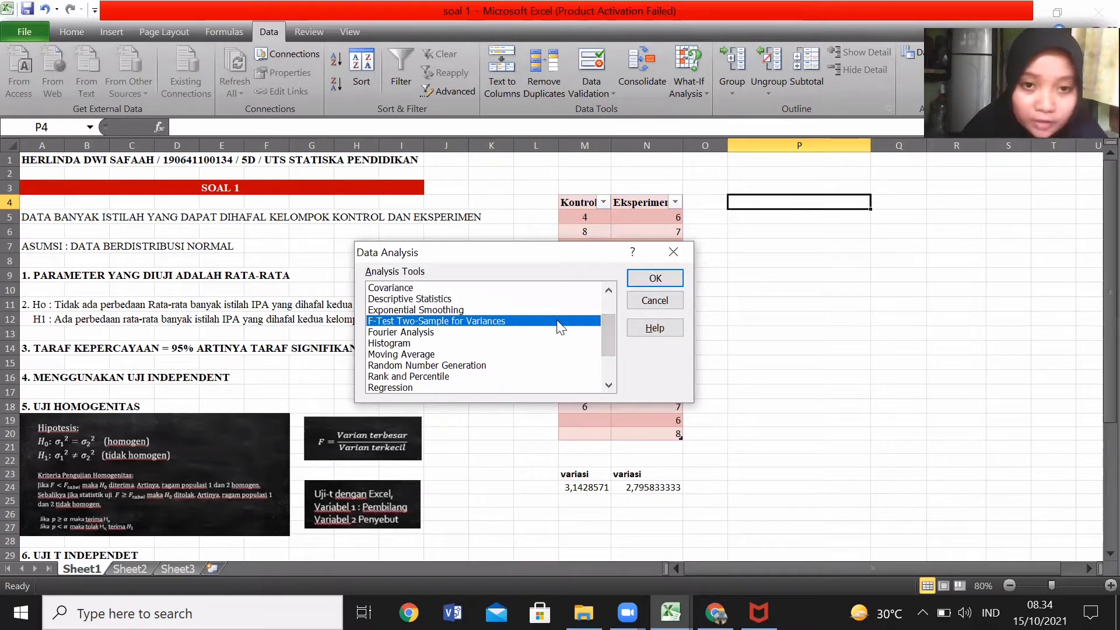
{"action": "left_click", "coordinate": [667, 273]}
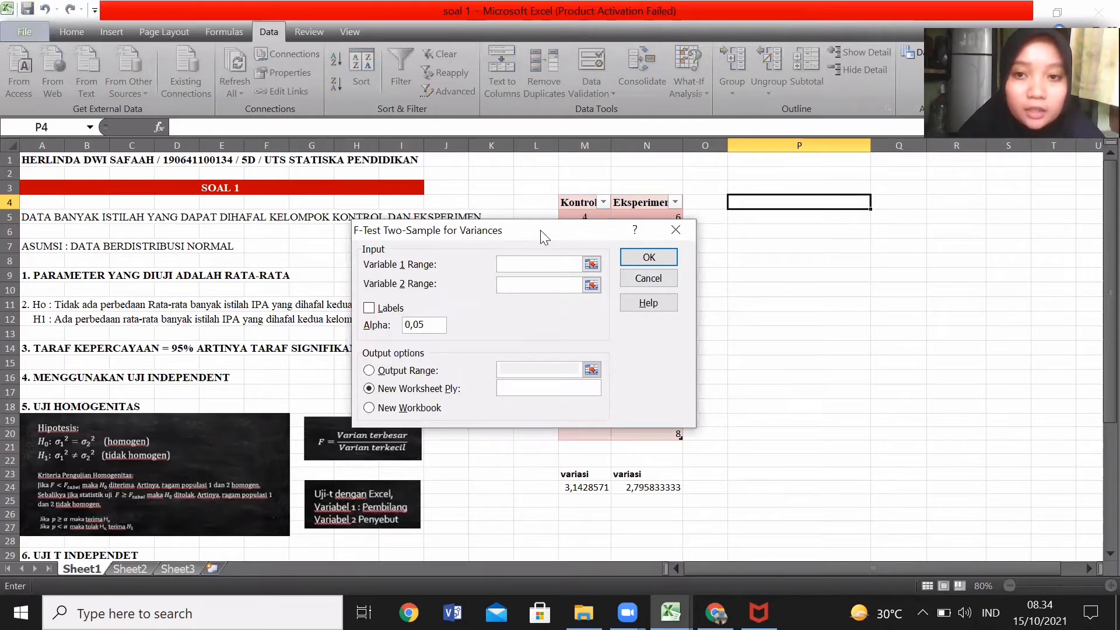
- Set the F-test's Variable 1 range to M4:M18 and Variable 2 range to N4:N20, treating the first row as labels
{"action": "left_click_drag", "start_coordinate": [541, 232], "coordinate": [891, 226]}
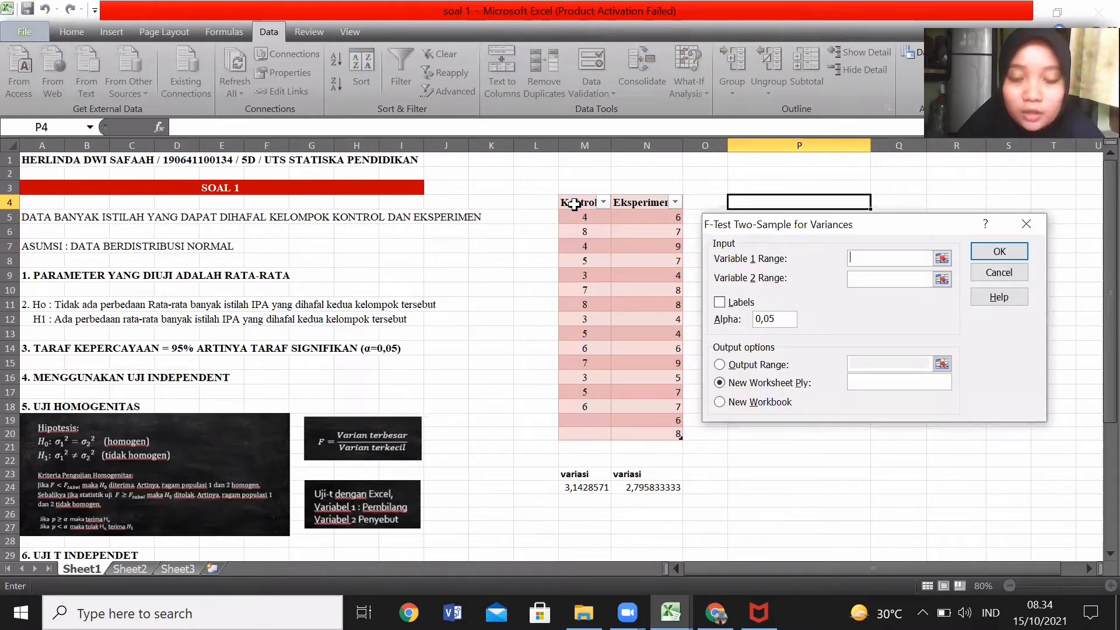
{"action": "left_click", "coordinate": [574, 203]}
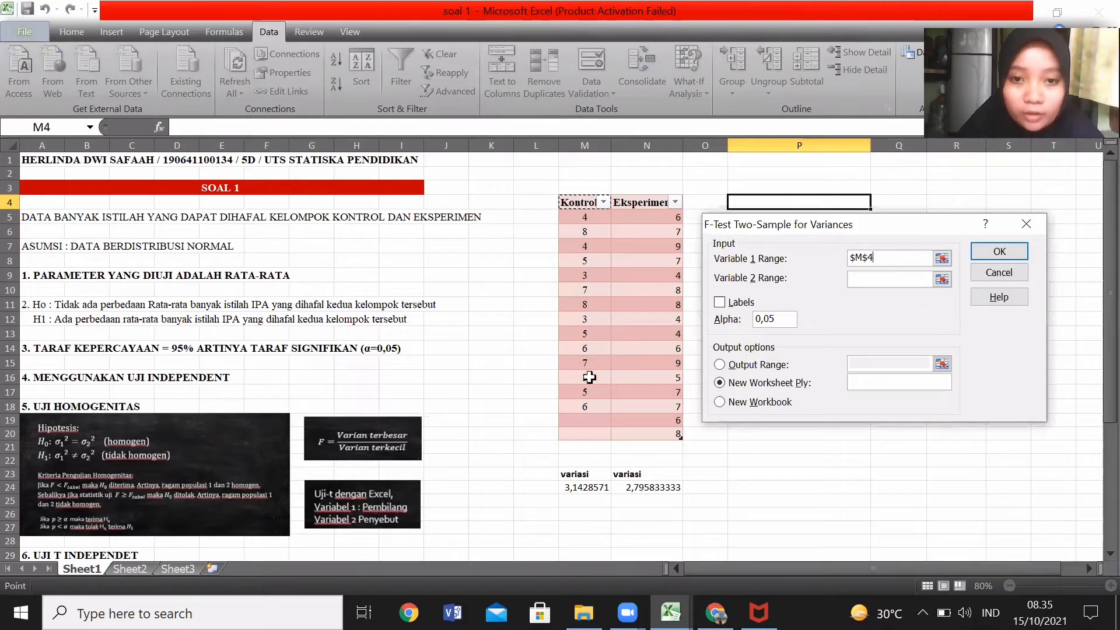
{"action": "left_click", "coordinate": [591, 405], "text": "shift"}
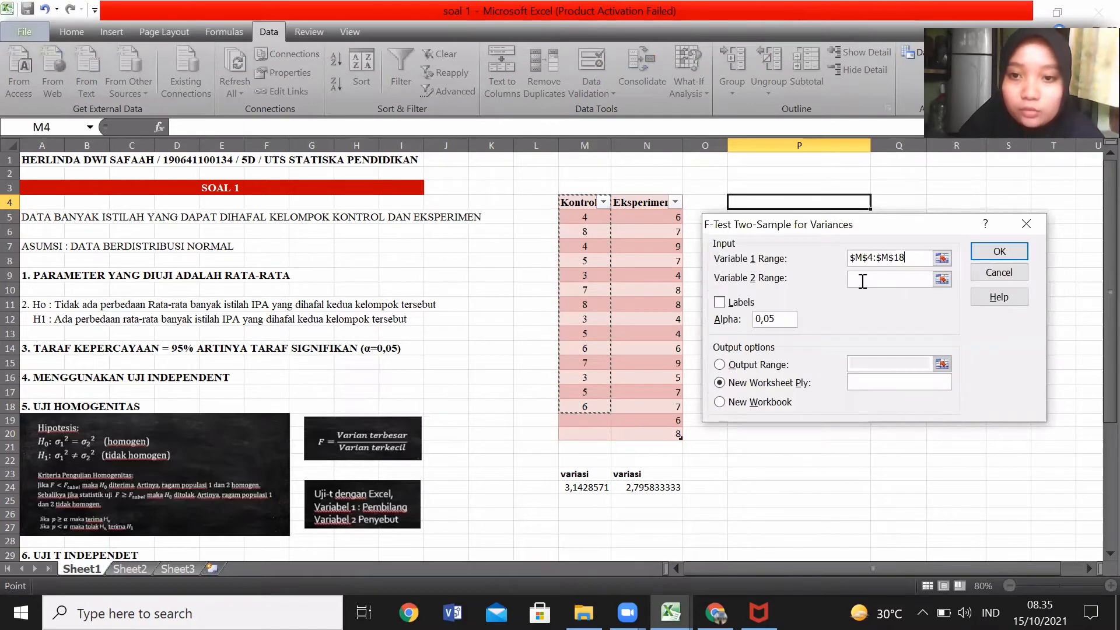
{"action": "left_click", "coordinate": [865, 284]}
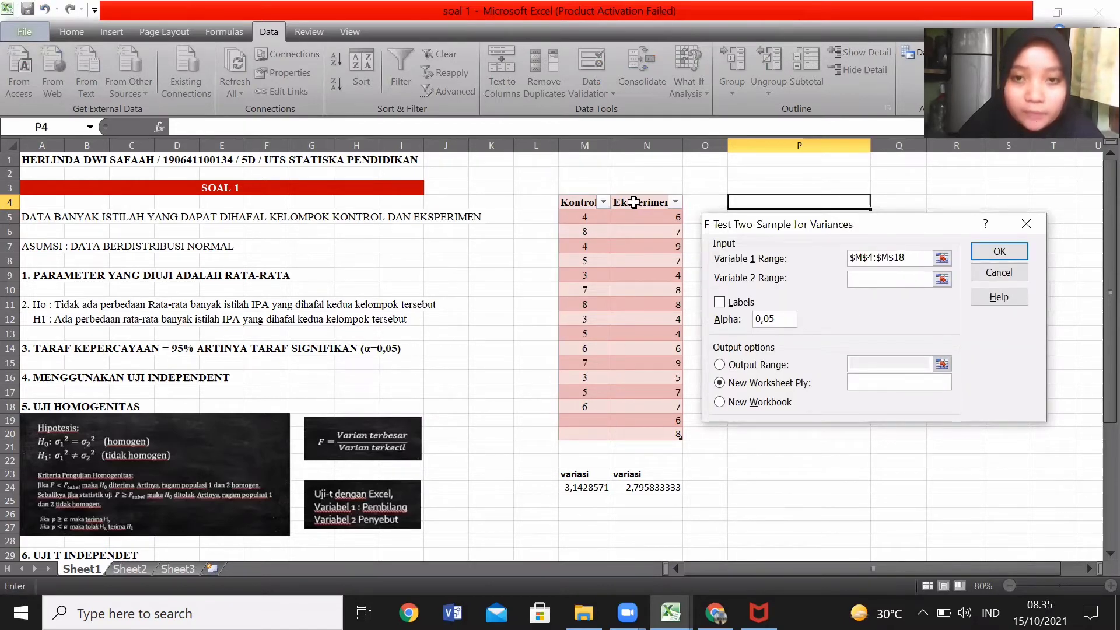
{"action": "left_click_drag", "start_coordinate": [634, 203], "coordinate": [664, 429]}
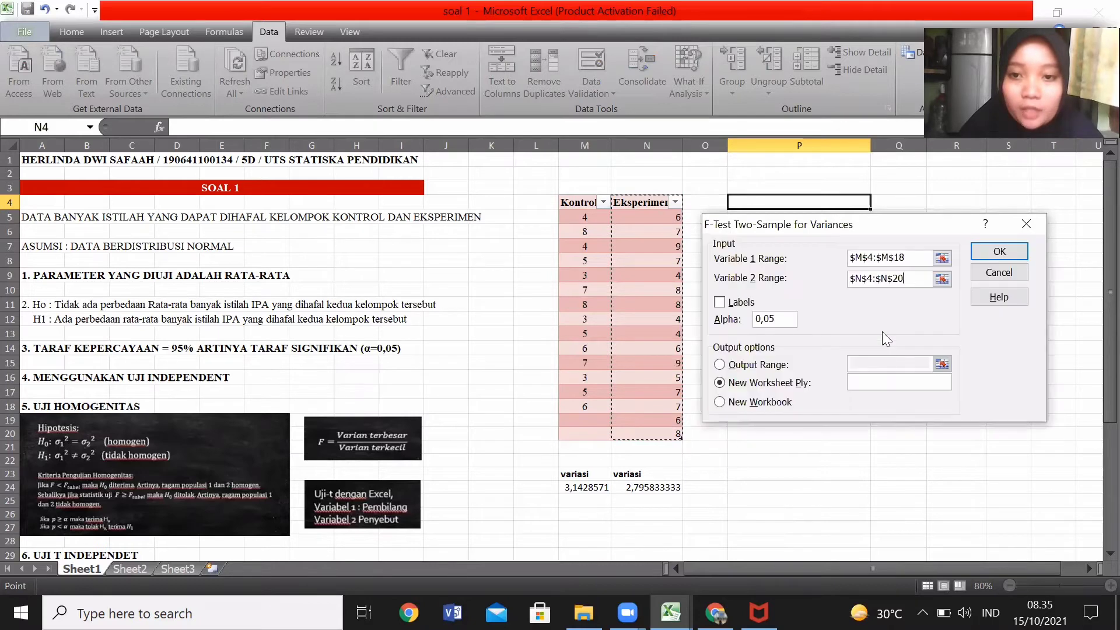
{"action": "left_click", "coordinate": [721, 303]}
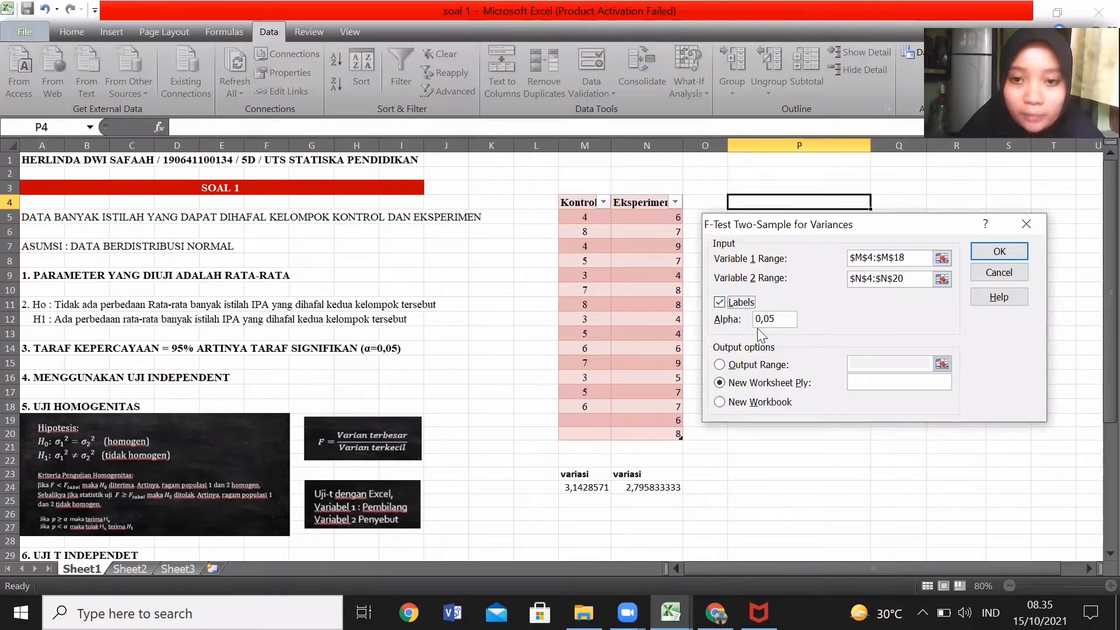
- Direct the F-test output to the current sheet, starting at cell P4
{"action": "left_click", "coordinate": [721, 363]}
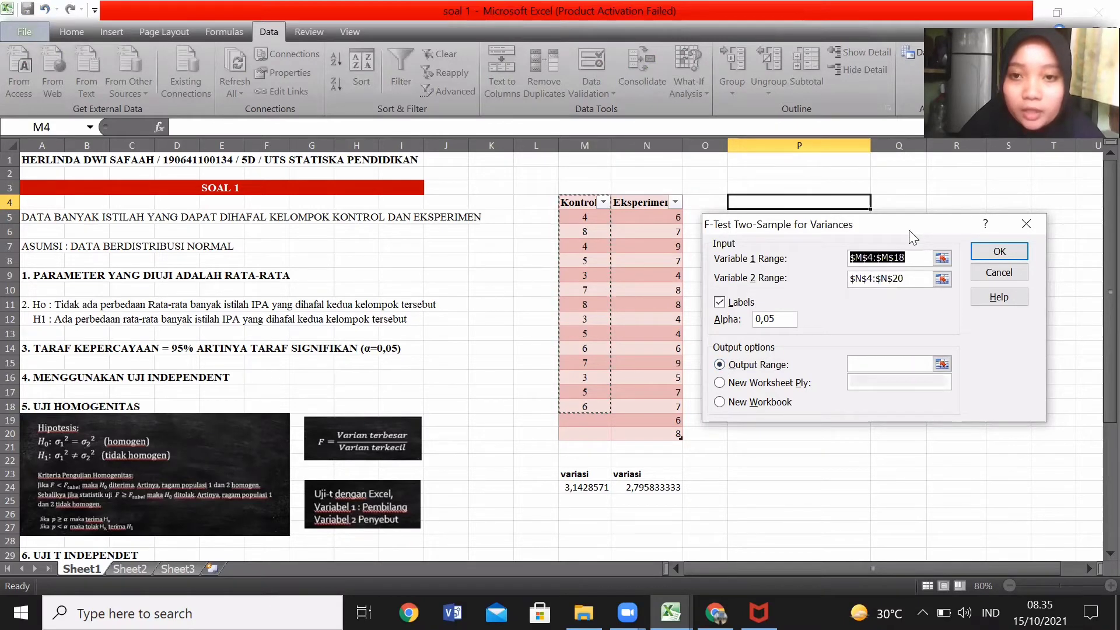
{"action": "left_click_drag", "start_coordinate": [909, 230], "coordinate": [598, 235]}
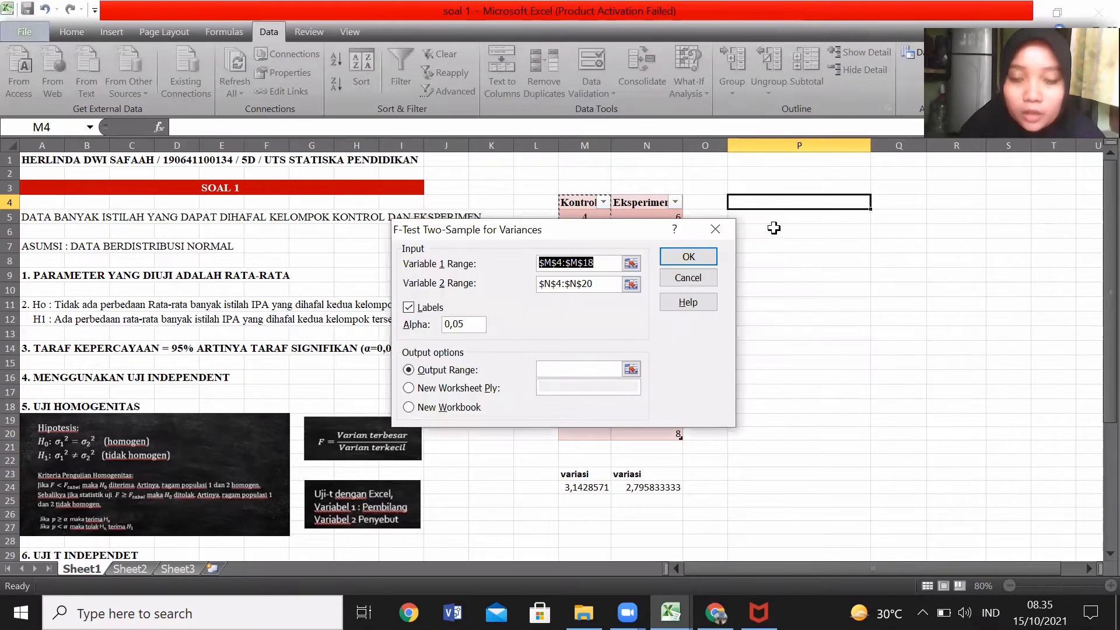
{"action": "left_click", "coordinate": [799, 203]}
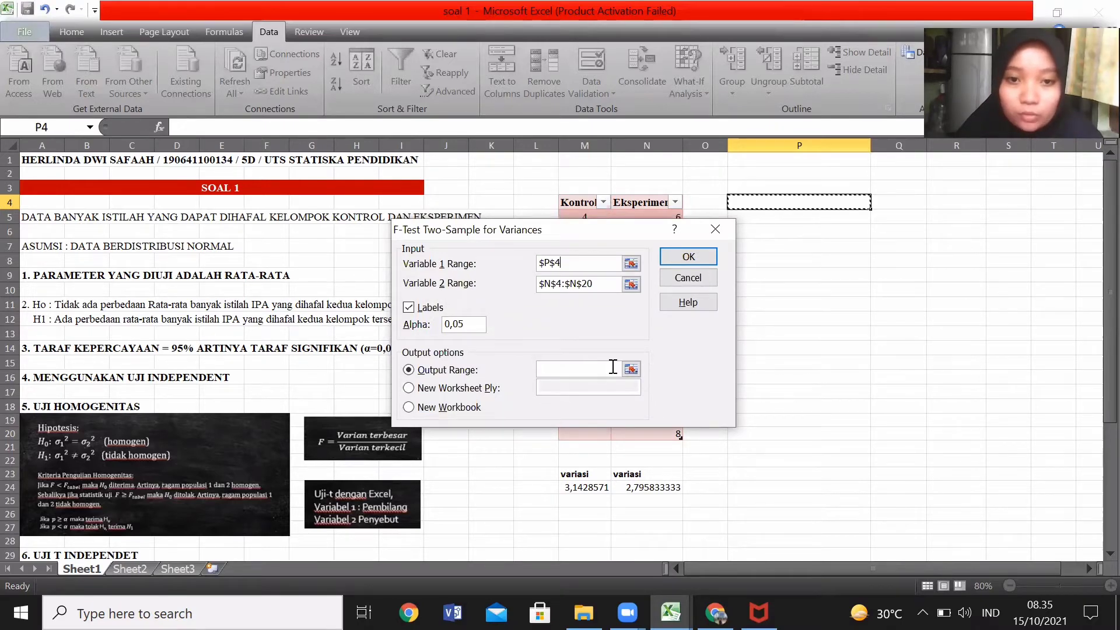
{"action": "left_click", "coordinate": [599, 368]}
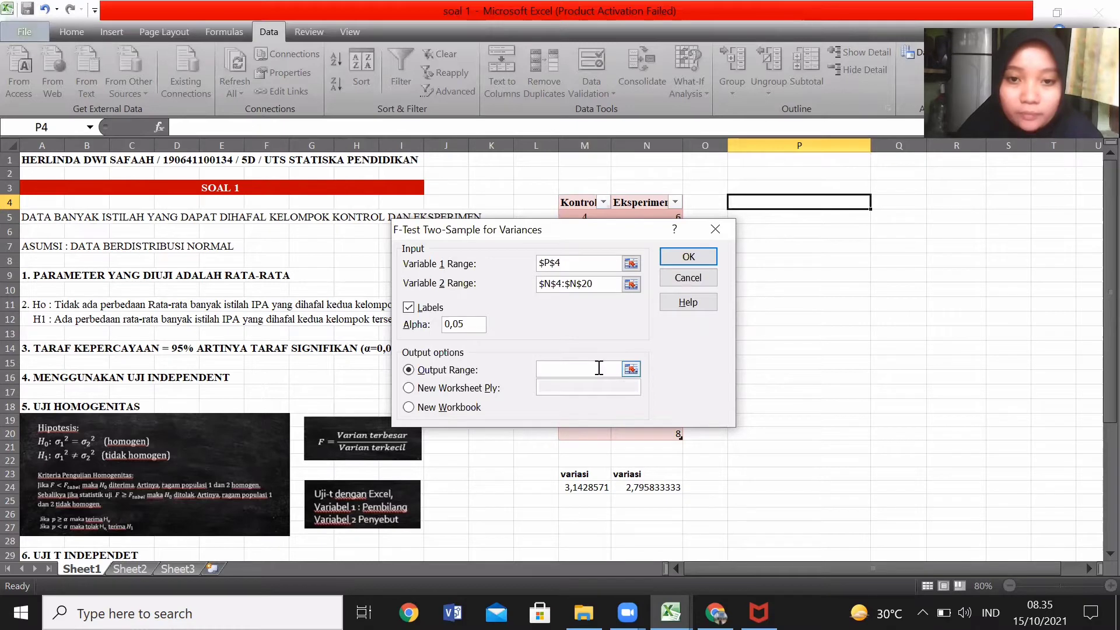
{"action": "left_click", "coordinate": [788, 206]}
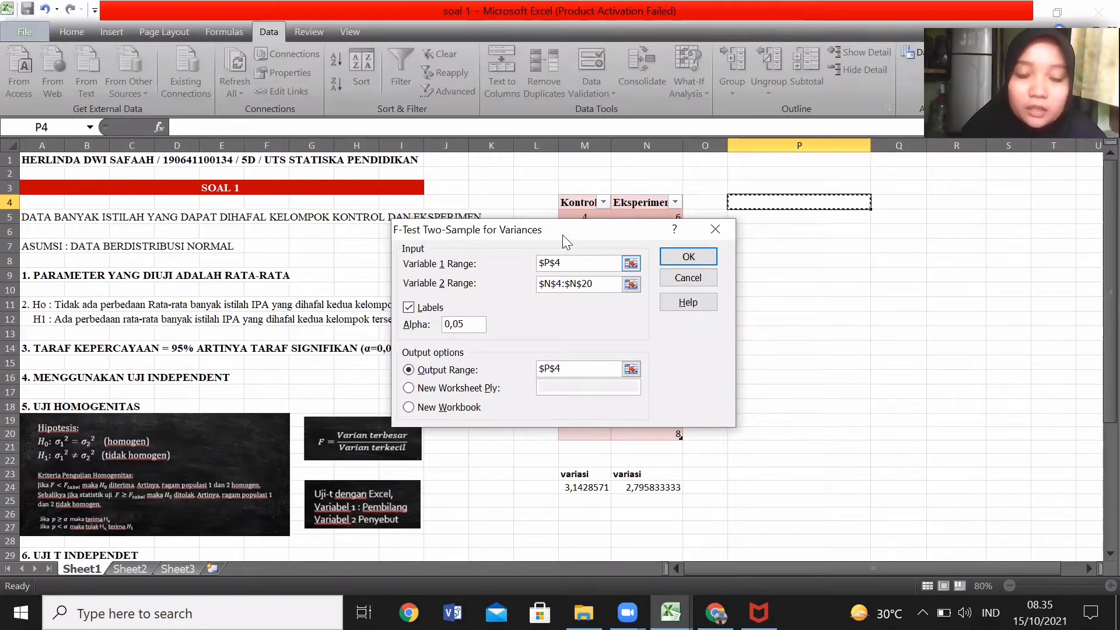
- Restore the Variable 1 range to the Kontrol data in M4:M18 and run the F-test
{"action": "left_click_drag", "start_coordinate": [584, 230], "coordinate": [891, 184]}
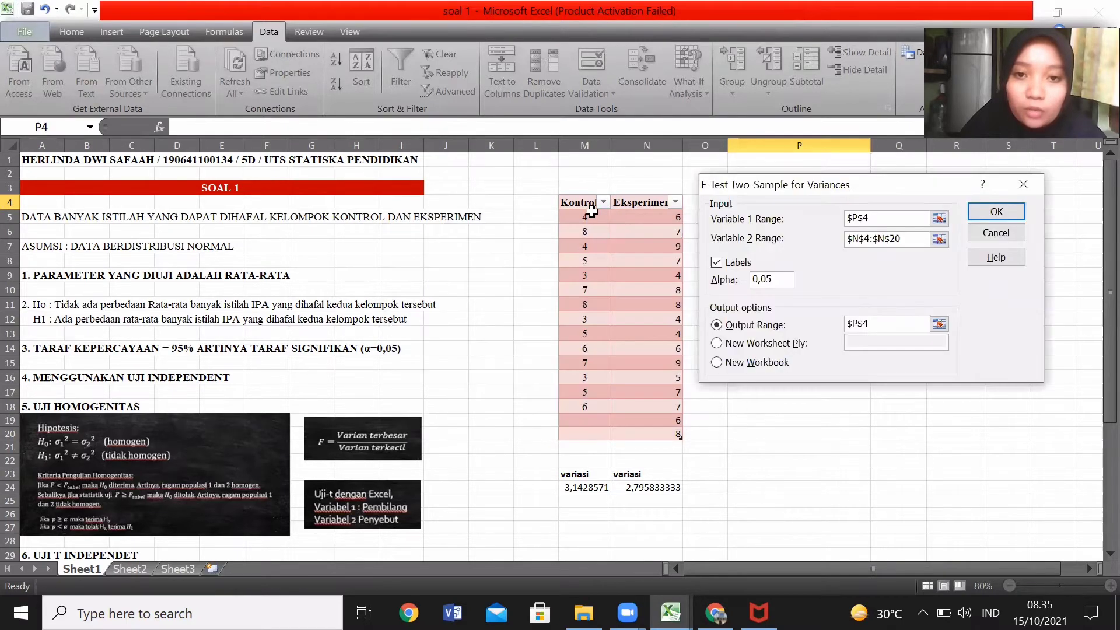
{"action": "left_click_drag", "start_coordinate": [580, 206], "coordinate": [589, 400]}
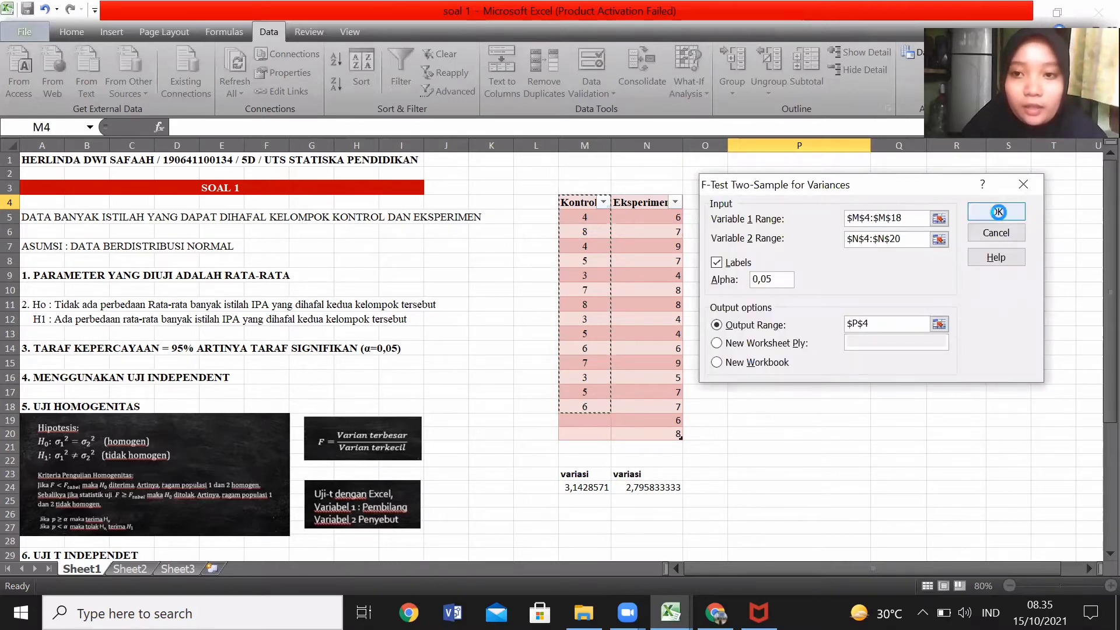
{"action": "left_click", "coordinate": [997, 214]}
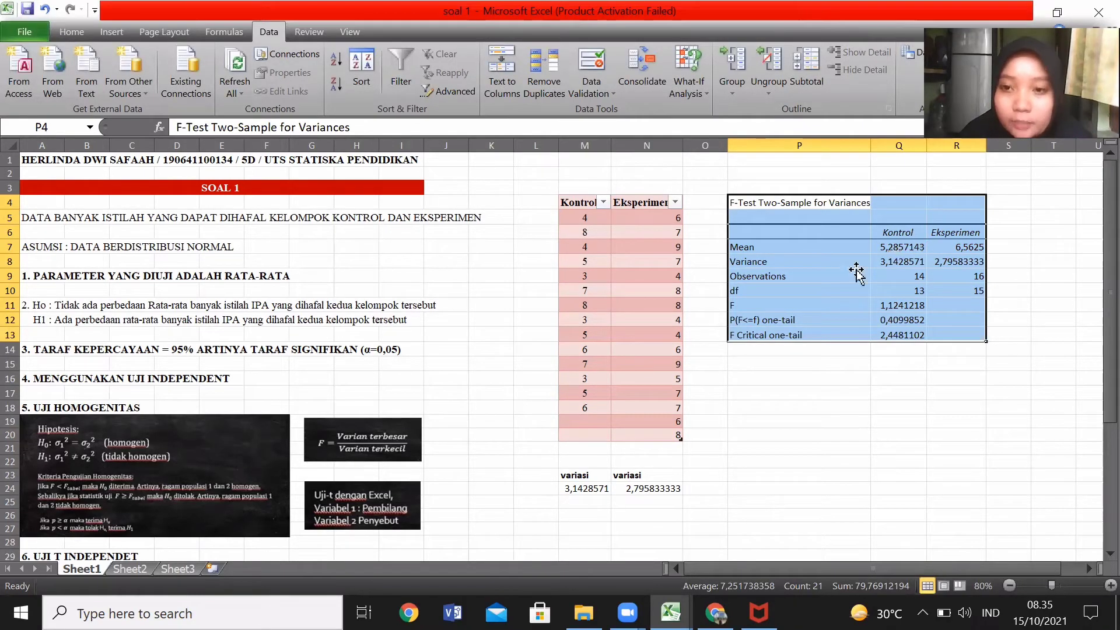
- Examine the F-test output table, especially the F and F Critical one-tail values
{"action": "left_click", "coordinate": [936, 279]}
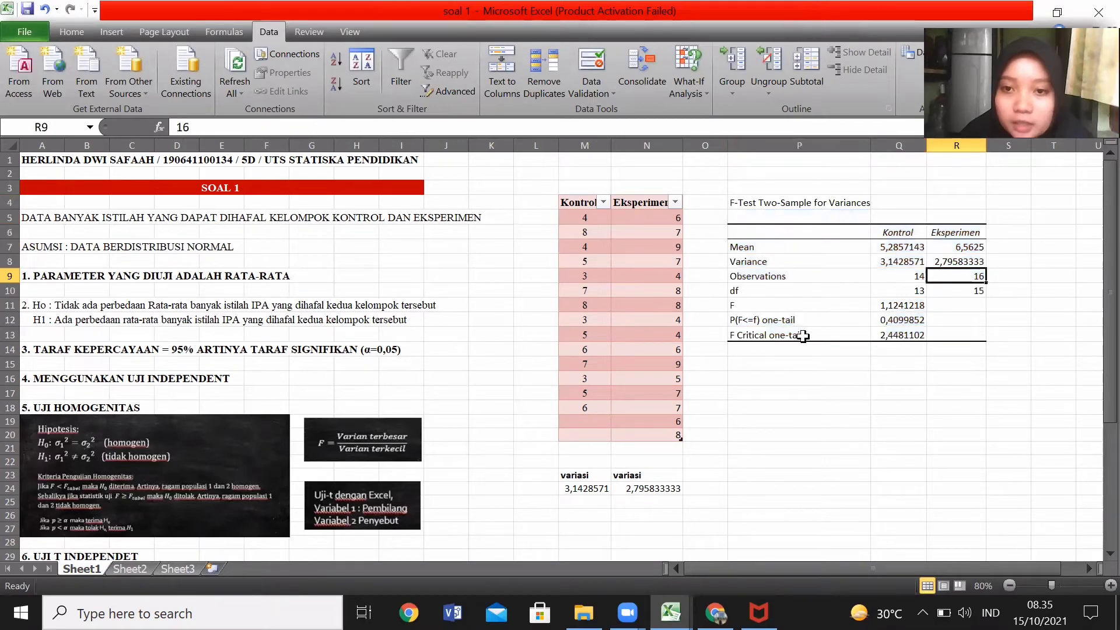
{"action": "left_click", "coordinate": [786, 310]}
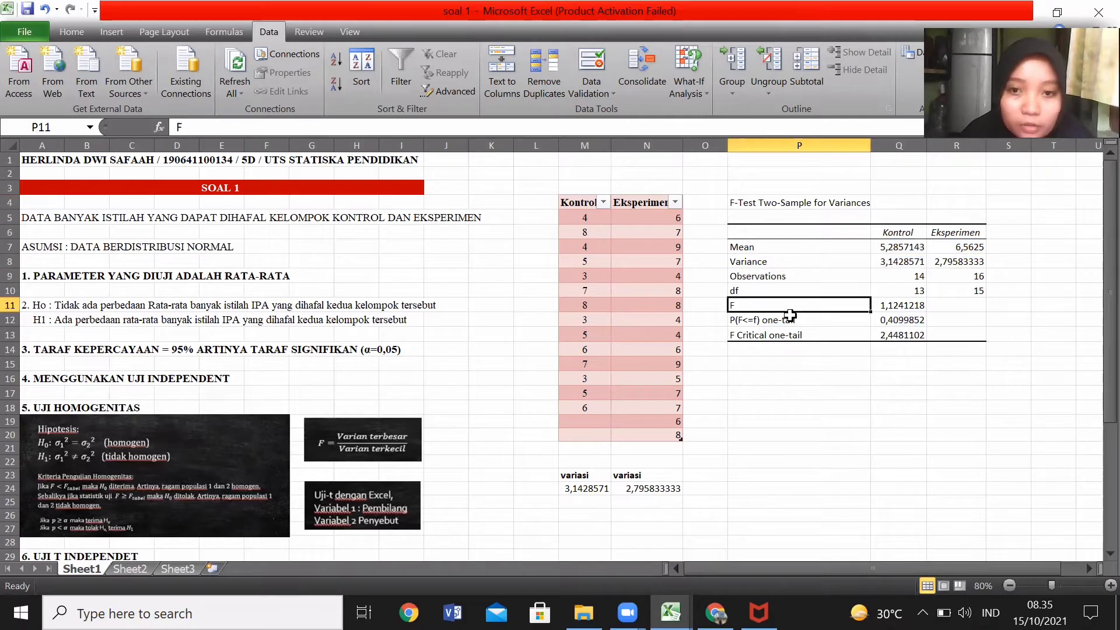
{"action": "key", "text": "Down"}
{"action": "key", "text": "Down"}
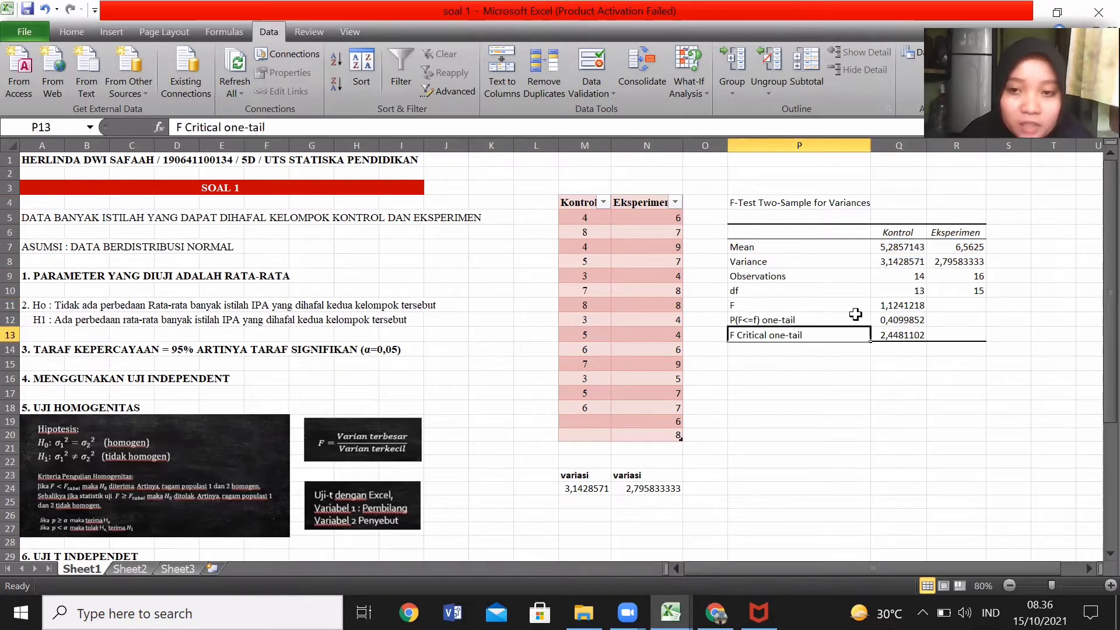
{"action": "left_click", "coordinate": [901, 306]}
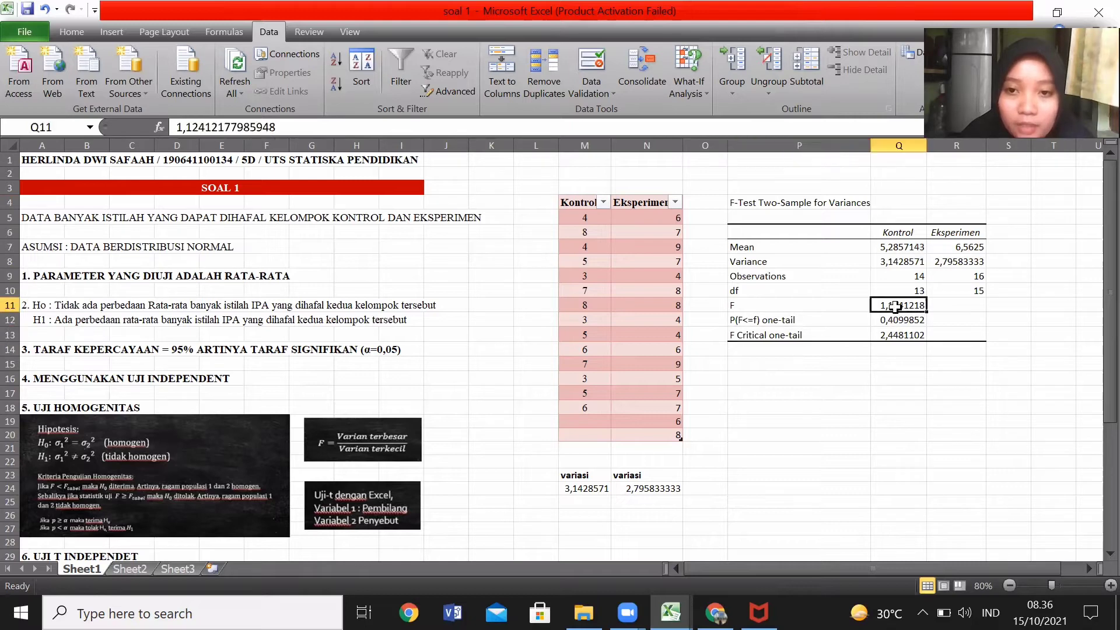
{"action": "left_click", "coordinate": [889, 336]}
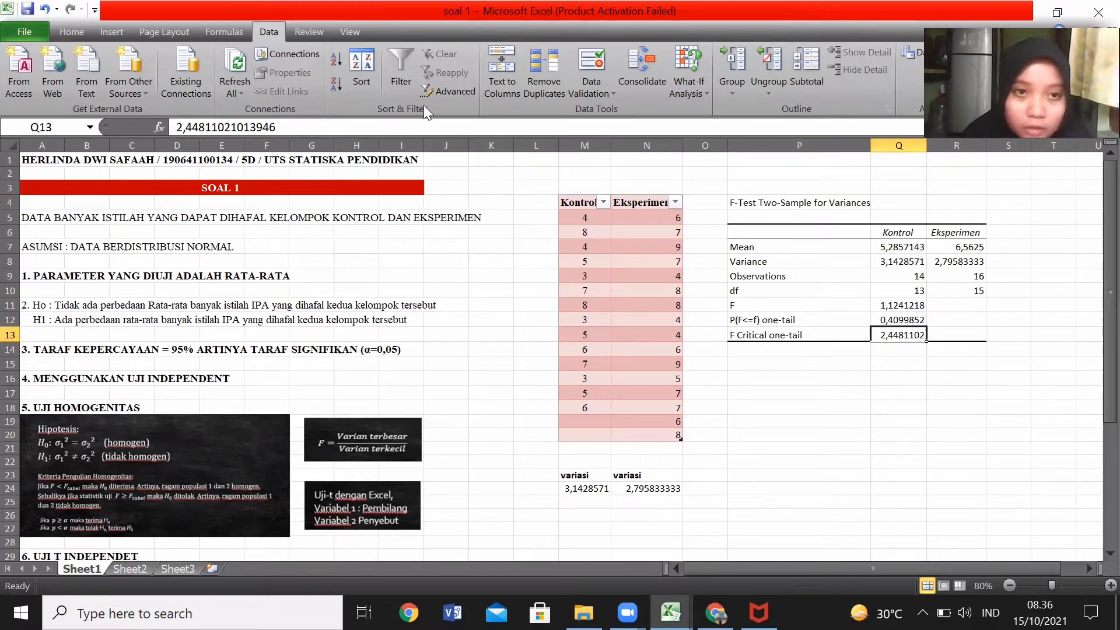
- Highlight the F value in cell Q11 and the F Critical one-tail value in cell Q13 with yellow fill
{"action": "key", "text": "Up"}
{"action": "key", "text": "Up"}
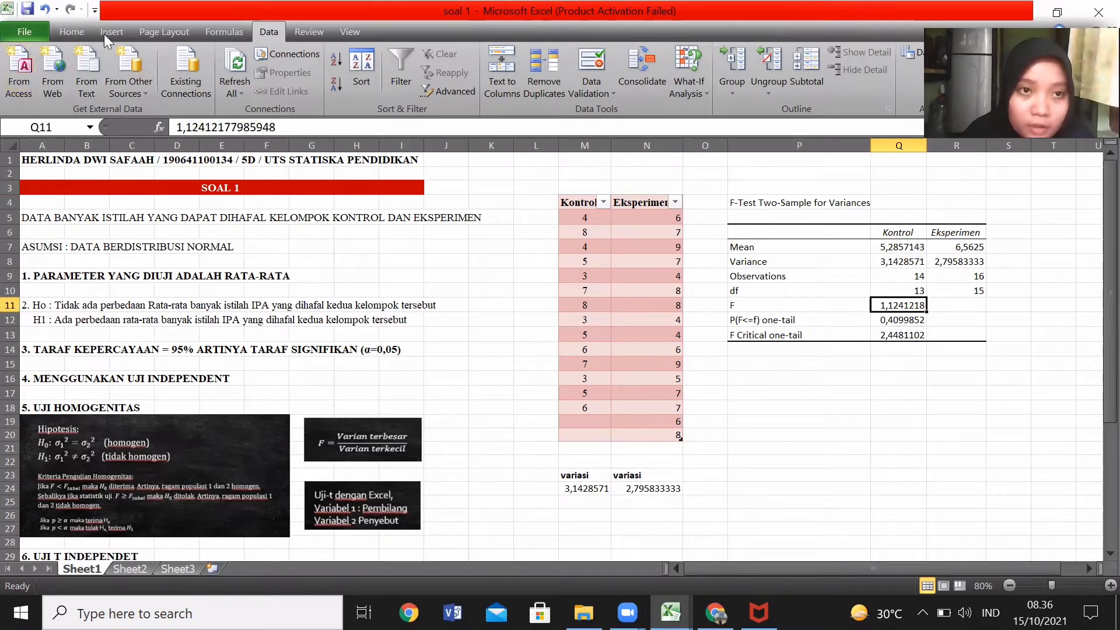
{"action": "left_click", "coordinate": [71, 33]}
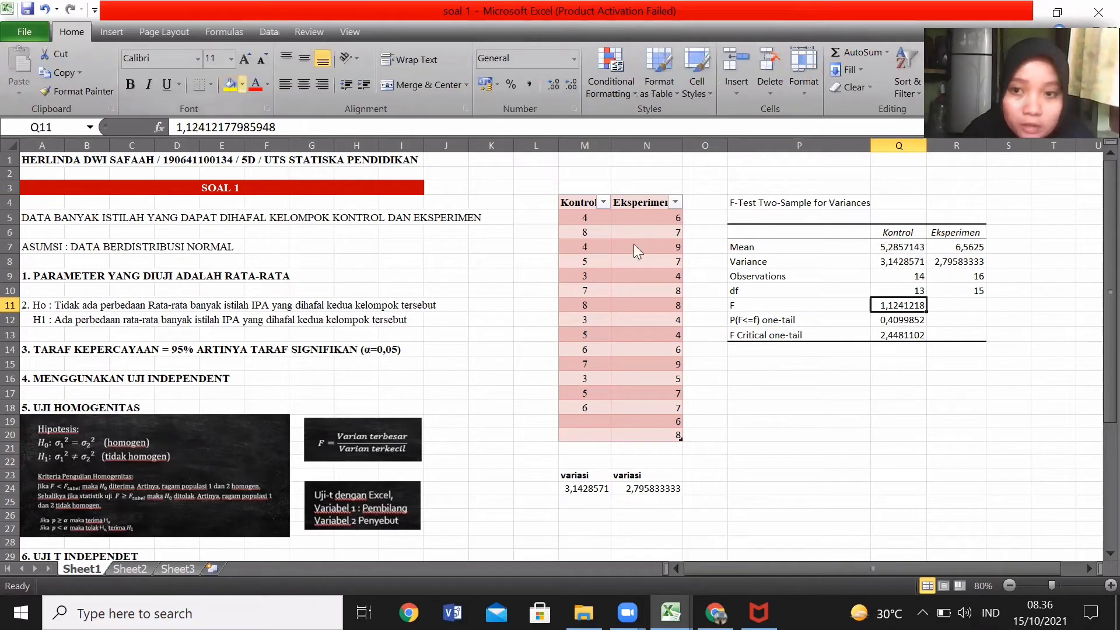
{"action": "left_click", "coordinate": [230, 85]}
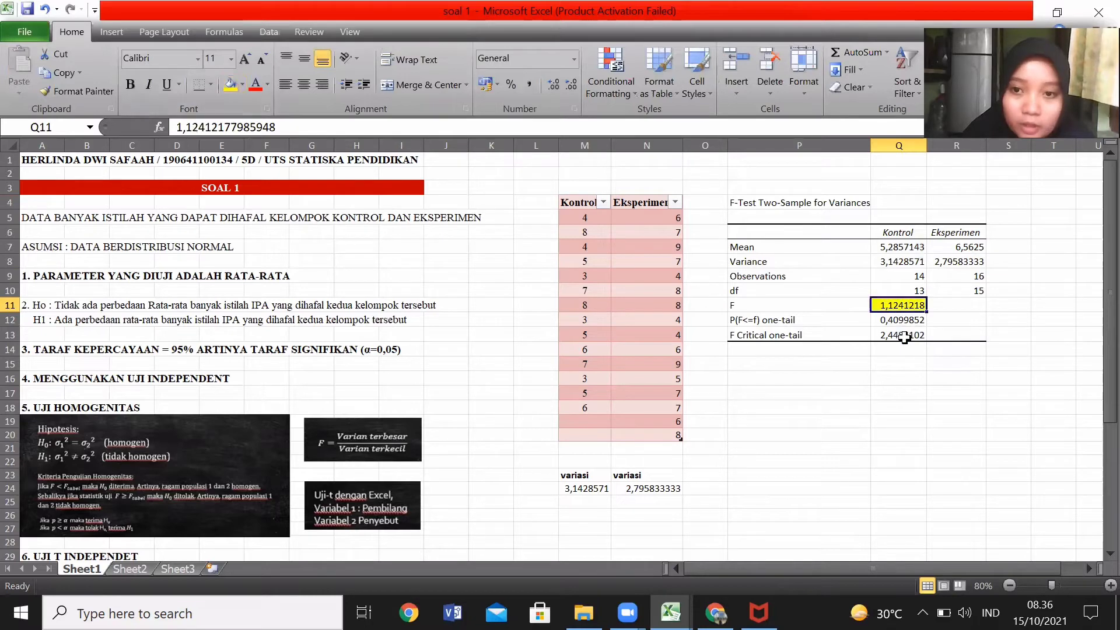
{"action": "key", "text": "Down"}
{"action": "key", "text": "Down"}
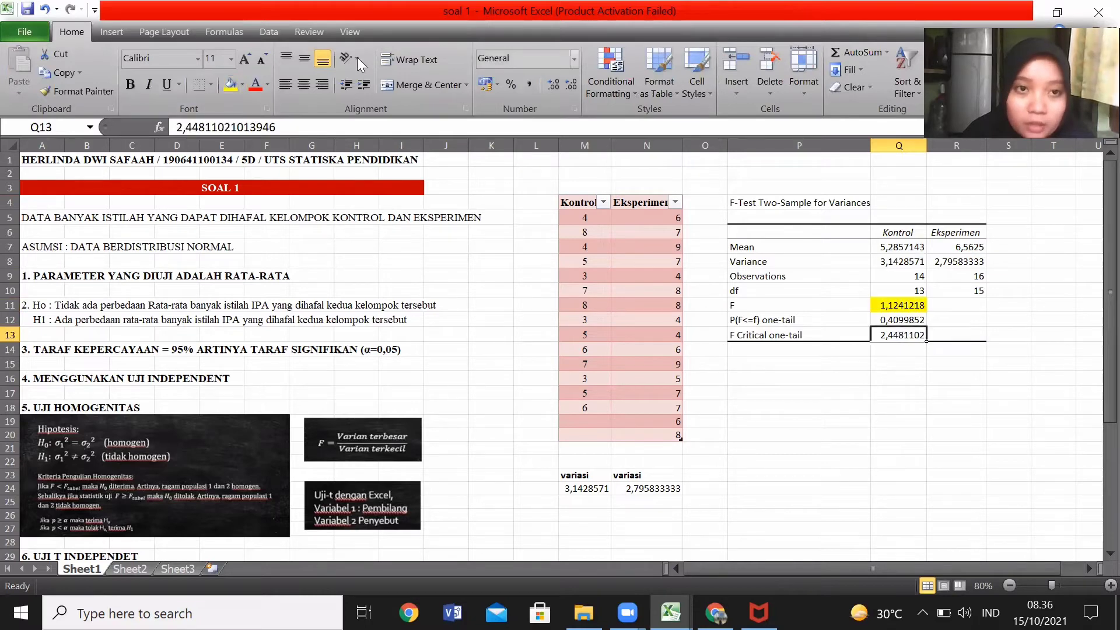
{"action": "left_click", "coordinate": [230, 84]}
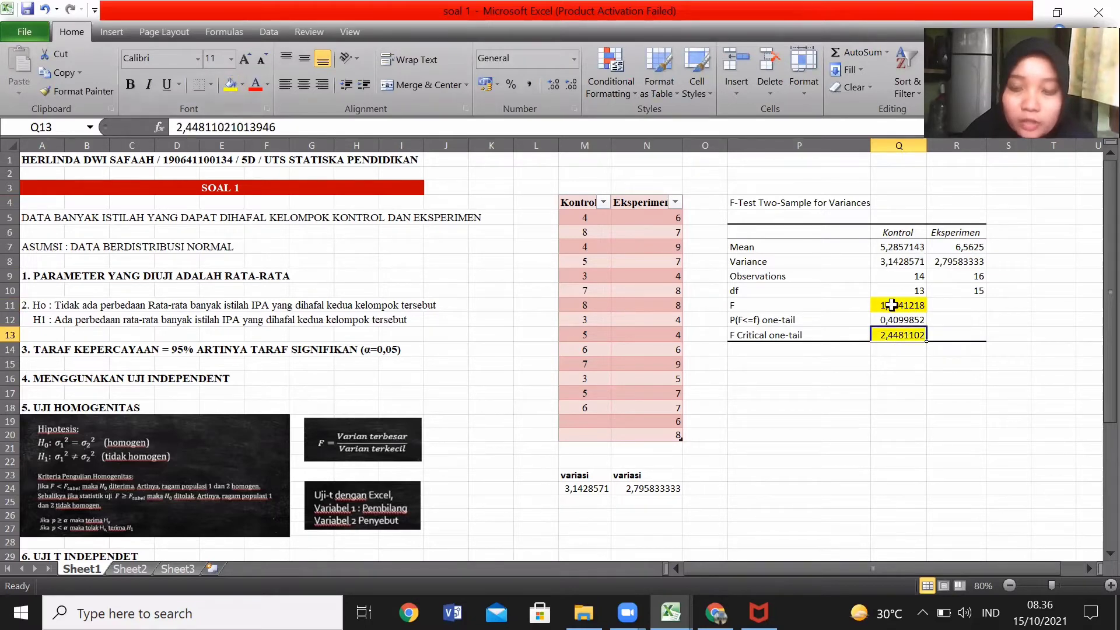
- Compare the F value with F Critical one-tail using the homogeneity criteria under section 5
{"action": "left_click", "coordinate": [893, 304]}
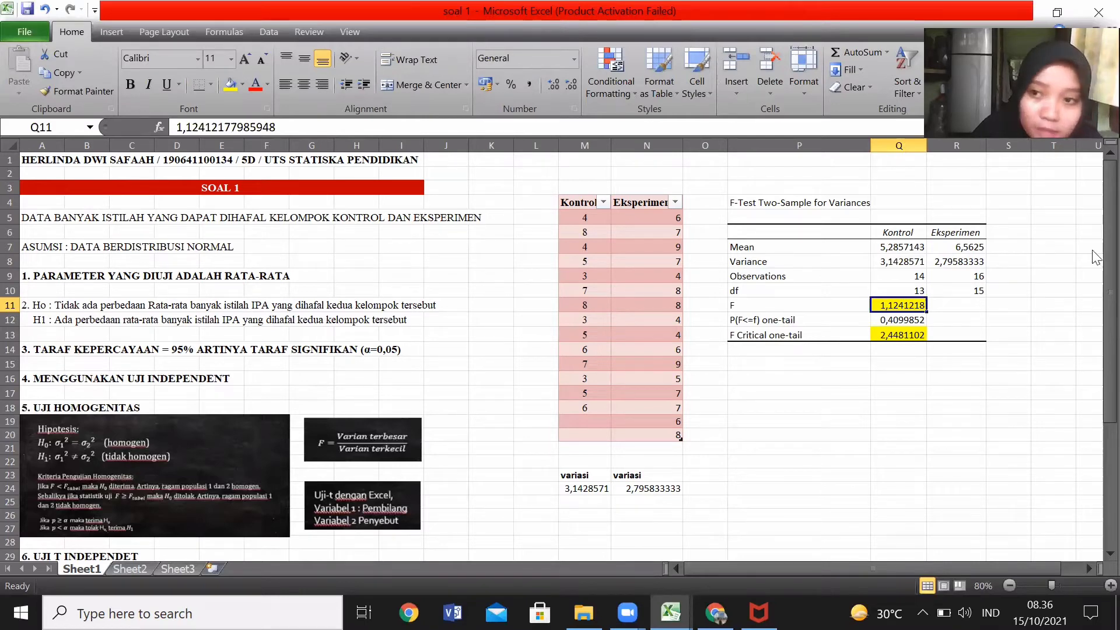
{"action": "left_click_drag", "start_coordinate": [1093, 241], "coordinate": [1093, 278]}
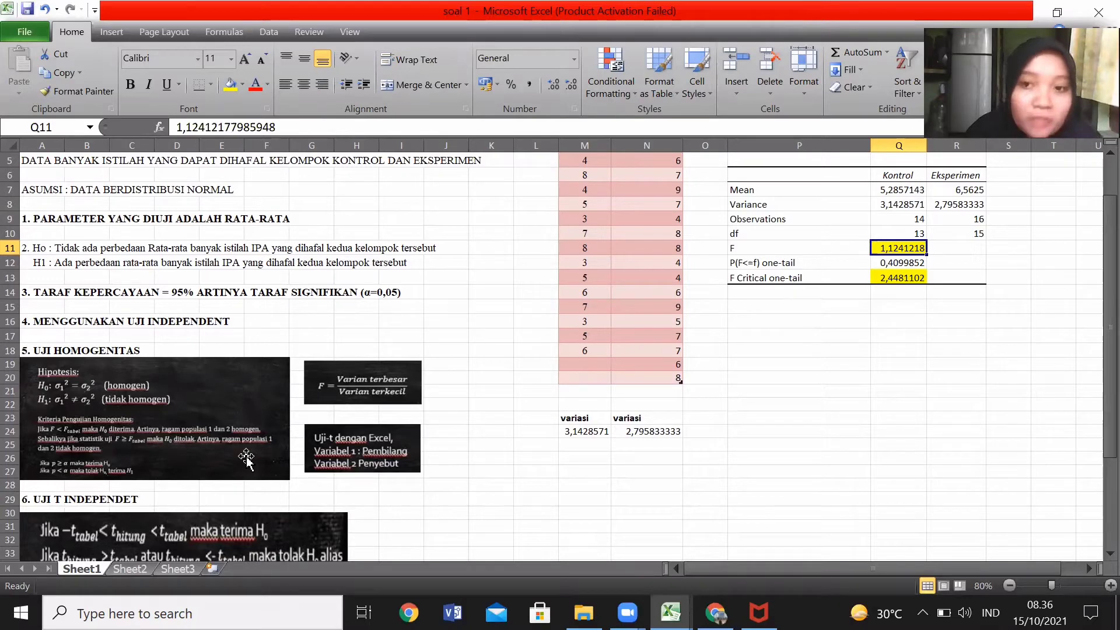
{"action": "left_click", "coordinate": [877, 276]}
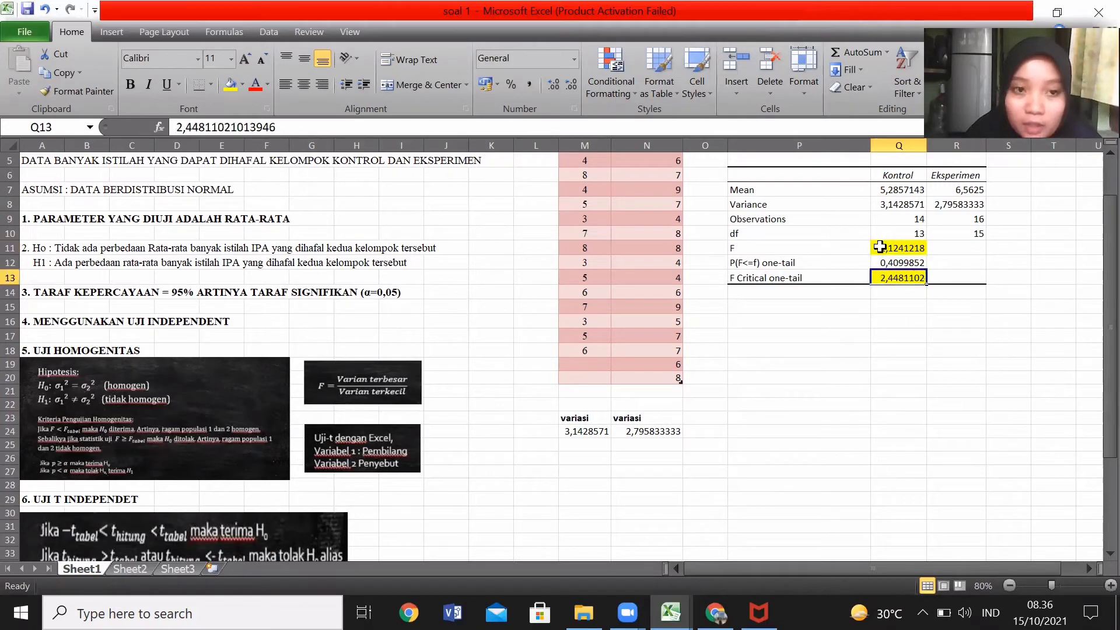
- Enter the F-test conclusion "F = 1,124 < F tabel = 2,448. H0 diterima" in cell P15 below the output table
{"action": "left_click", "coordinate": [879, 248]}
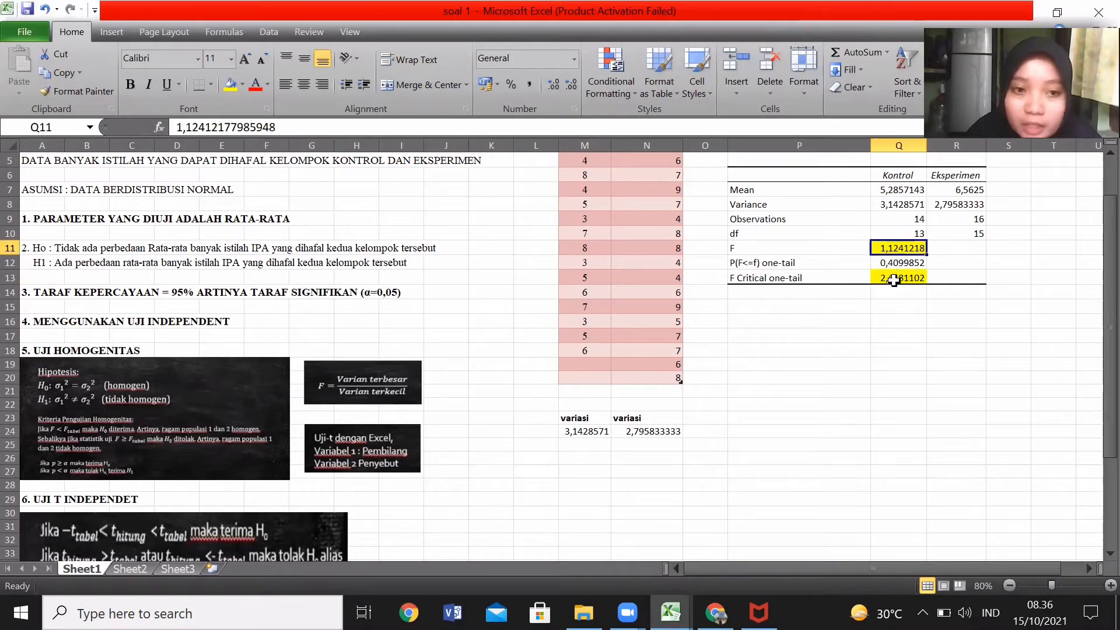
{"action": "left_click", "coordinate": [893, 278]}
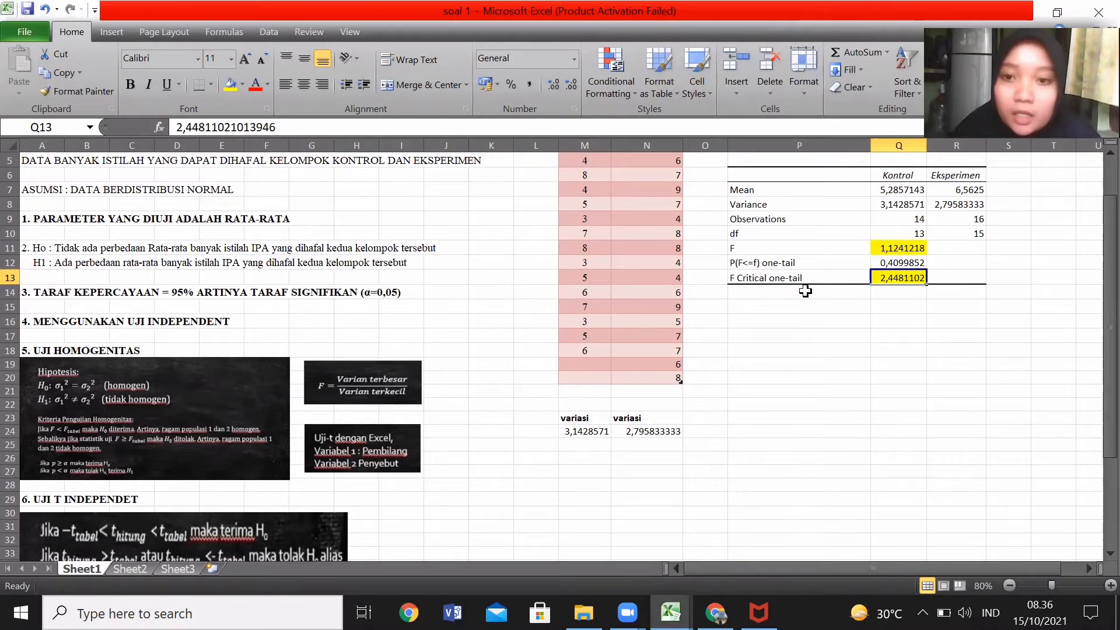
{"action": "left_click", "coordinate": [760, 308]}
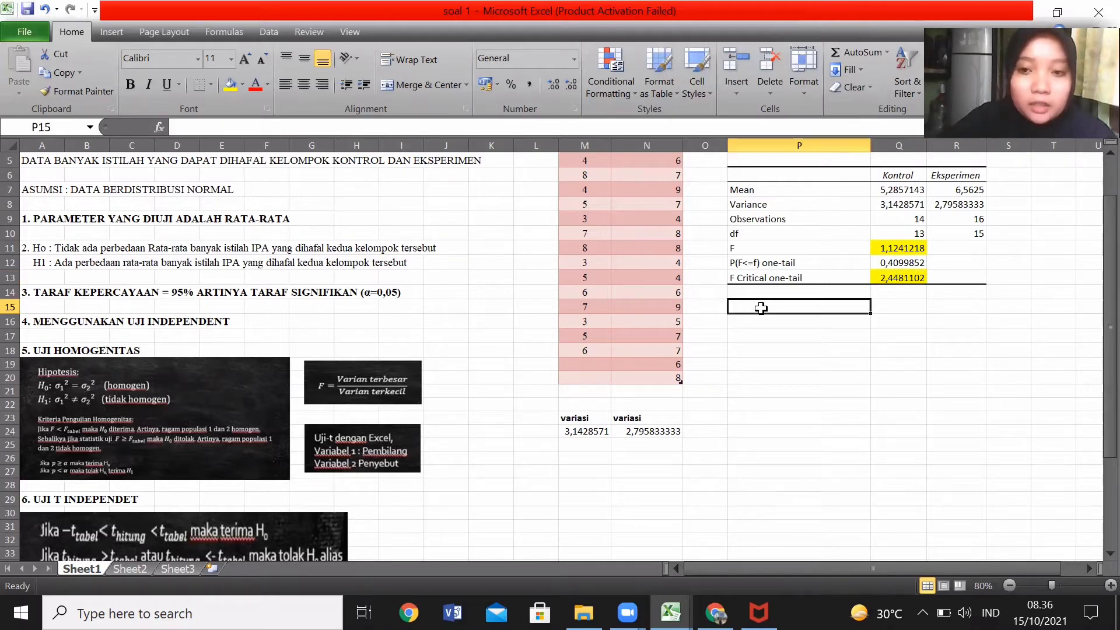
{"action": "type", "text": "F"}
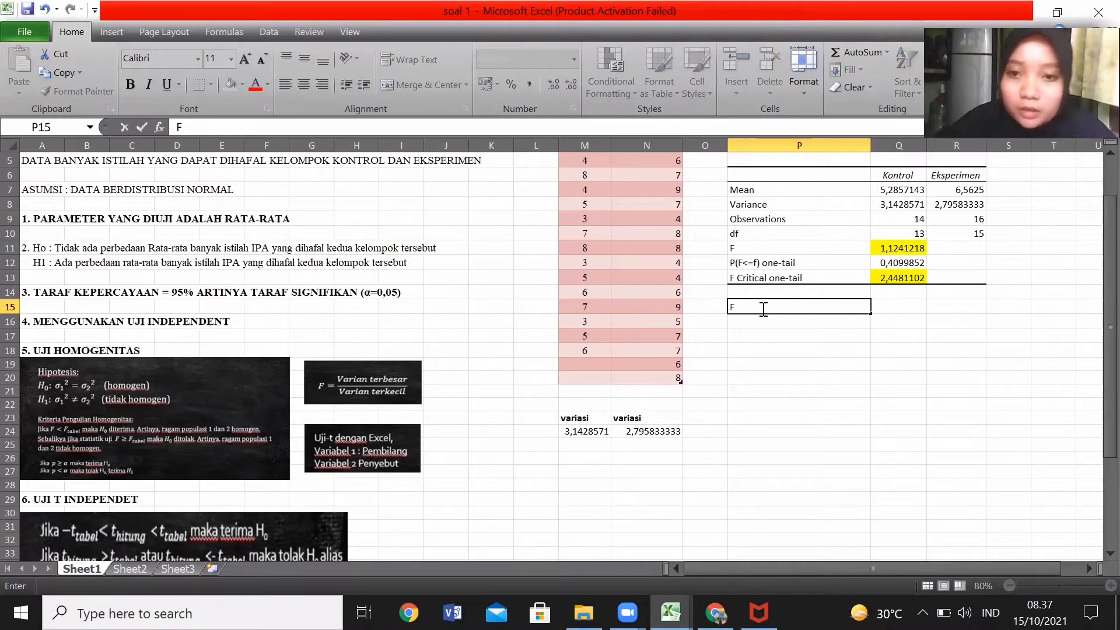
{"action": "type", "text": "= 1,"}
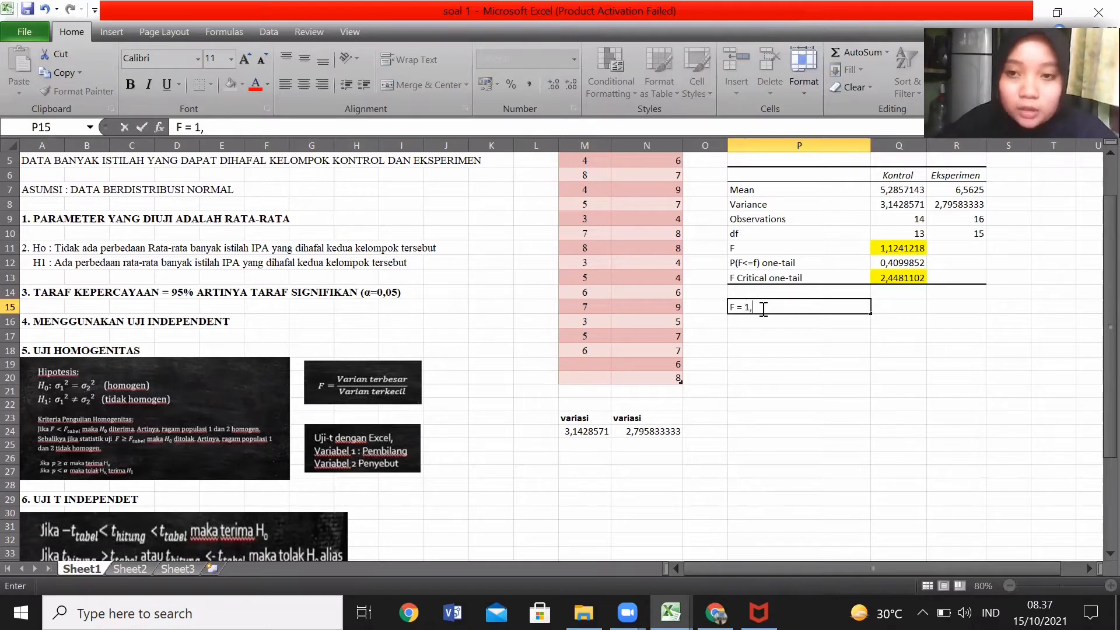
{"action": "type", "text": "124"}
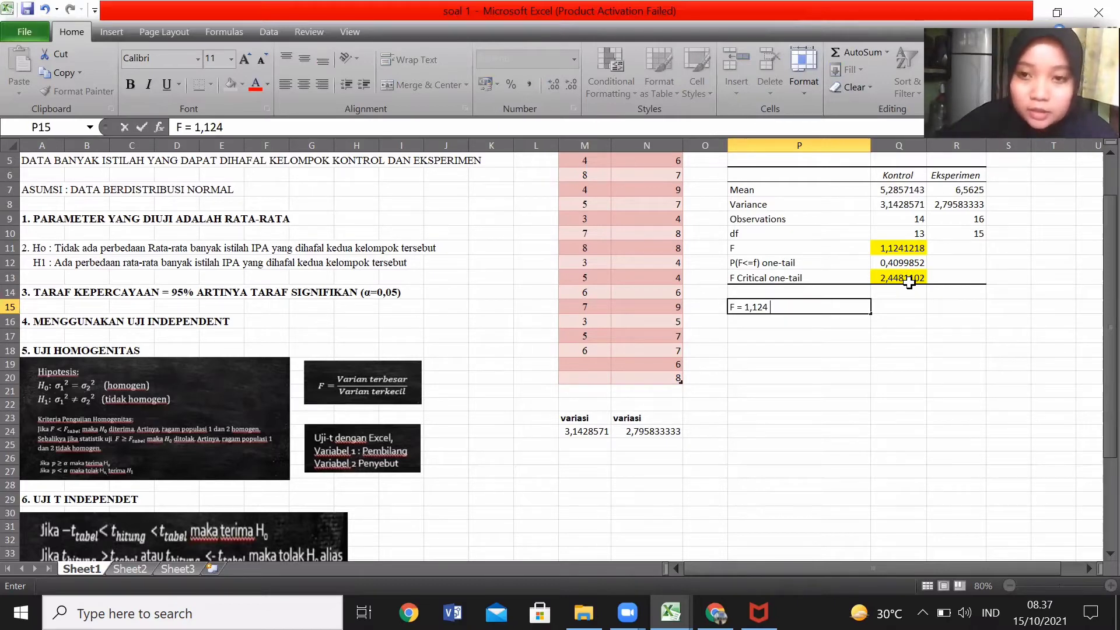
{"action": "type", "text": " < F"}
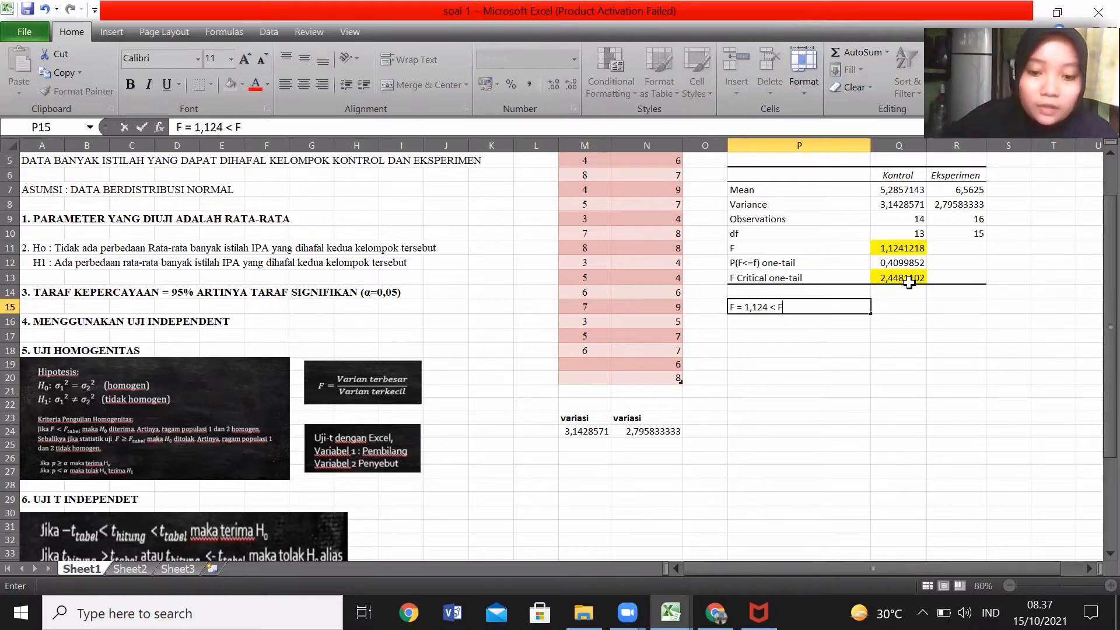
{"action": "type", "text": " ta"}
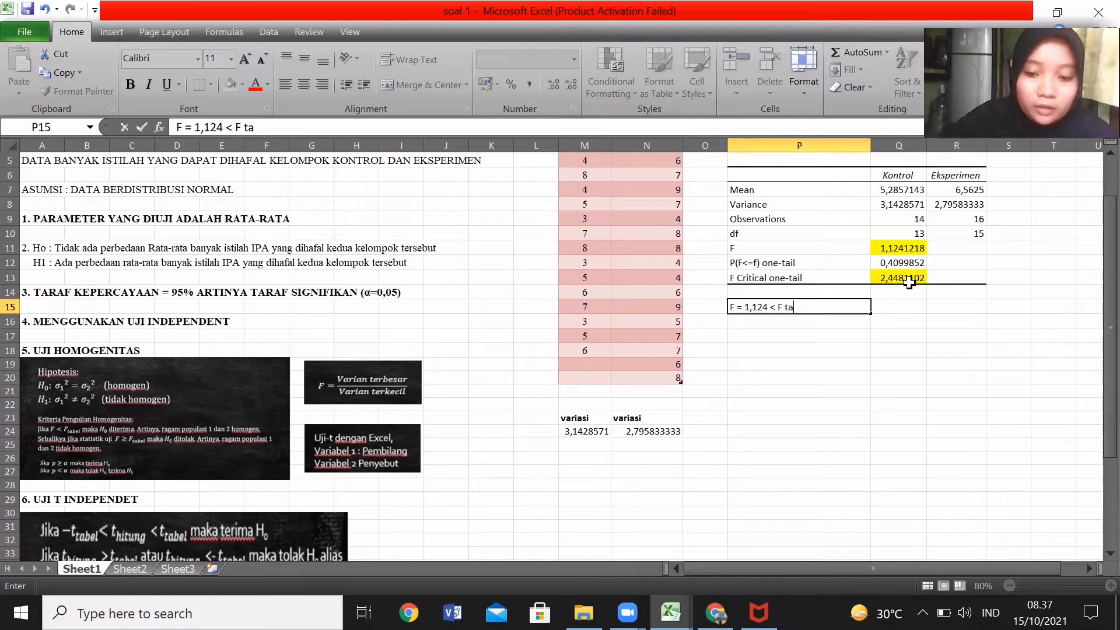
{"action": "type", "text": "bel +"}
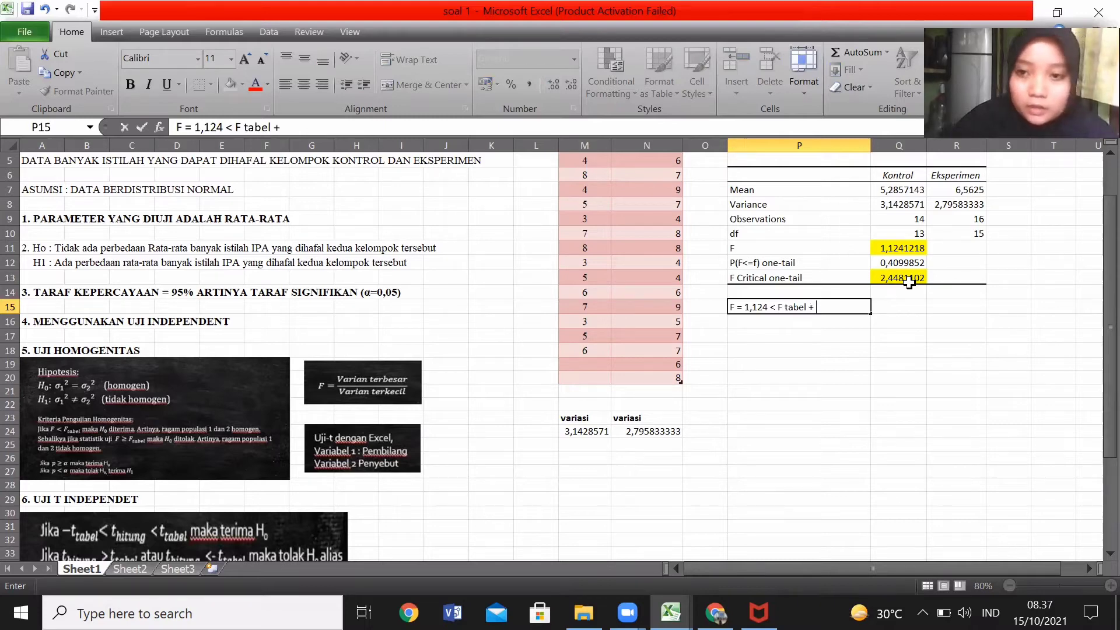
{"action": "key", "text": "BackSpace"}
{"action": "key", "text": "BackSpace"}
{"action": "type", "text": "= 2,"}
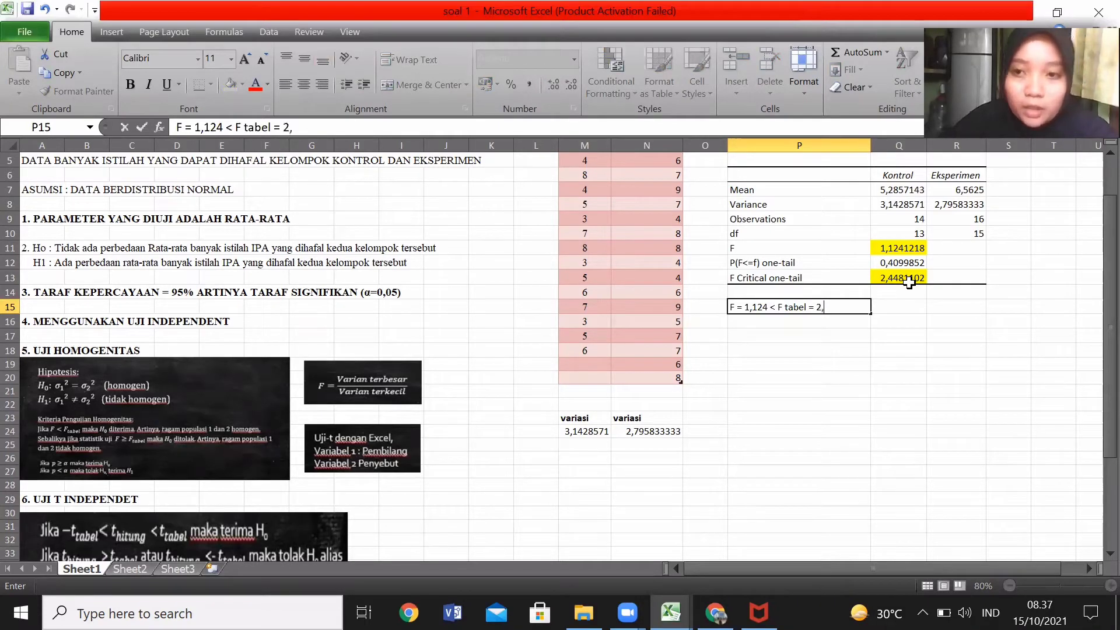
{"action": "type", "text": "4"}
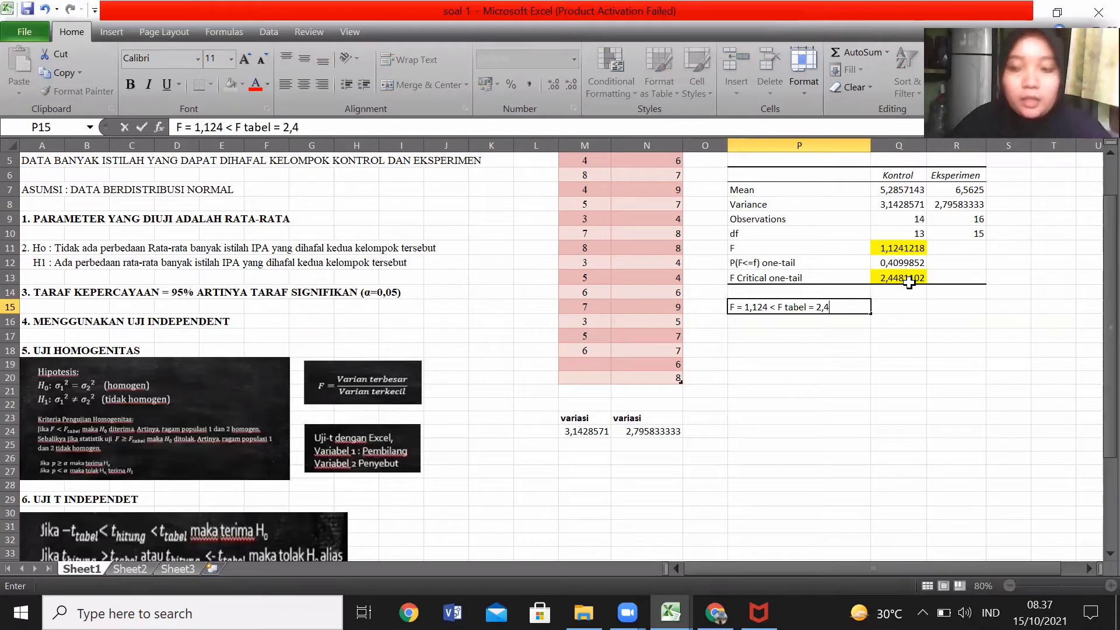
{"action": "type", "text": "48"}
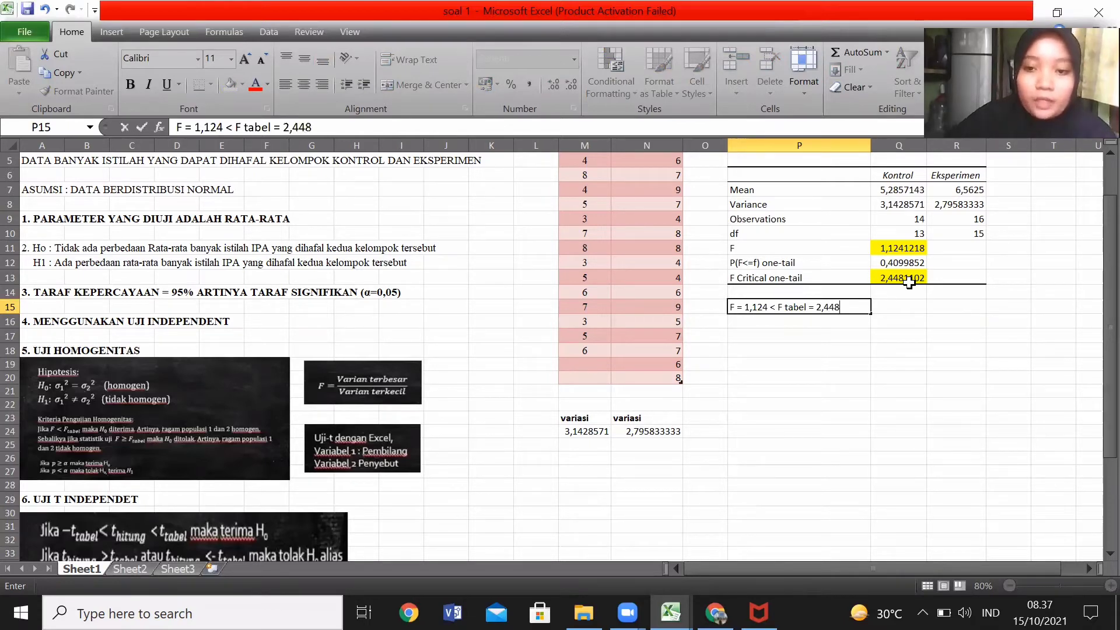
{"action": "type", "text": ". "}
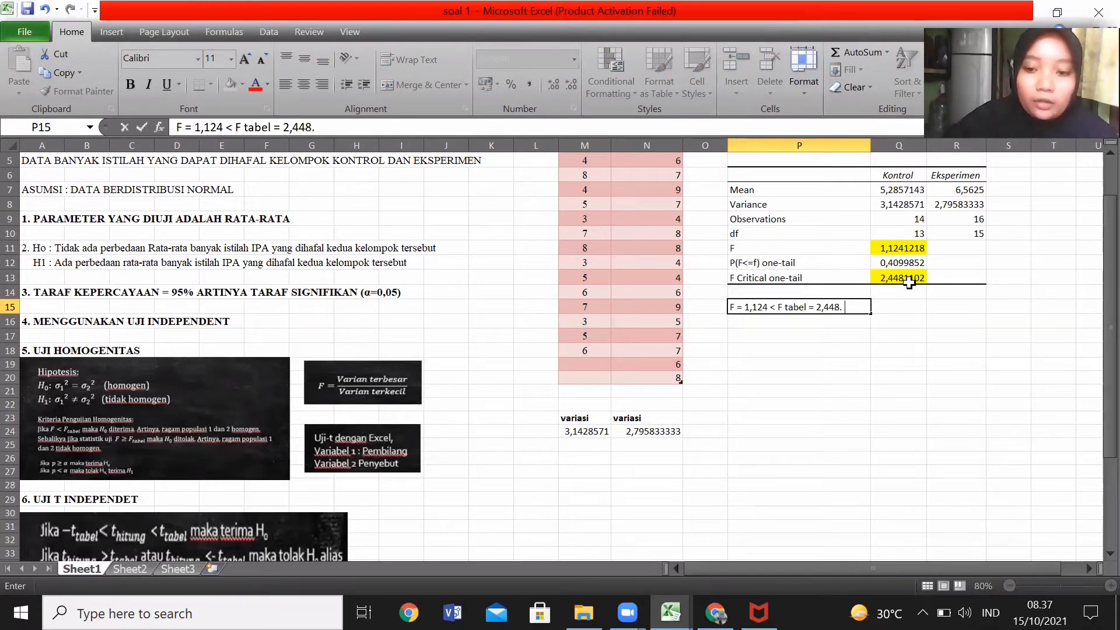
{"action": "type", "text": "H0 di"}
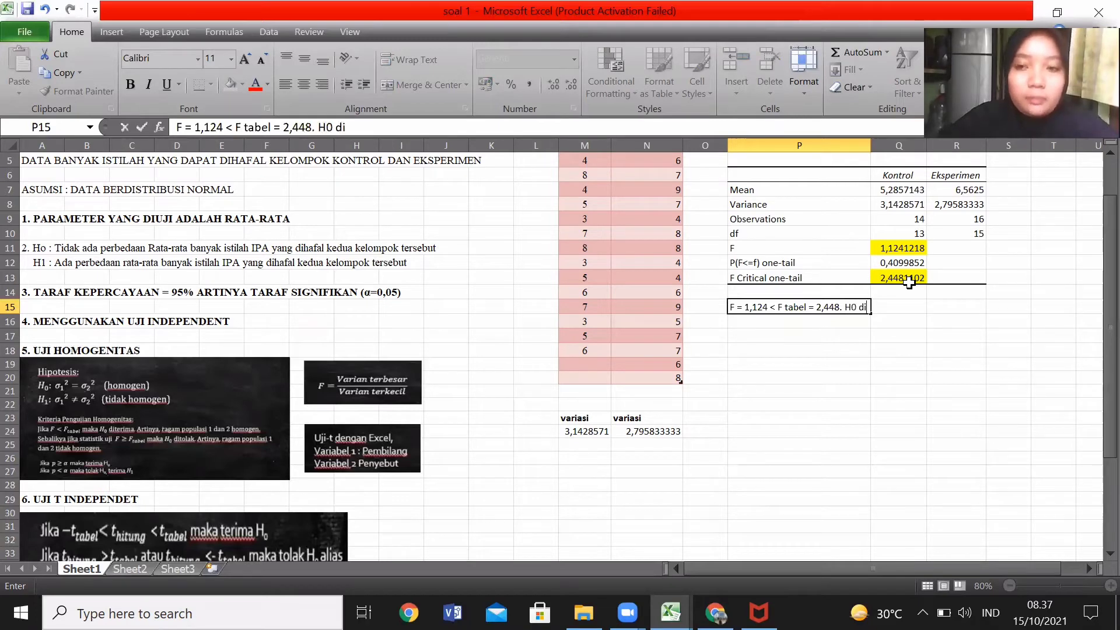
{"action": "type", "text": "terima"}
{"action": "key", "text": "Return"}
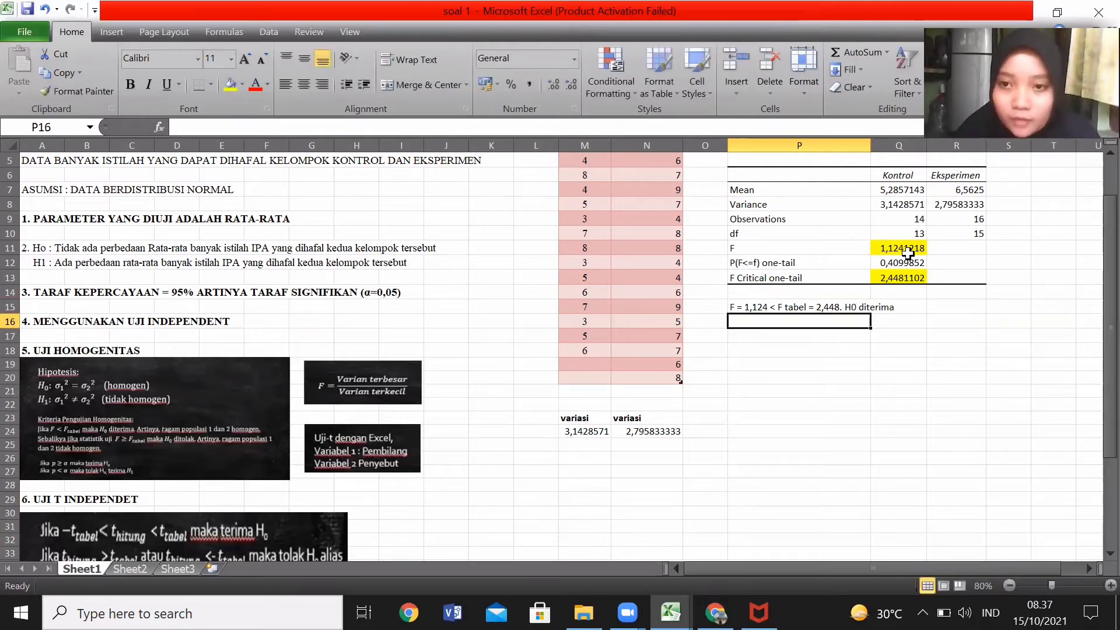
- Highlight the P(F<=f) one-tail value in cell Q12 with light green fill
{"action": "left_click", "coordinate": [906, 249]}
{"action": "left_click", "coordinate": [897, 278]}
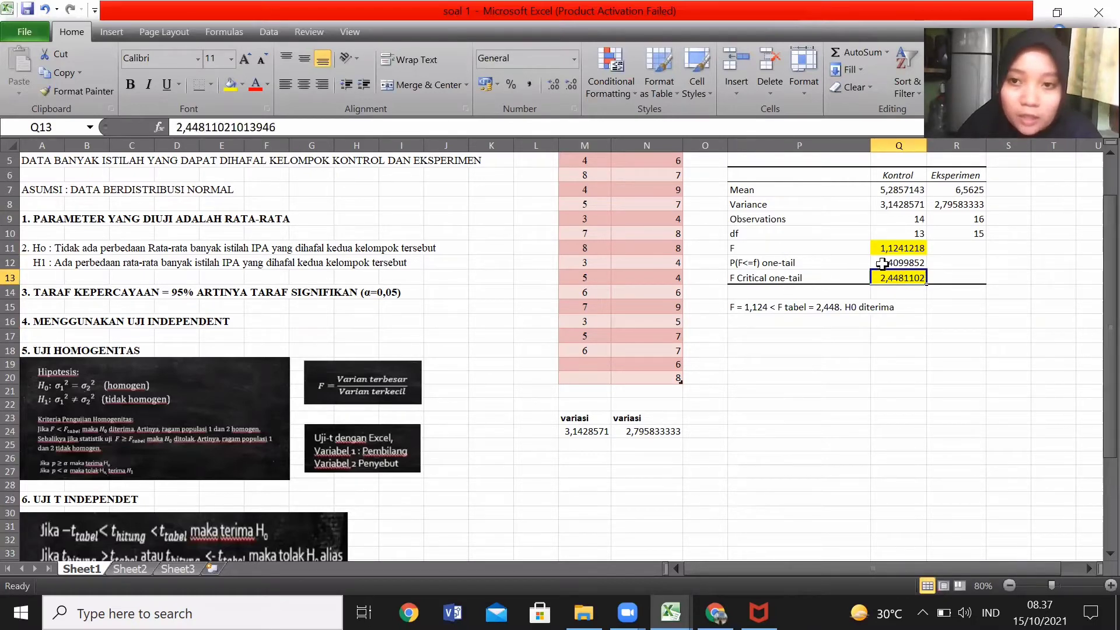
{"action": "left_click", "coordinate": [890, 262]}
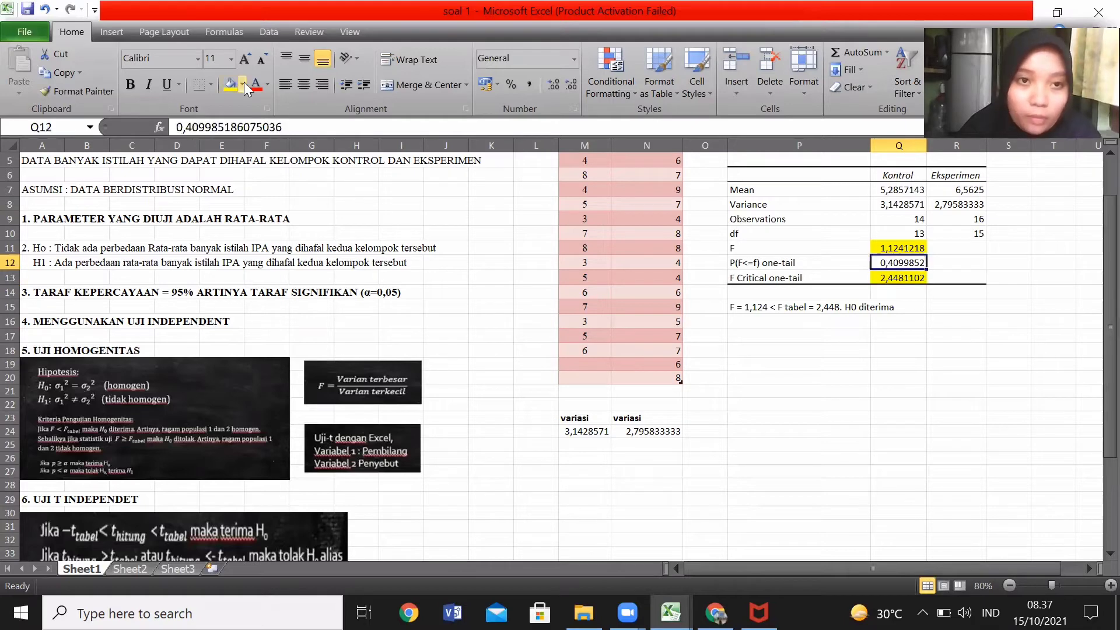
{"action": "left_click", "coordinate": [242, 84]}
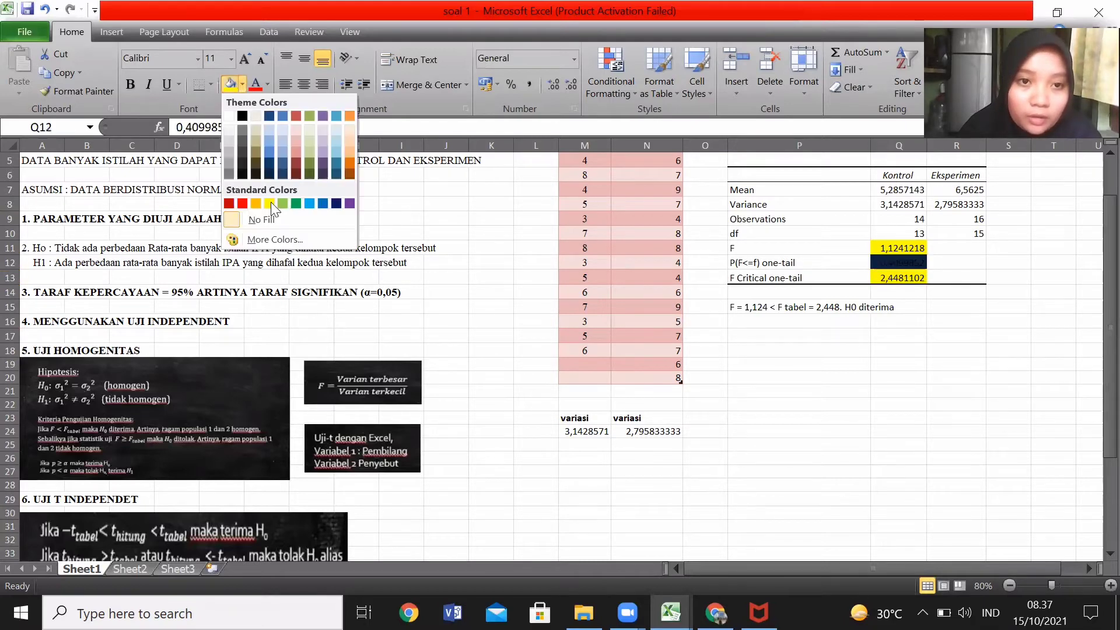
{"action": "left_click", "coordinate": [281, 203]}
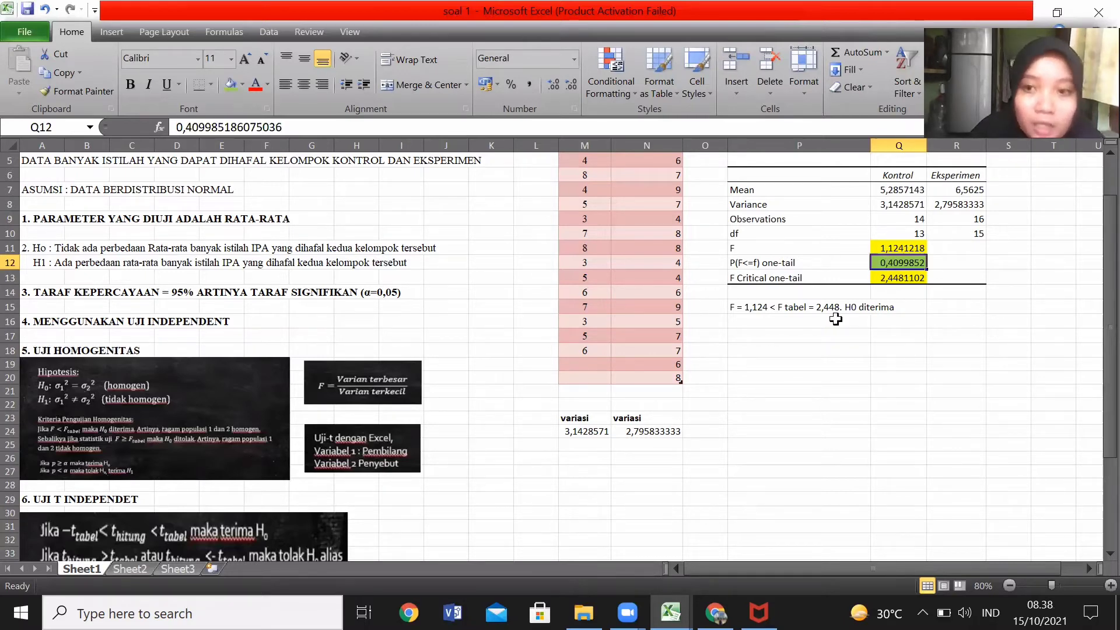
- Enter the p-value conclusion "P= 0,4 > 0,05. Ho diterima" in cell P16
{"action": "left_click", "coordinate": [747, 324]}
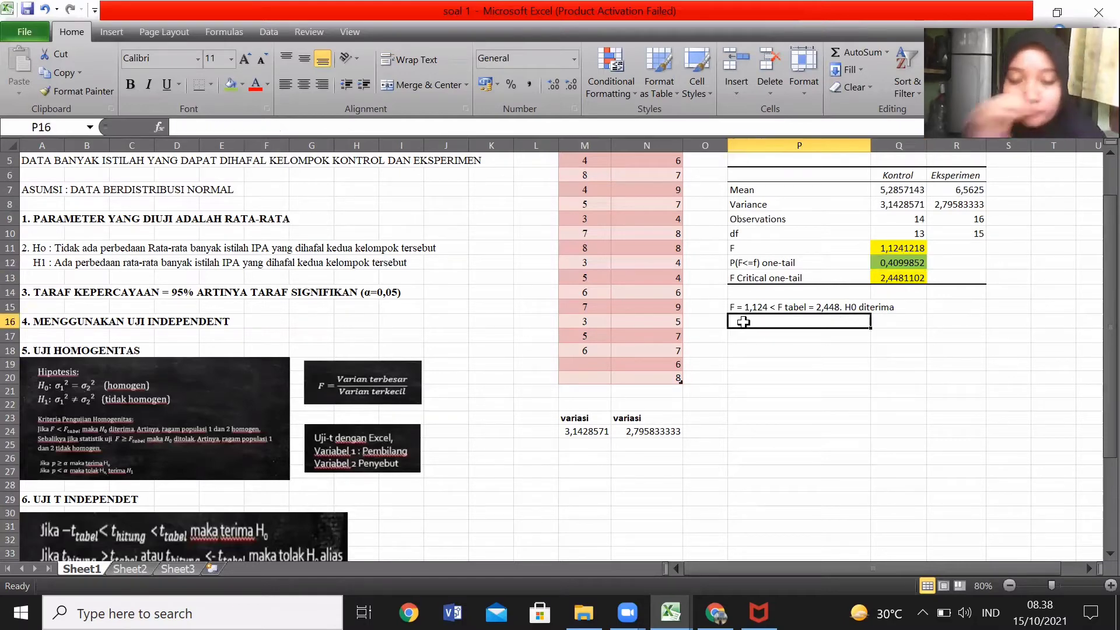
{"action": "type", "text": "p ="}
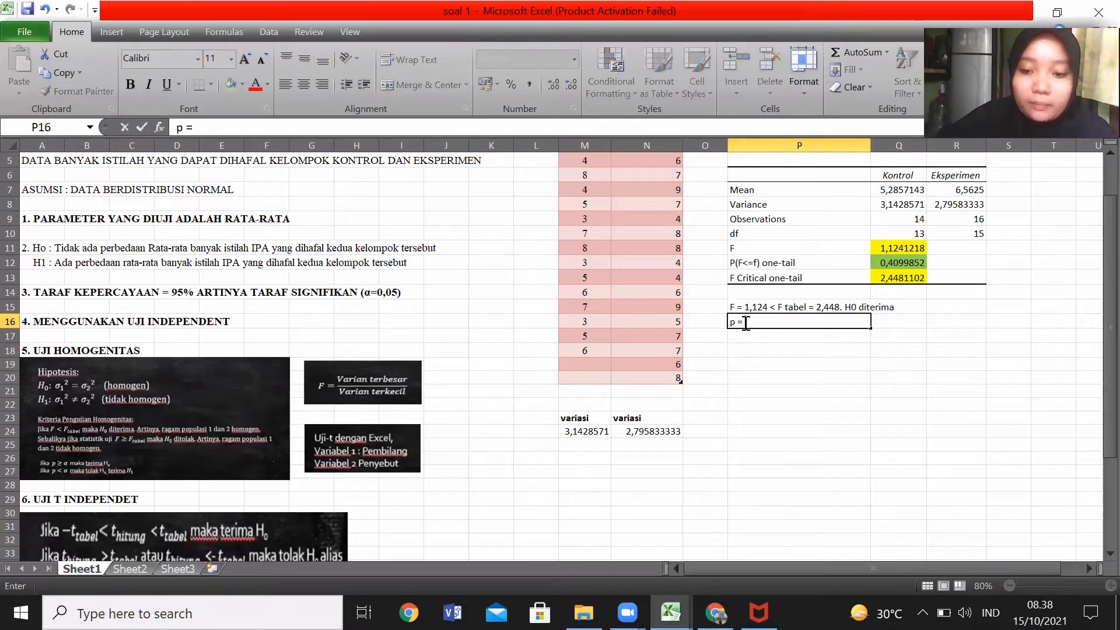
{"action": "key", "text": "BackSpace"}
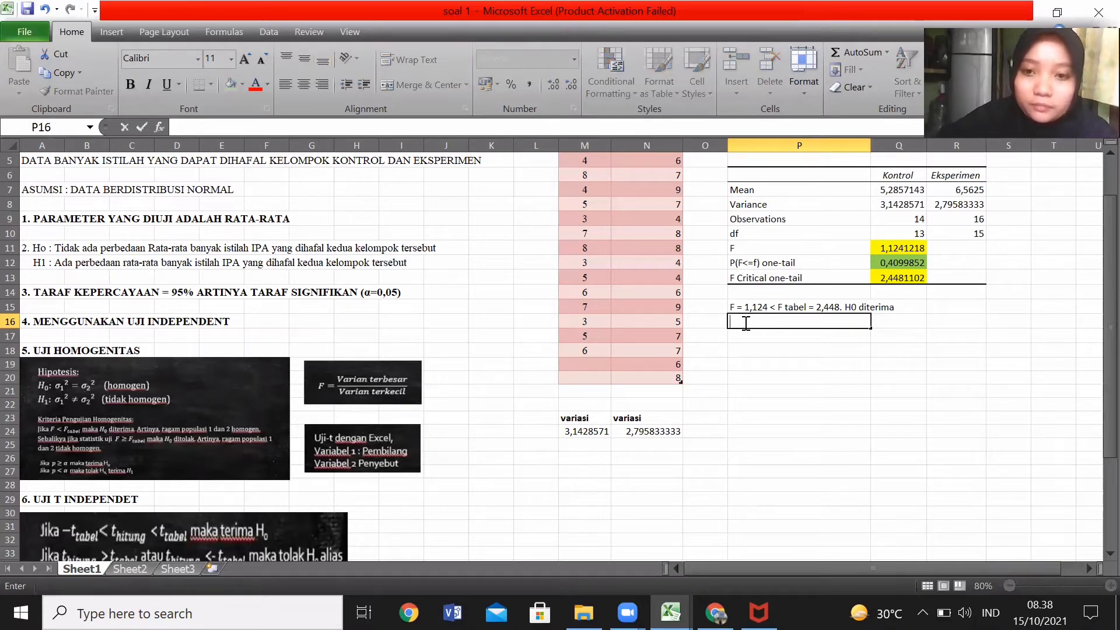
{"action": "type", "text": "P="}
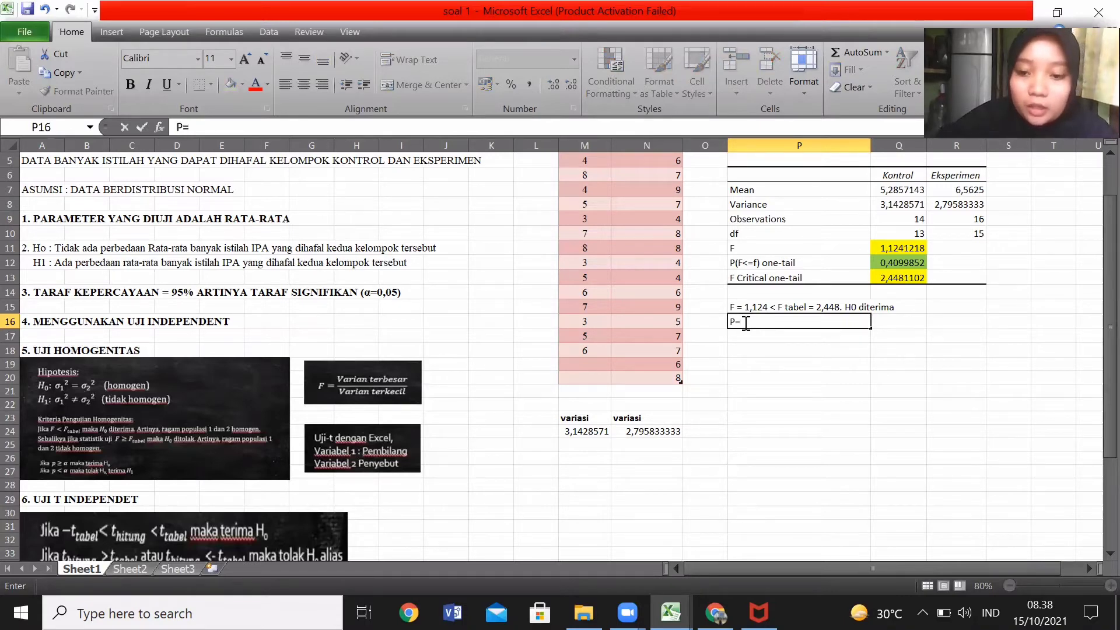
{"action": "type", "text": " 0"}
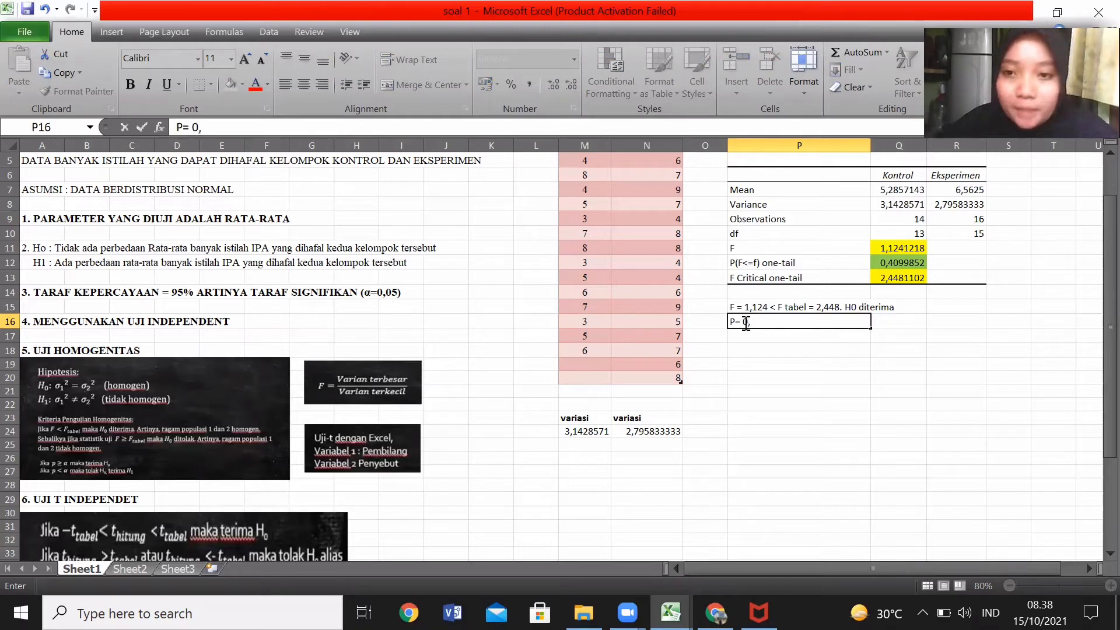
{"action": "type", "text": ",4"}
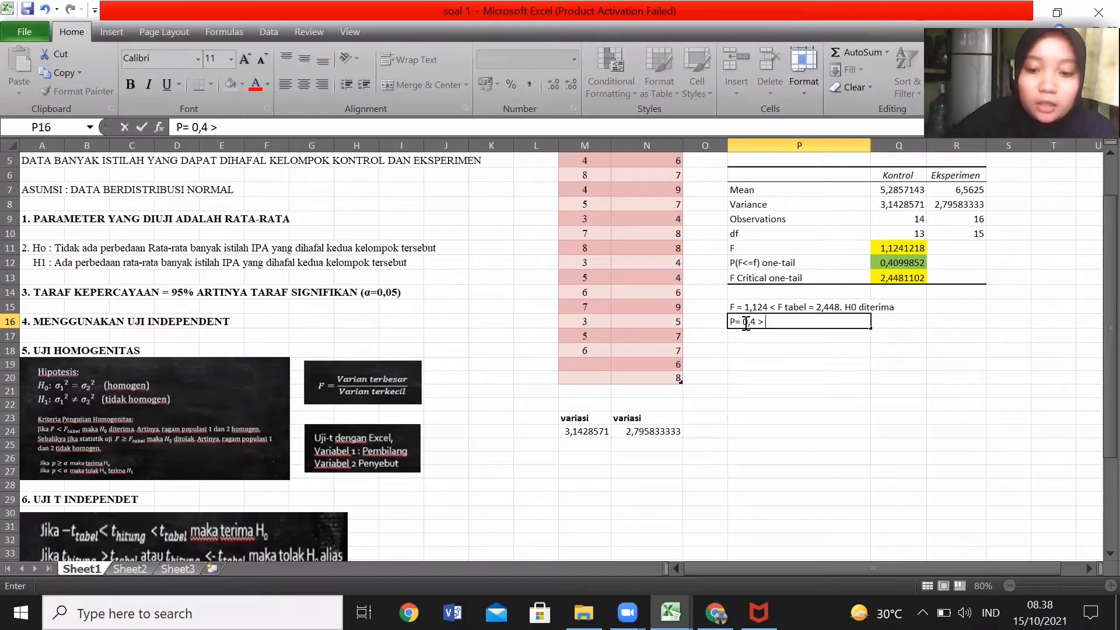
{"action": "type", "text": "> 0,05."}
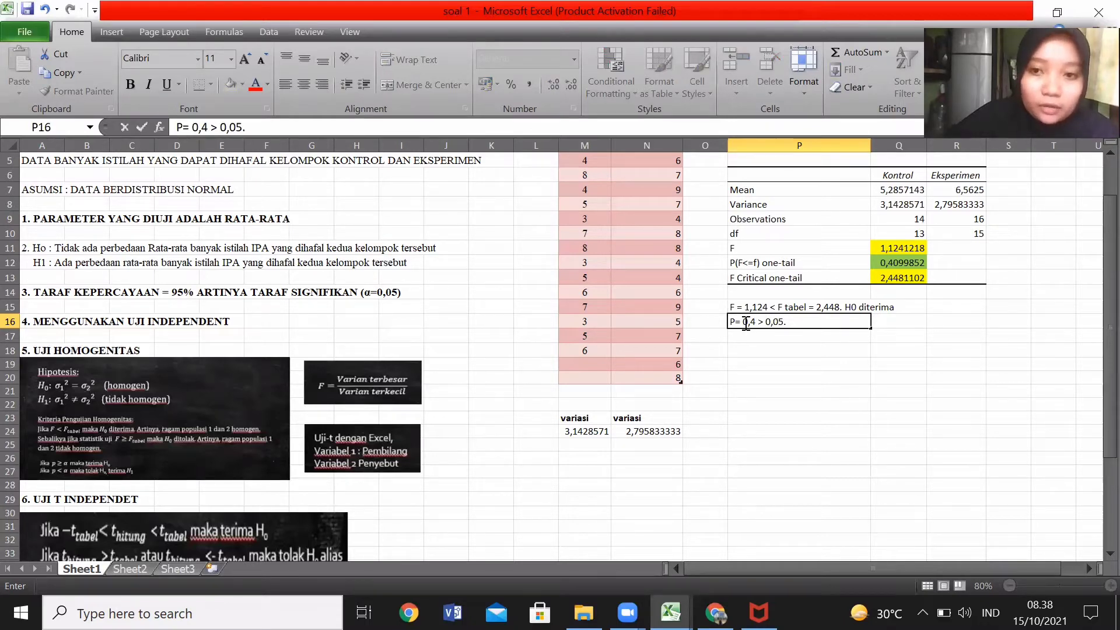
{"action": "type", "text": "H0"}
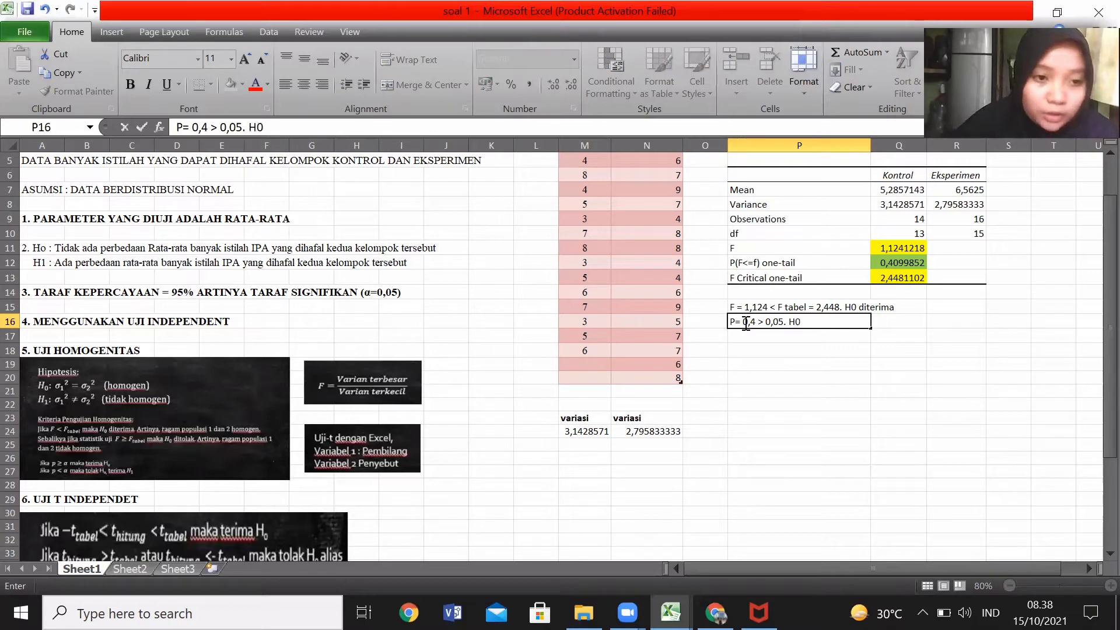
{"action": "type", "text": " dter"}
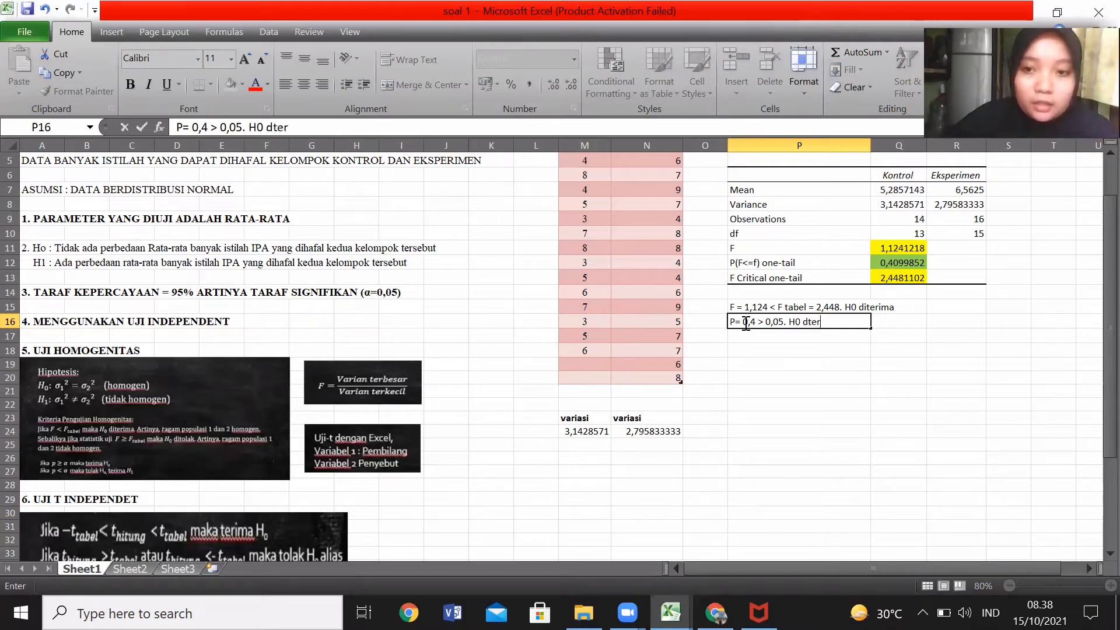
{"action": "key", "text": "BackSpace"}
{"action": "key", "text": "BackSpace"}
{"action": "key", "text": "BackSpace"}
{"action": "key", "text": "BackSpace"}
{"action": "key", "text": "BackSpace"}
{"action": "key", "text": "BackSpace"}
{"action": "type", "text": "o "}
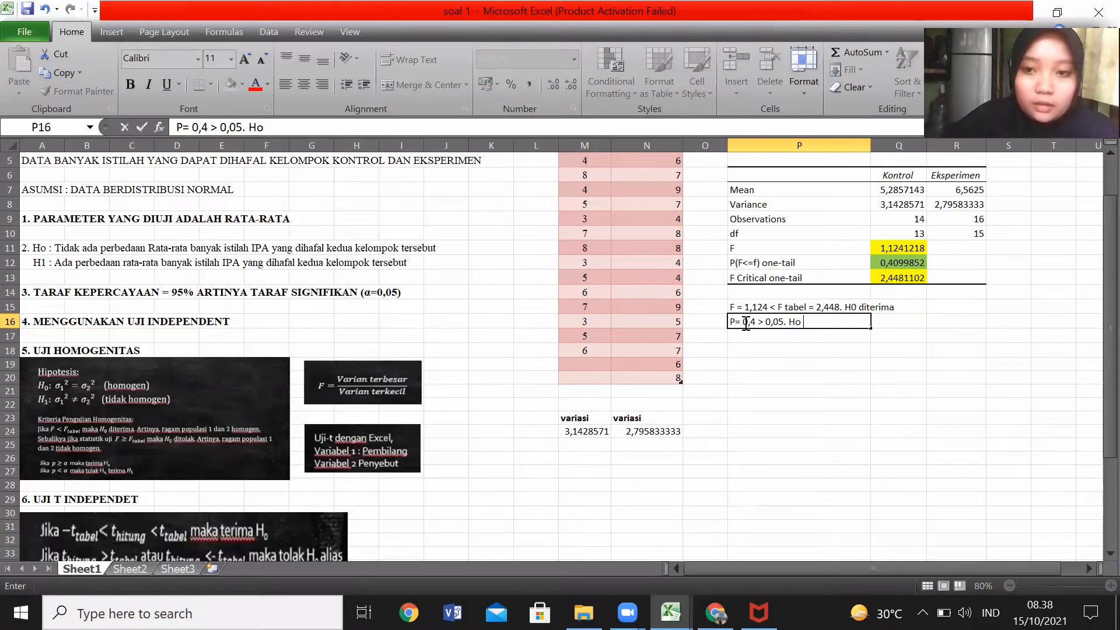
{"action": "type", "text": "di"}
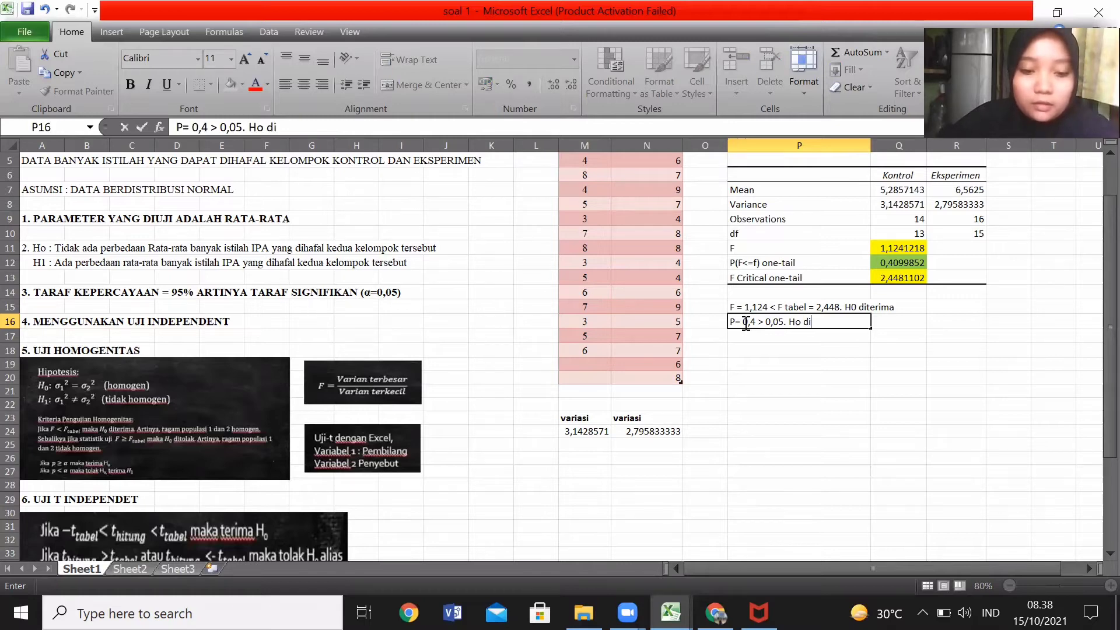
{"action": "type", "text": "terima"}
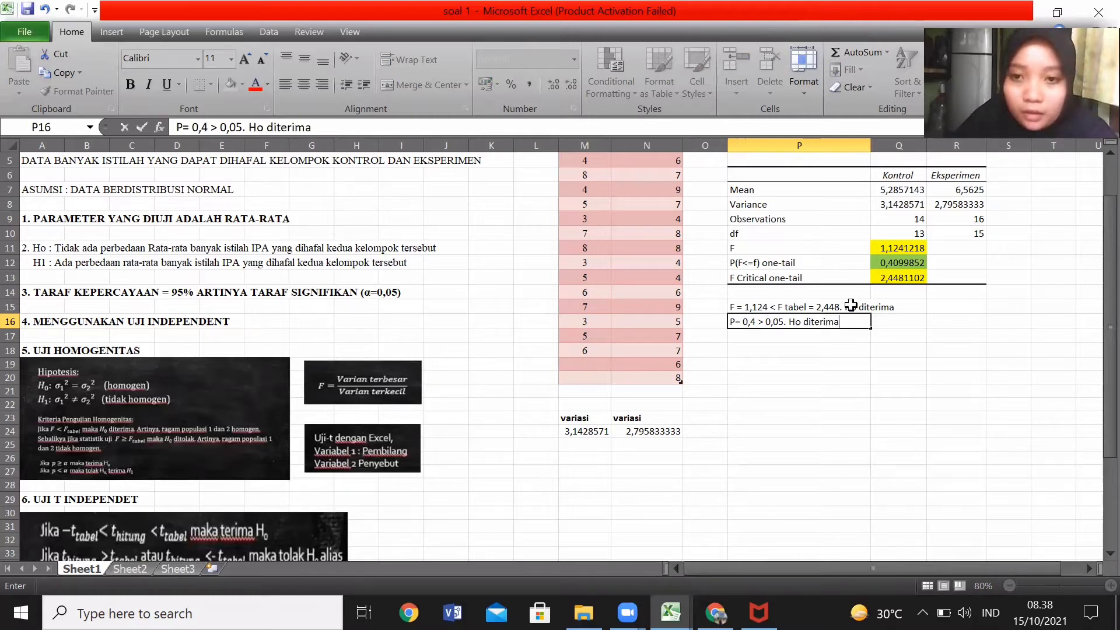
- Change "H0" to "Ho" in the F-test conclusion in cell P15
{"action": "left_click", "coordinate": [859, 307]}
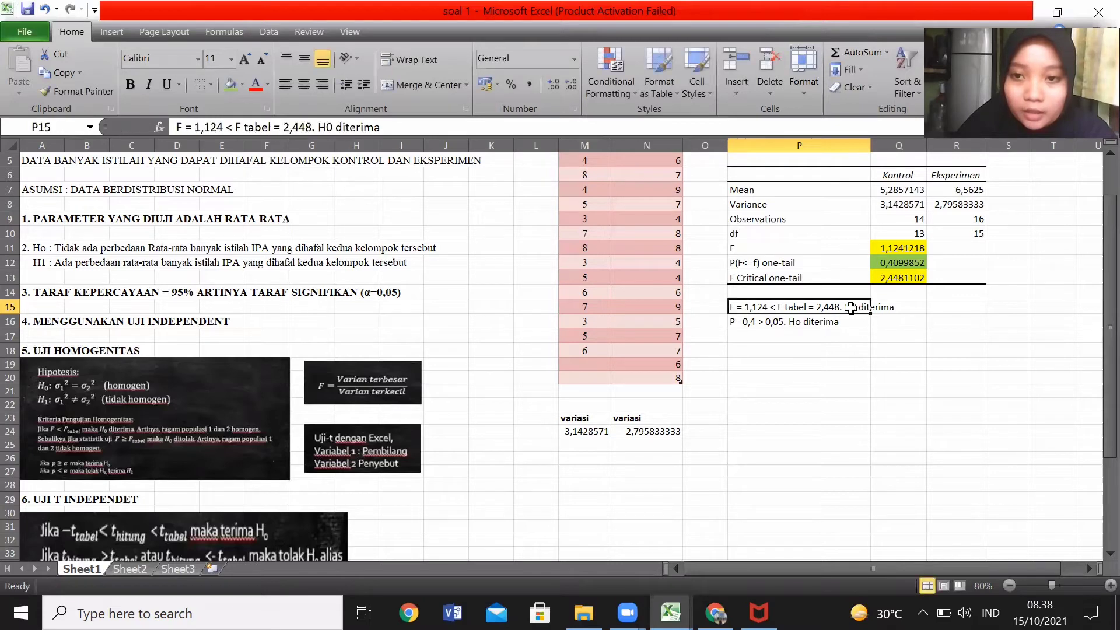
{"action": "left_click", "coordinate": [330, 126]}
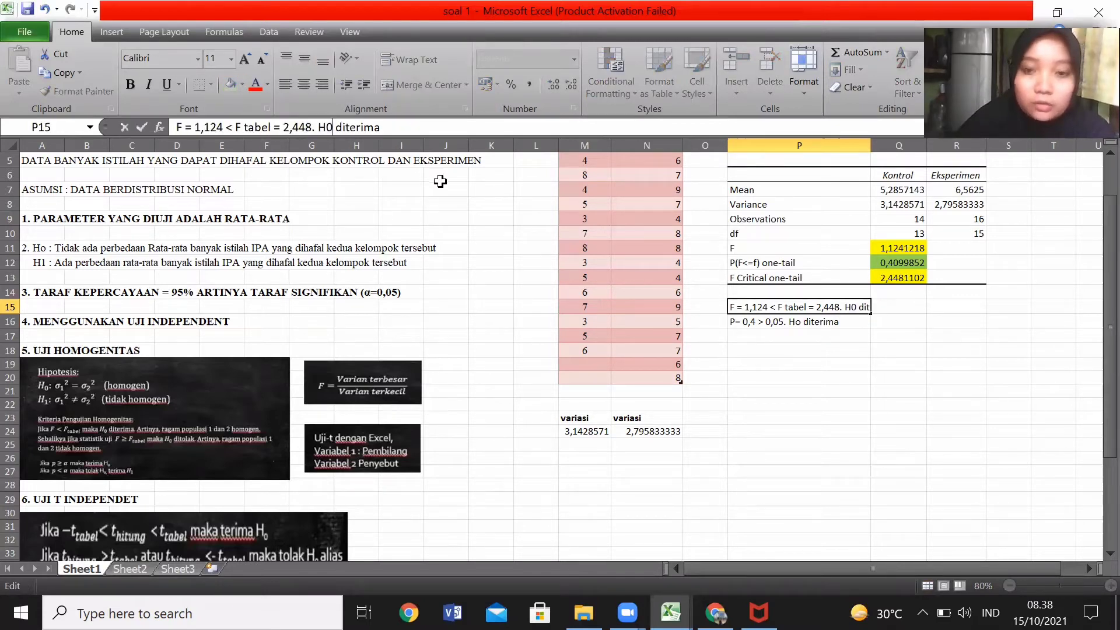
{"action": "key", "text": "BackSpace"}
{"action": "type", "text": "o"}
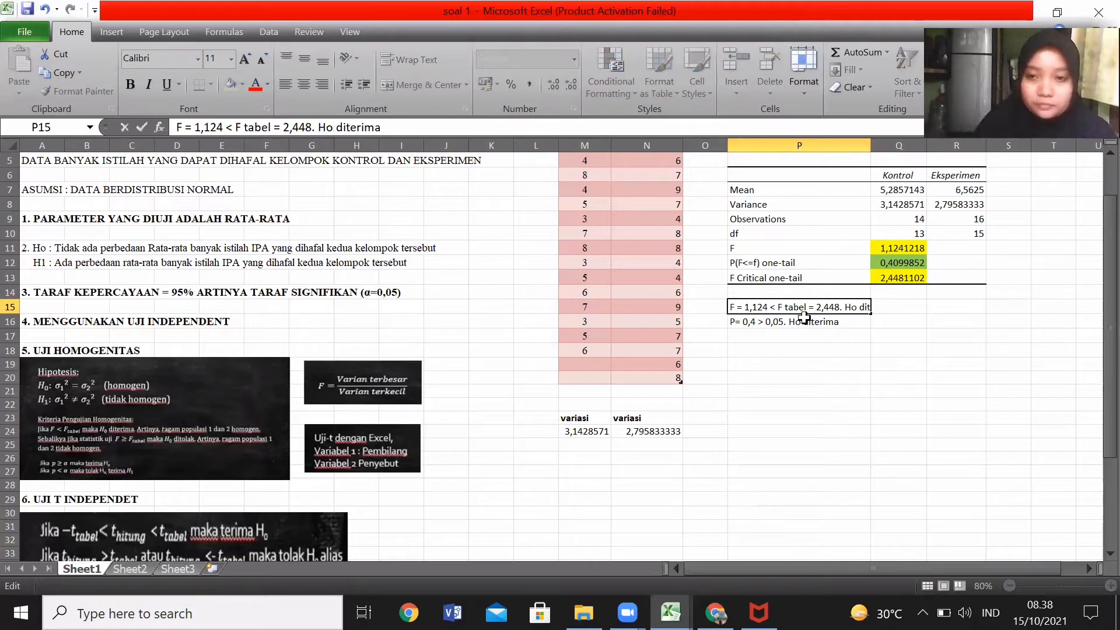
{"action": "left_click", "coordinate": [849, 316]}
{"action": "left_click", "coordinate": [896, 338]}
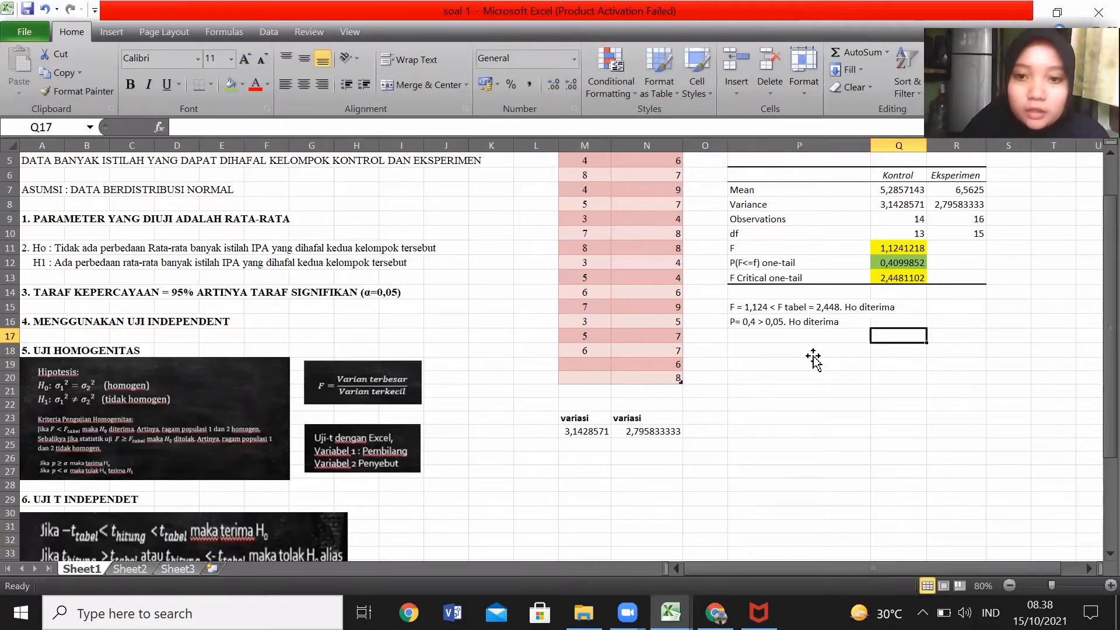
{"action": "left_click", "coordinate": [802, 354]}
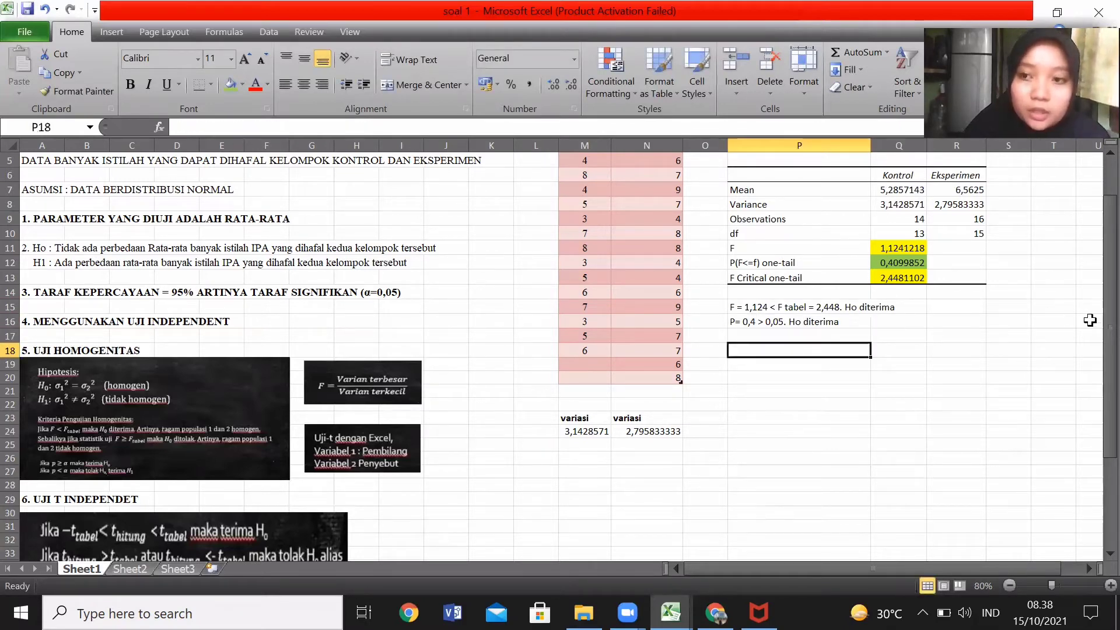
{"action": "left_click_drag", "start_coordinate": [1093, 330], "coordinate": [1092, 278]}
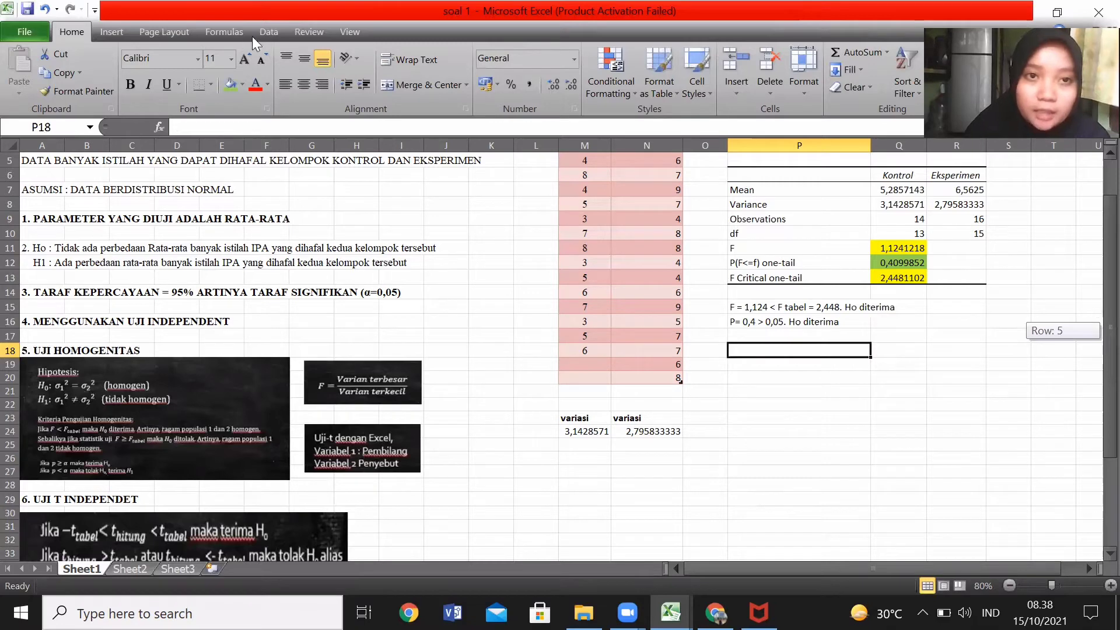
{"action": "left_click", "coordinate": [256, 35]}
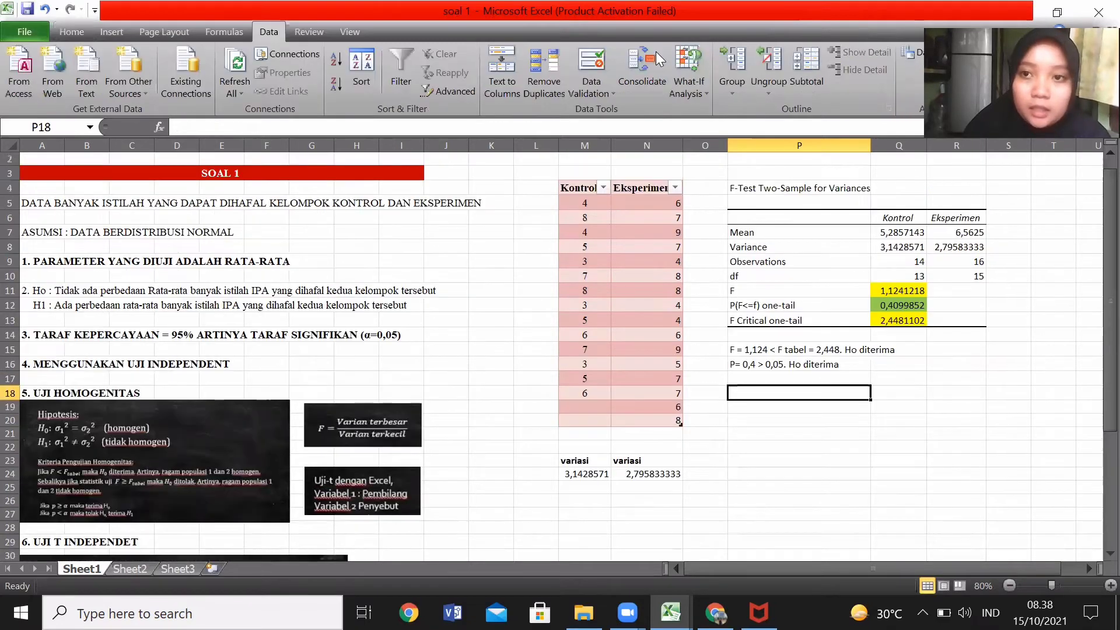
{"action": "left_click", "coordinate": [906, 52]}
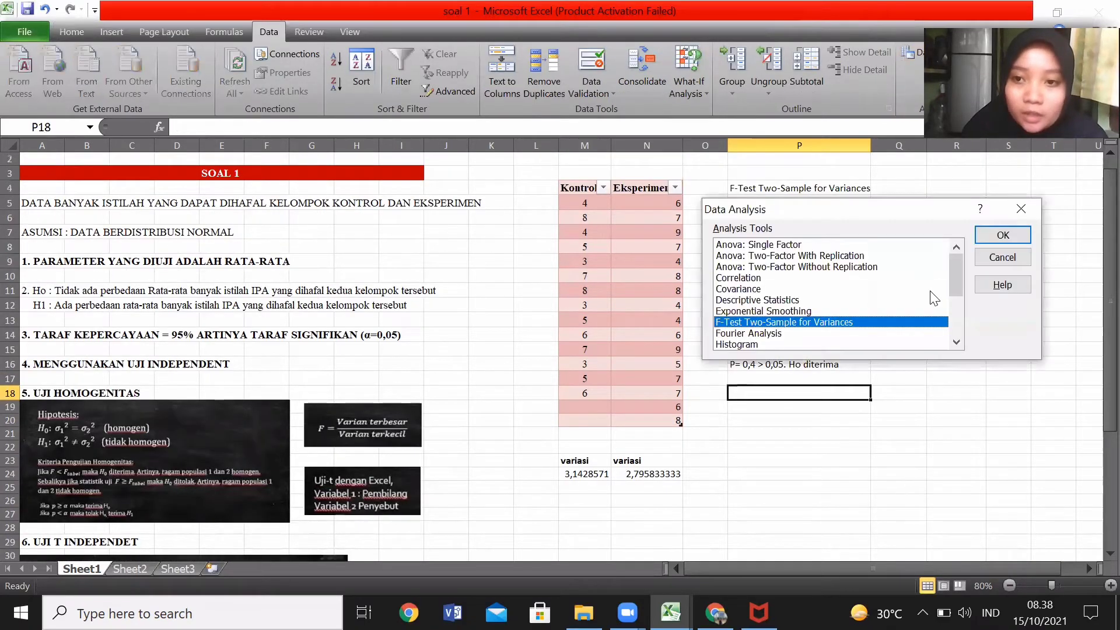
{"action": "left_click", "coordinate": [956, 318]}
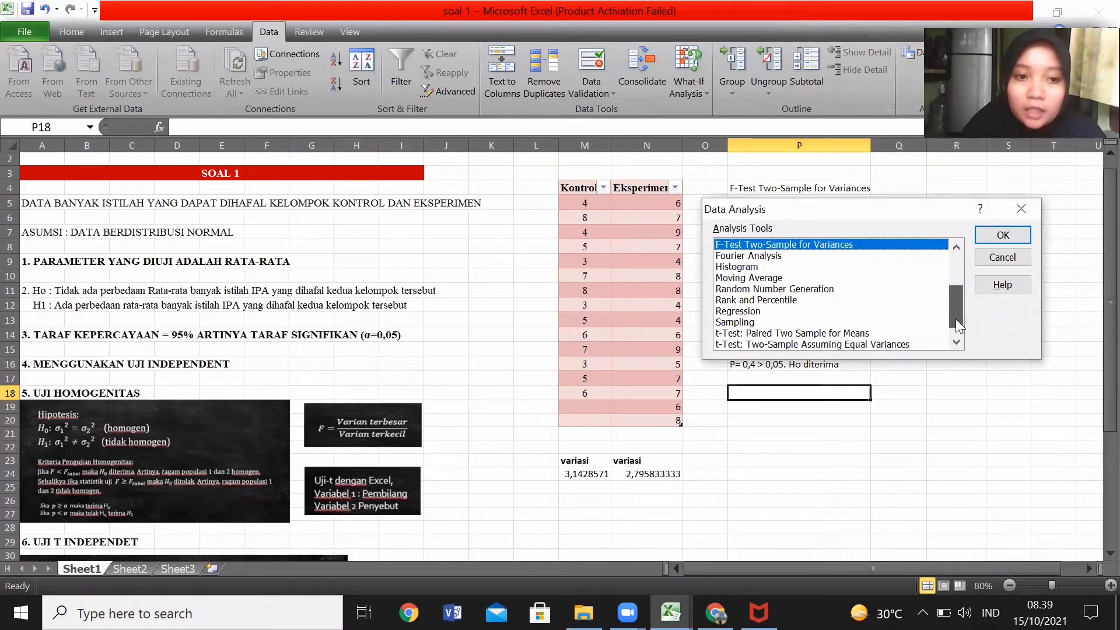
{"action": "left_click", "coordinate": [1022, 209]}
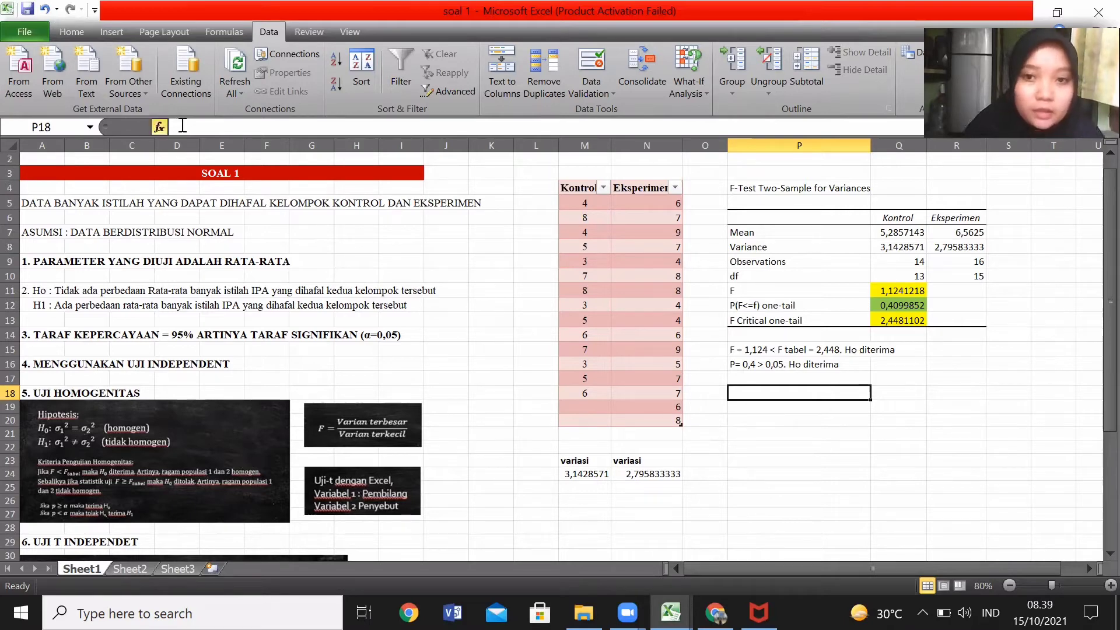
- Enter the homogeneity conclusion "DATA BERSIFAT HOMOGEN" in bold in cell P18
{"action": "left_click", "coordinate": [70, 31]}
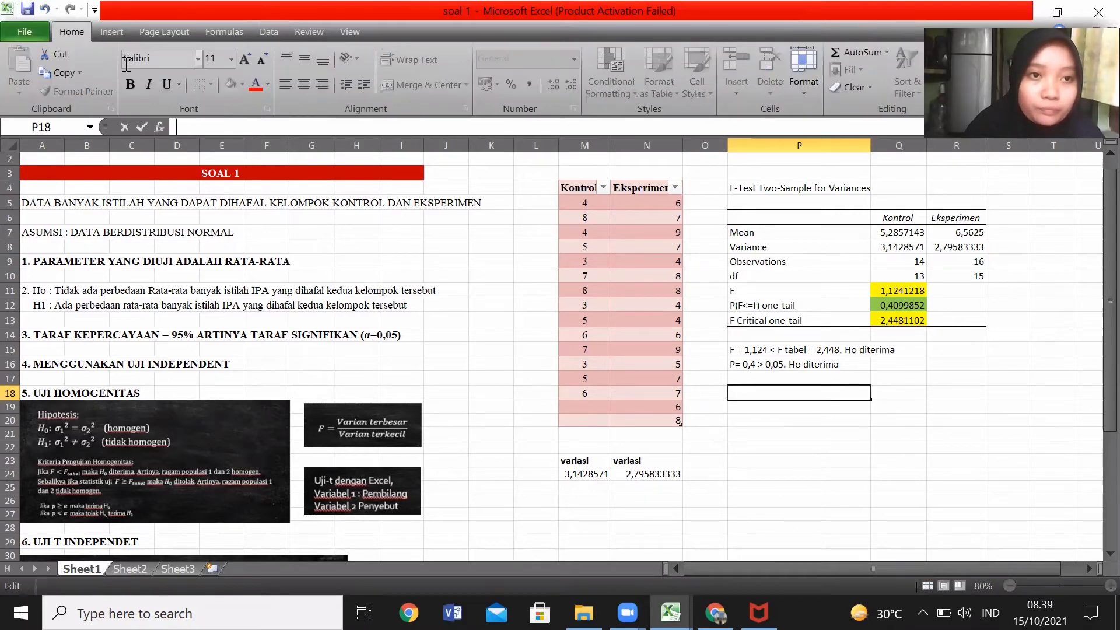
{"action": "left_click", "coordinate": [133, 86]}
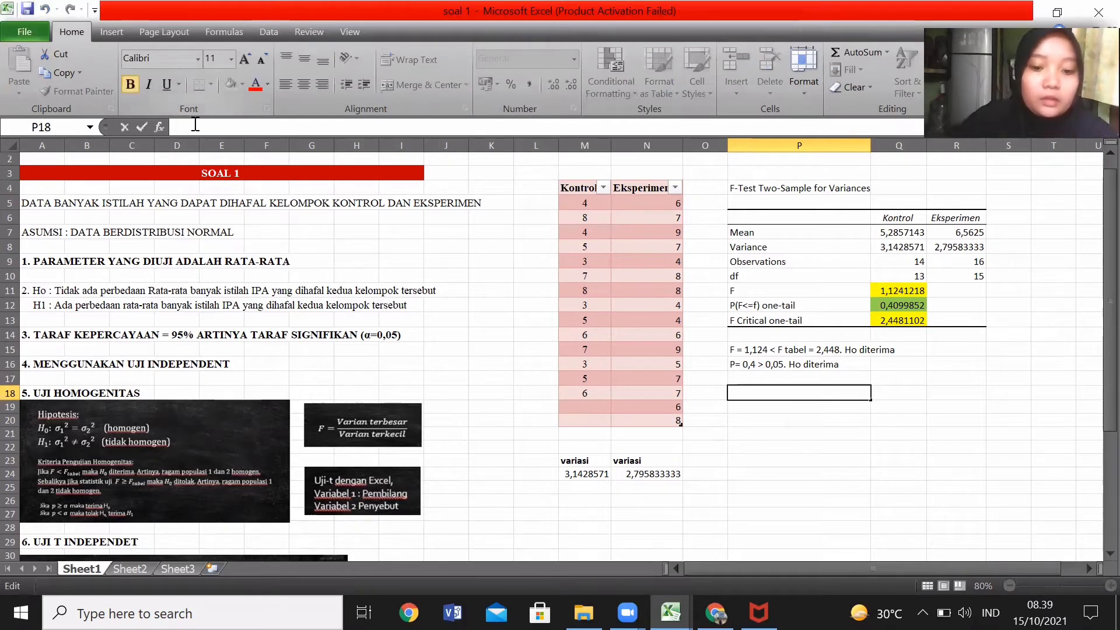
{"action": "type", "text": "dat"}
{"action": "key", "text": "BackSpace"}
{"action": "key", "text": "BackSpace"}
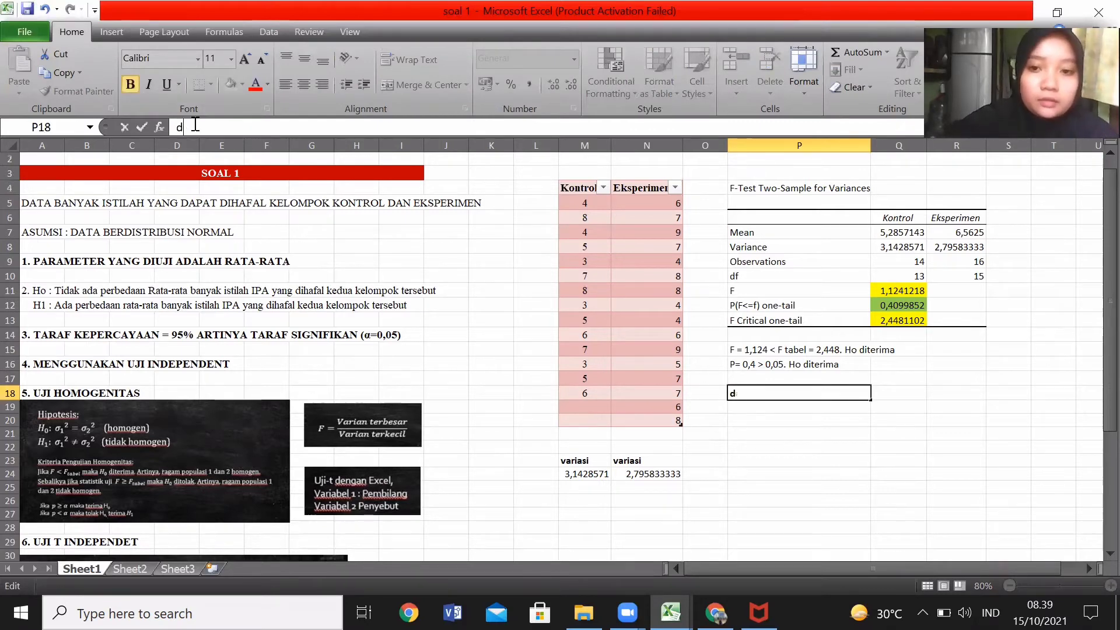
{"action": "key", "text": "BackSpace"}
{"action": "type", "text": "DA"}
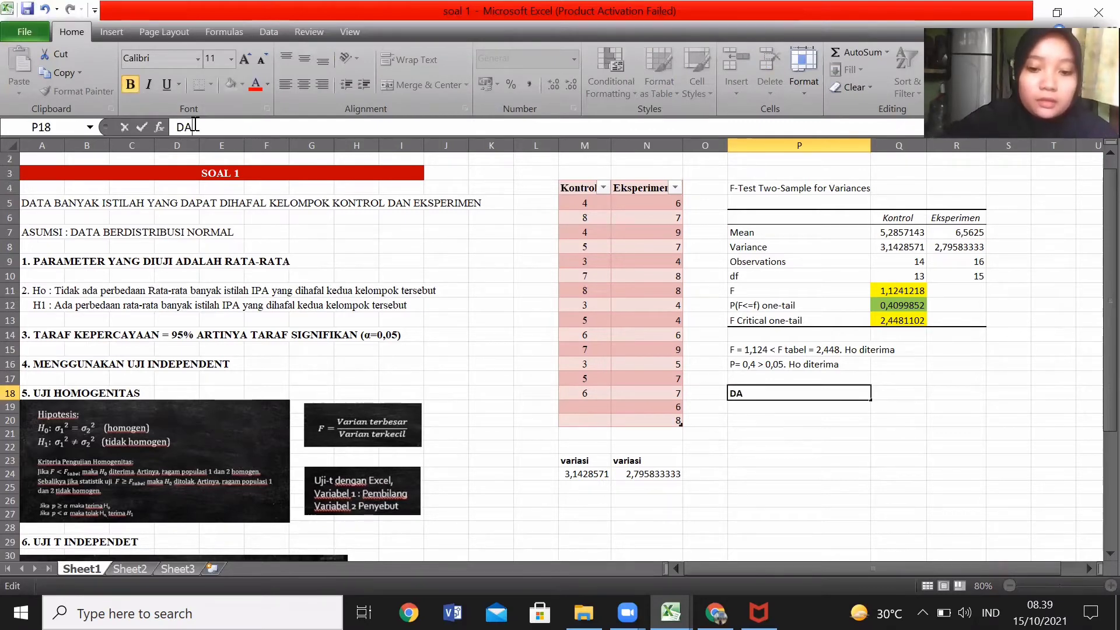
{"action": "type", "text": "TA BERSIFA"}
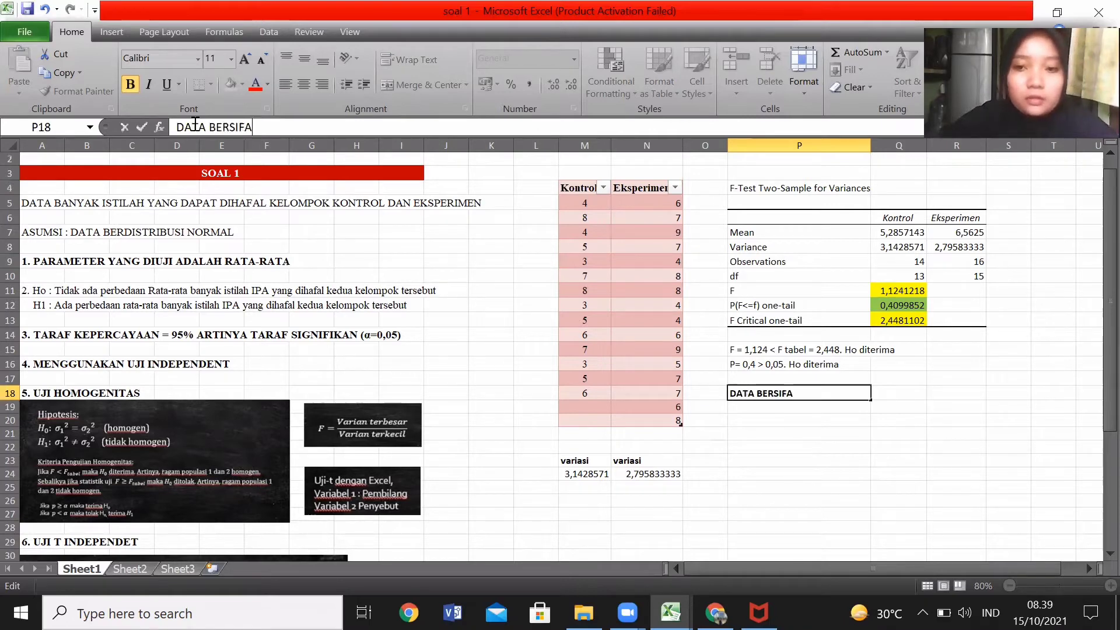
{"action": "type", "text": "T HOMOGEN"}
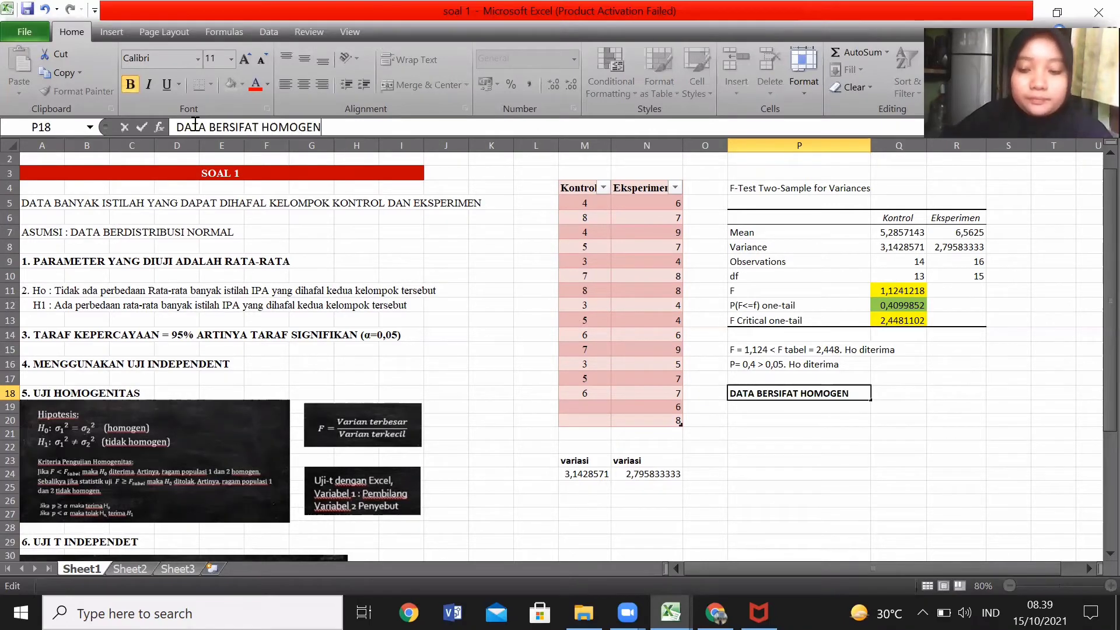
{"action": "key", "text": "Return"}
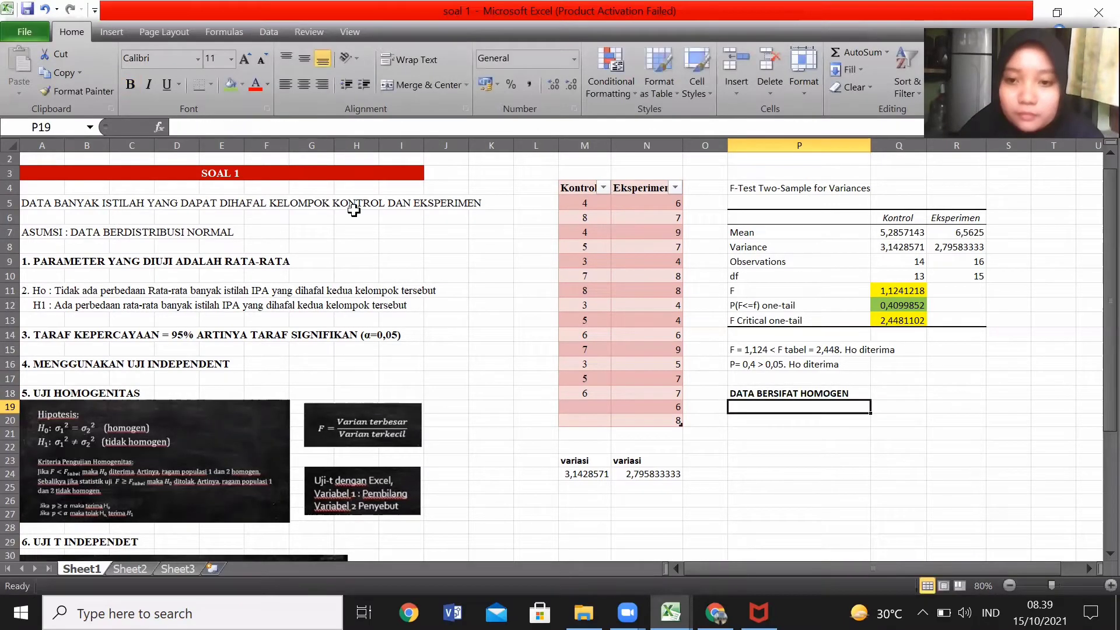
- Start the "t-Test: Two-Sample Assuming Equal Variances" analysis from the data analysis tools
{"action": "left_click", "coordinate": [742, 419]}
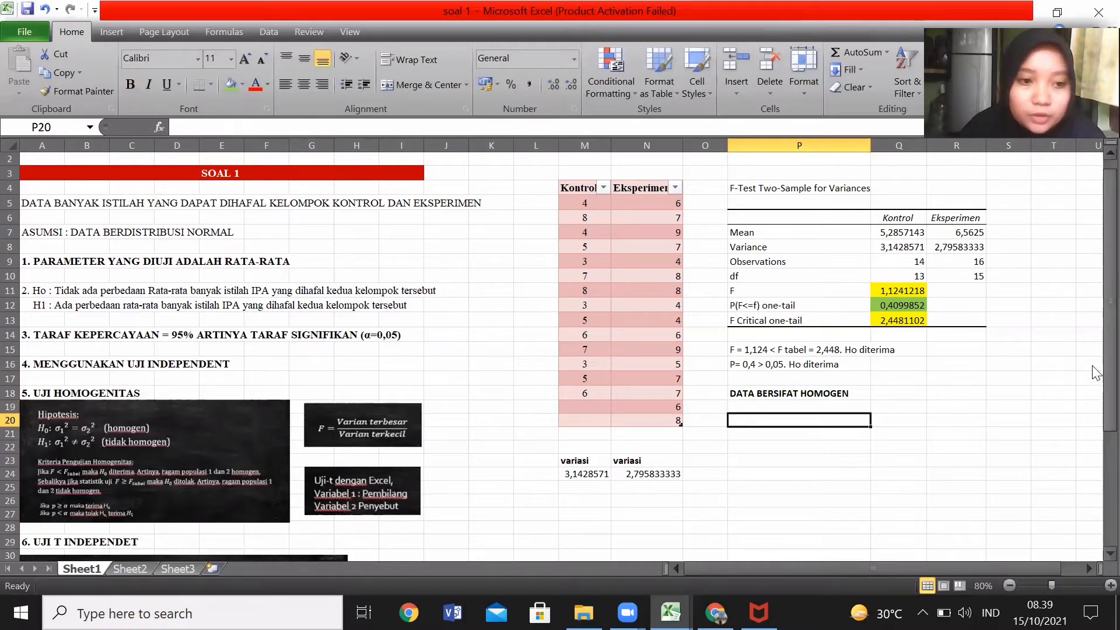
{"action": "left_click_drag", "start_coordinate": [1097, 376], "coordinate": [1097, 435]}
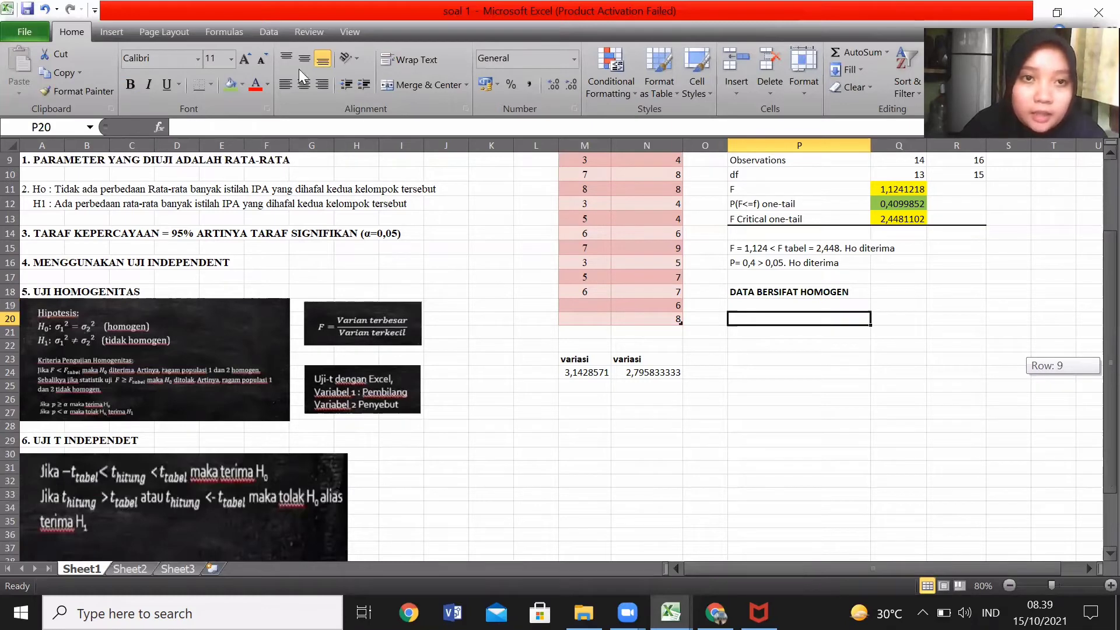
{"action": "scroll", "coordinate": [915, 56], "scroll_direction": "down", "scroll_amount": 4}
{"action": "left_click", "coordinate": [915, 54]}
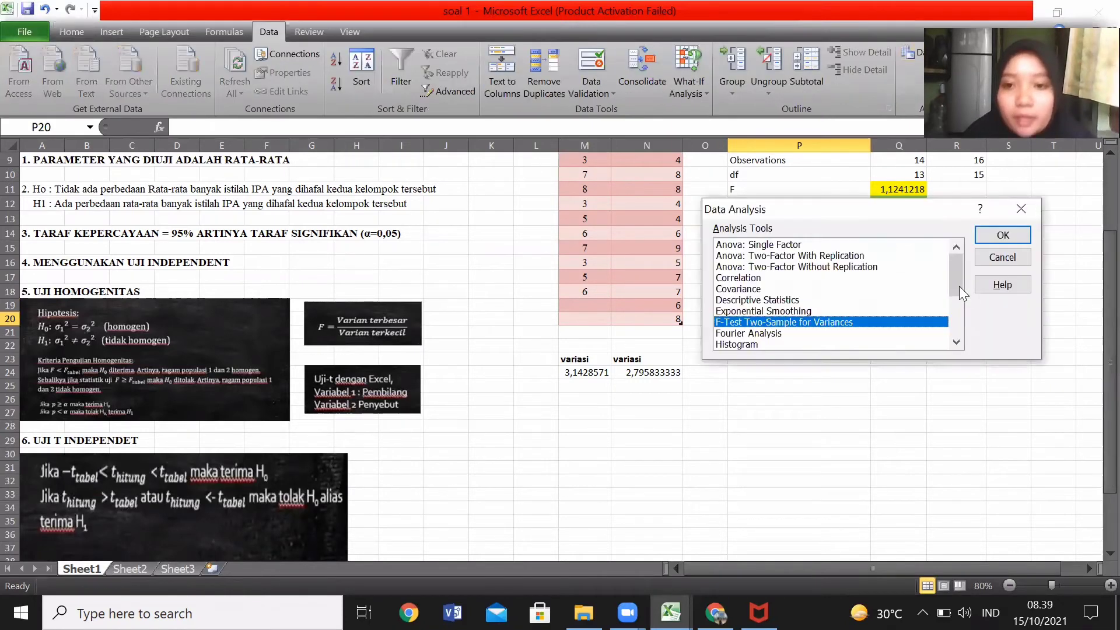
{"action": "left_click_drag", "start_coordinate": [959, 285], "coordinate": [962, 330]}
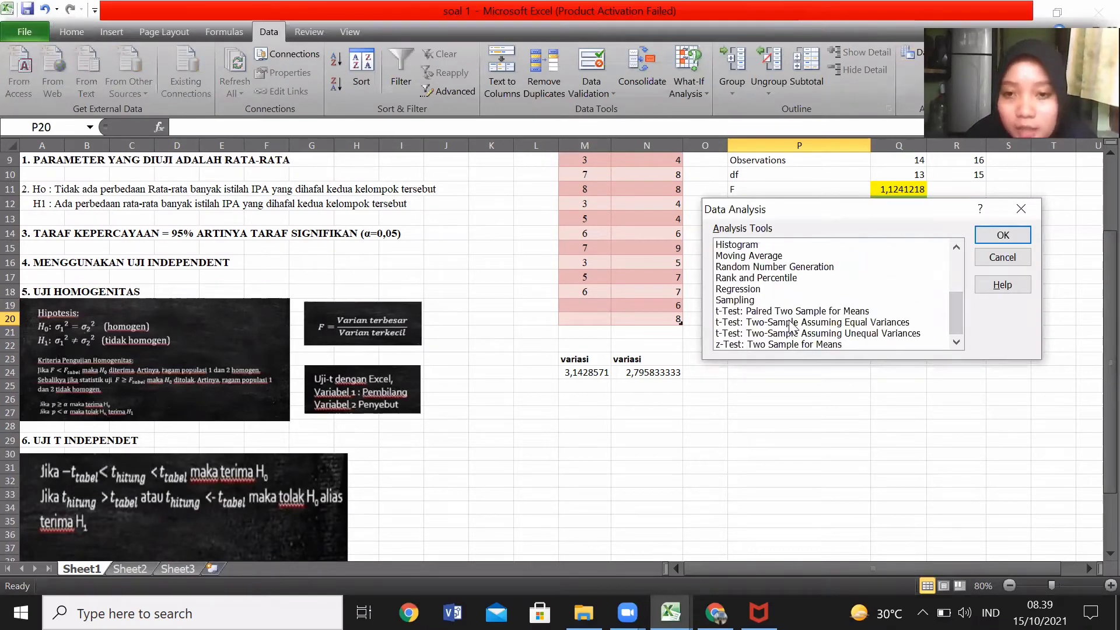
{"action": "left_click", "coordinate": [882, 322]}
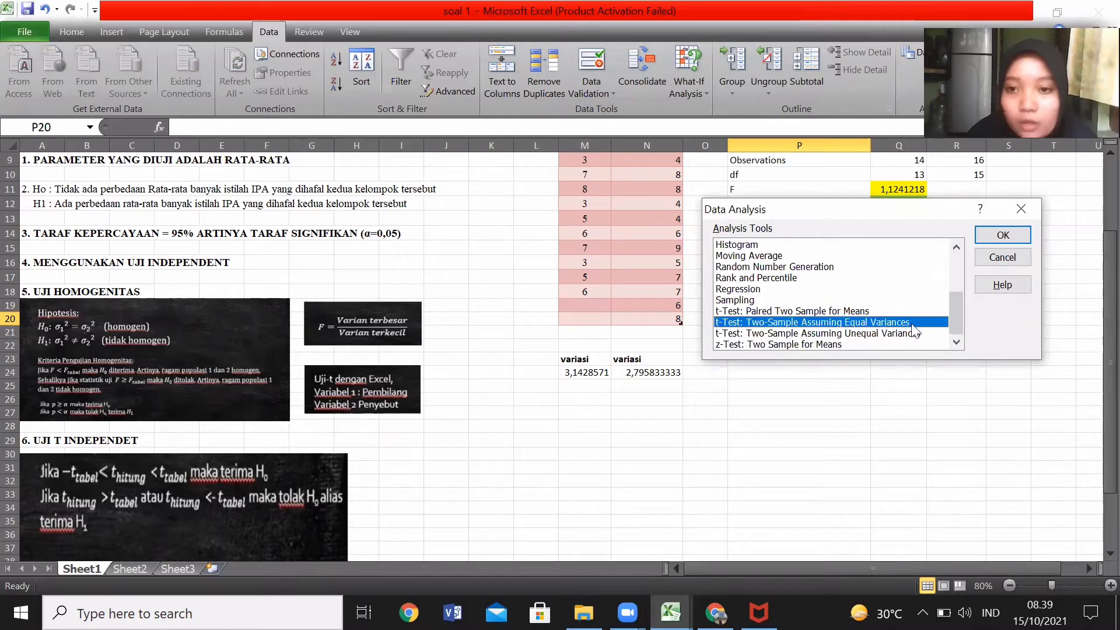
{"action": "left_click", "coordinate": [1001, 235]}
- Set the t-test's Variable 1 range to the Kontrol data $M$4:$M$18 and Variable 2 range to the Eksperimen data $N$4:$N$20
{"action": "left_click_drag", "start_coordinate": [853, 176], "coordinate": [853, 295]}
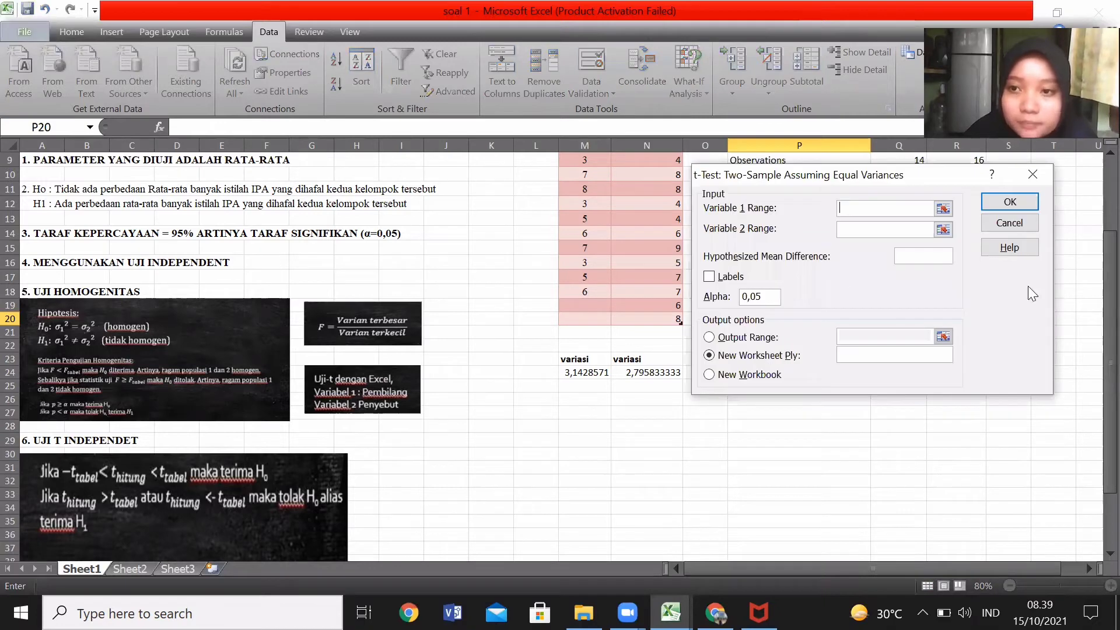
{"action": "scroll", "coordinate": [628, 266], "scroll_direction": "up", "scroll_amount": 3}
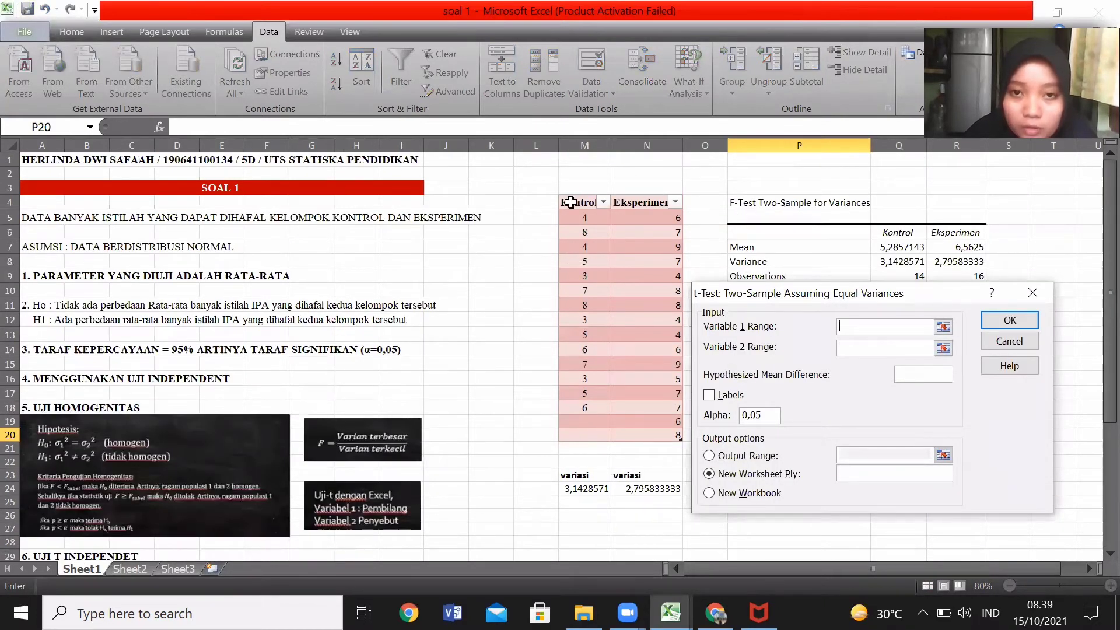
{"action": "left_click_drag", "start_coordinate": [580, 202], "coordinate": [584, 408]}
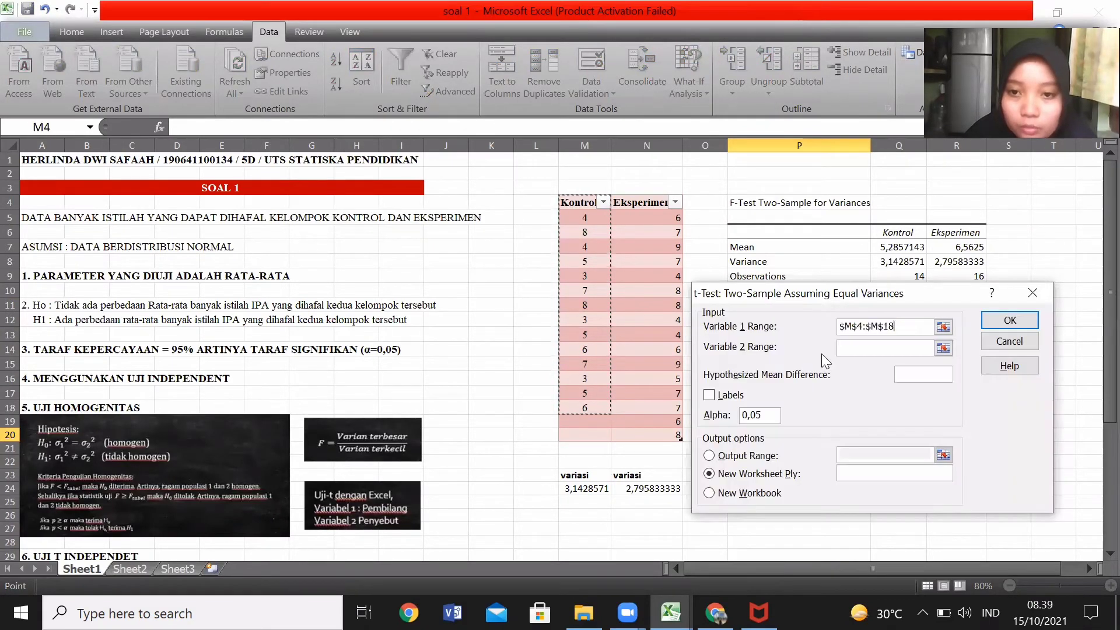
{"action": "left_click", "coordinate": [840, 348]}
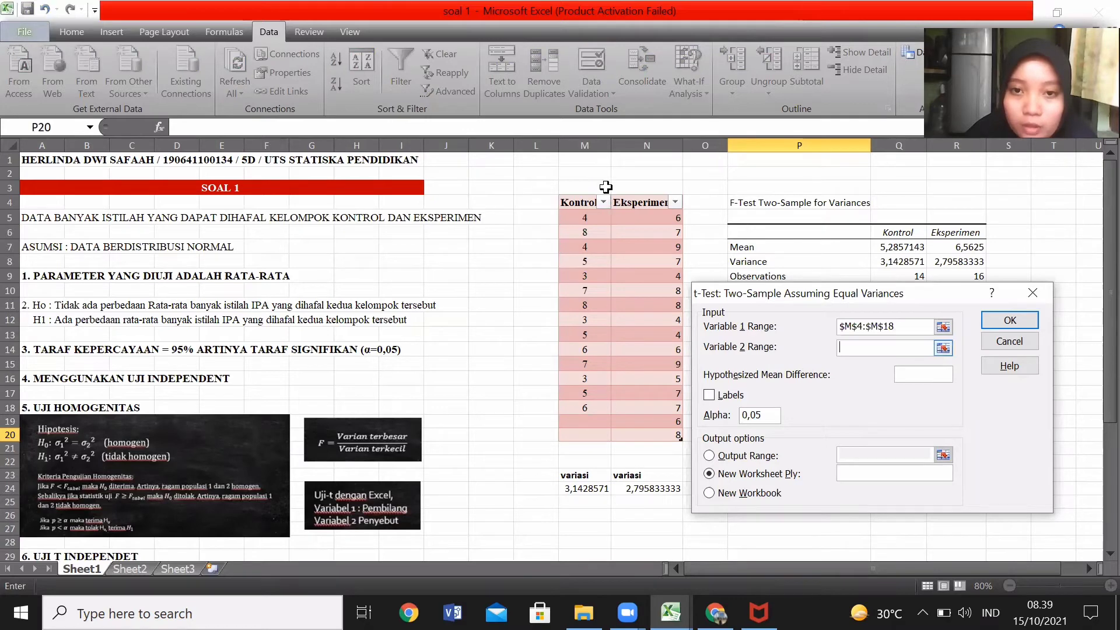
{"action": "left_click_drag", "start_coordinate": [632, 201], "coordinate": [651, 434]}
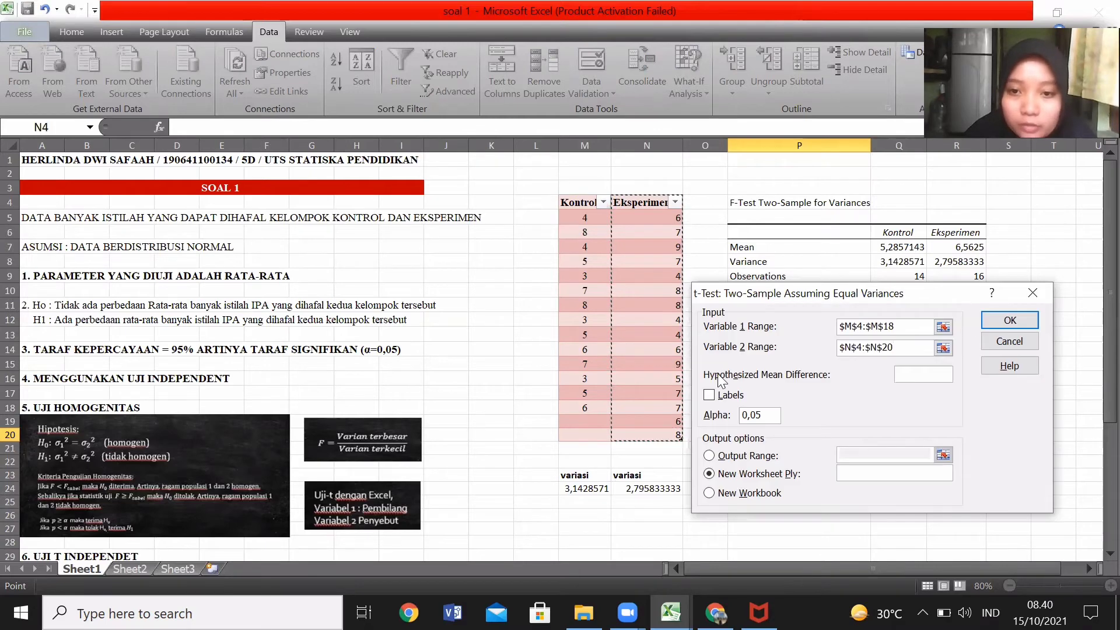
- Enable Labels, set the output range to $P$20 and run the t-test
{"action": "left_click", "coordinate": [709, 395]}
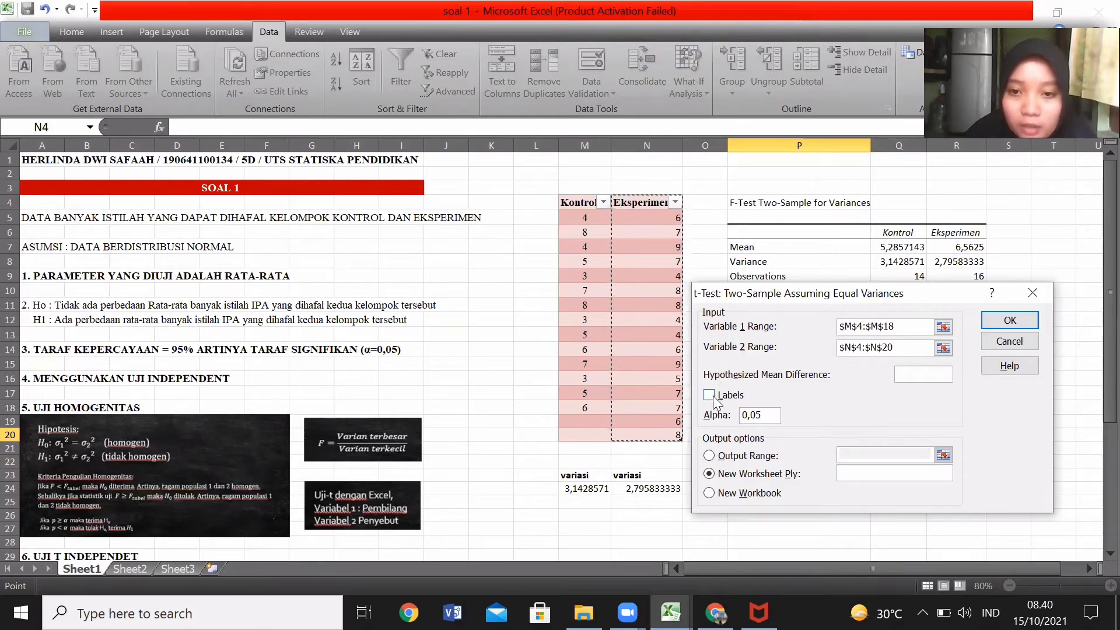
{"action": "left_click", "coordinate": [709, 456]}
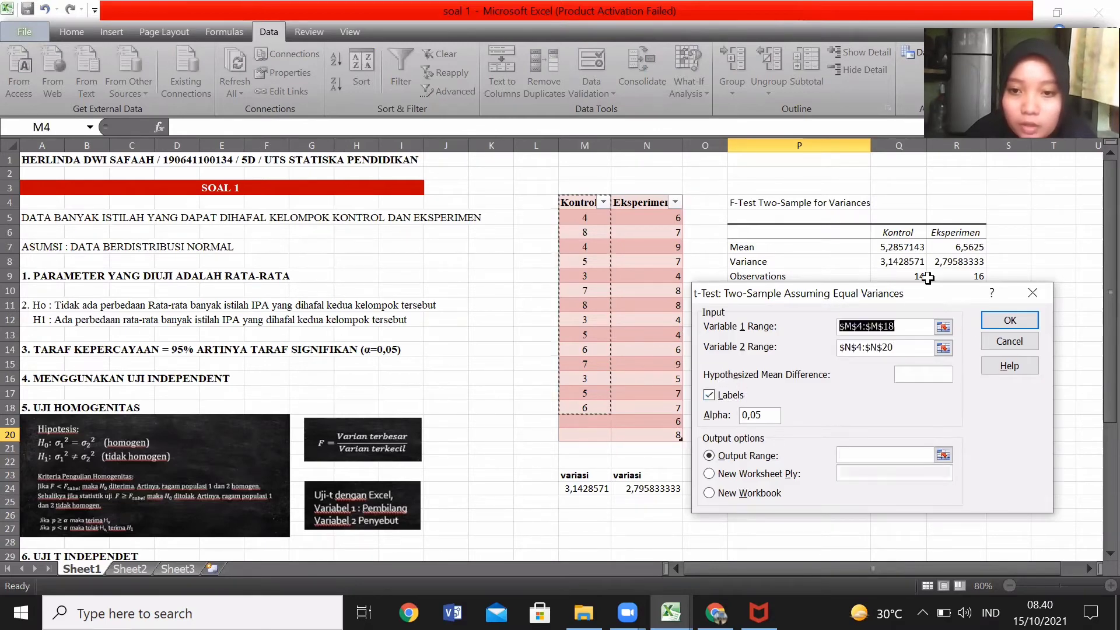
{"action": "left_click", "coordinate": [882, 455]}
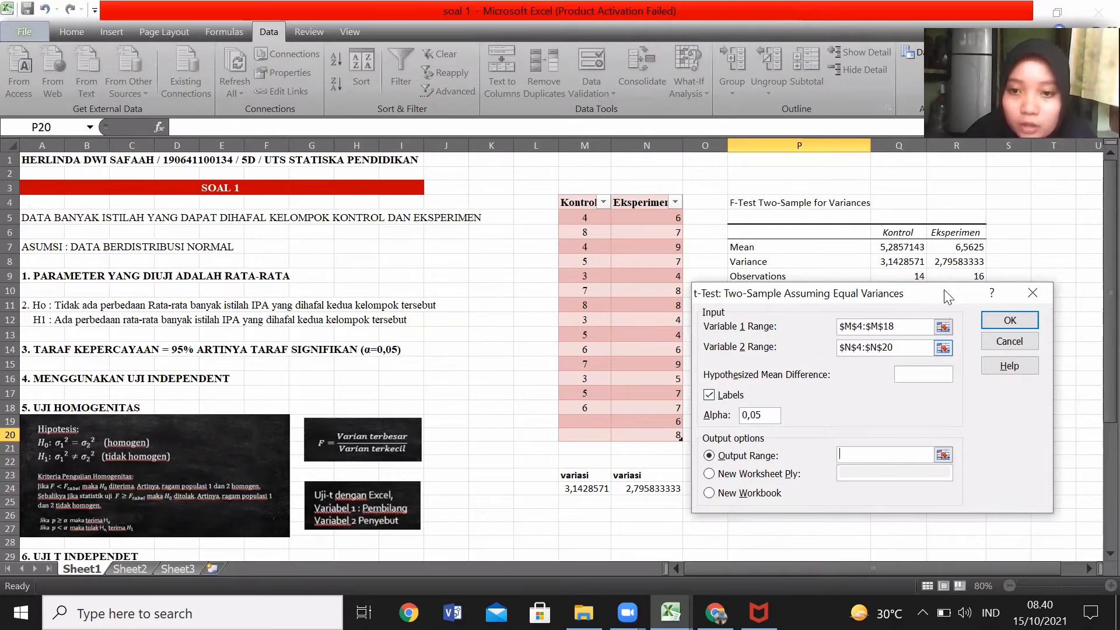
{"action": "left_click_drag", "start_coordinate": [944, 291], "coordinate": [579, 218]}
{"action": "left_click", "coordinate": [815, 440]}
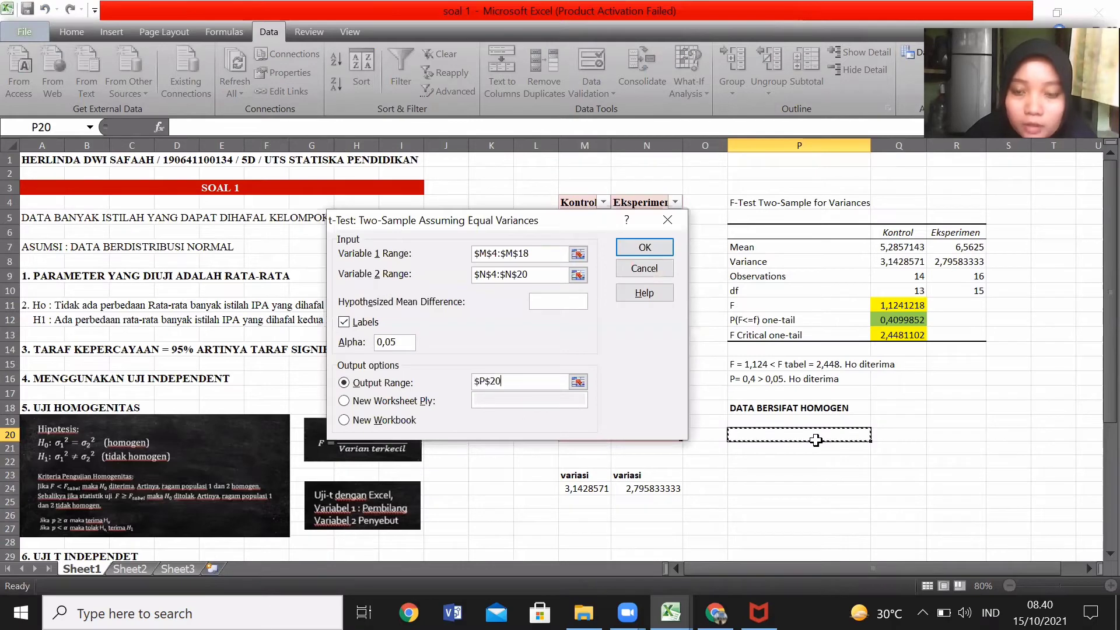
{"action": "left_click", "coordinate": [661, 245]}
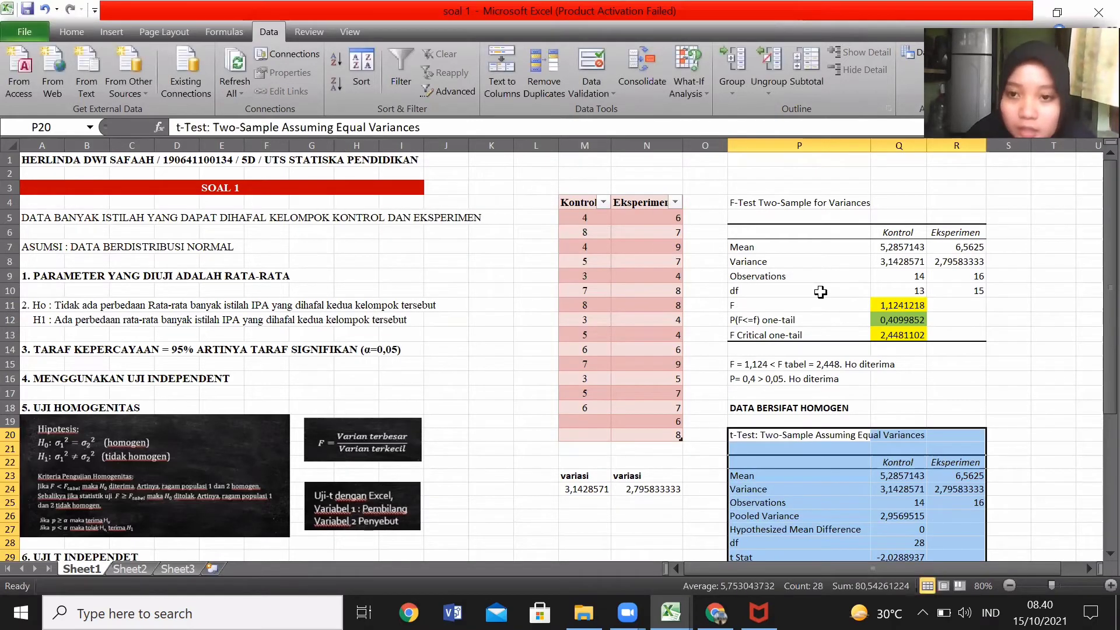
- Examine the t Stat and t Critical two-tail values in the t-test output table
{"action": "left_click", "coordinate": [1026, 433]}
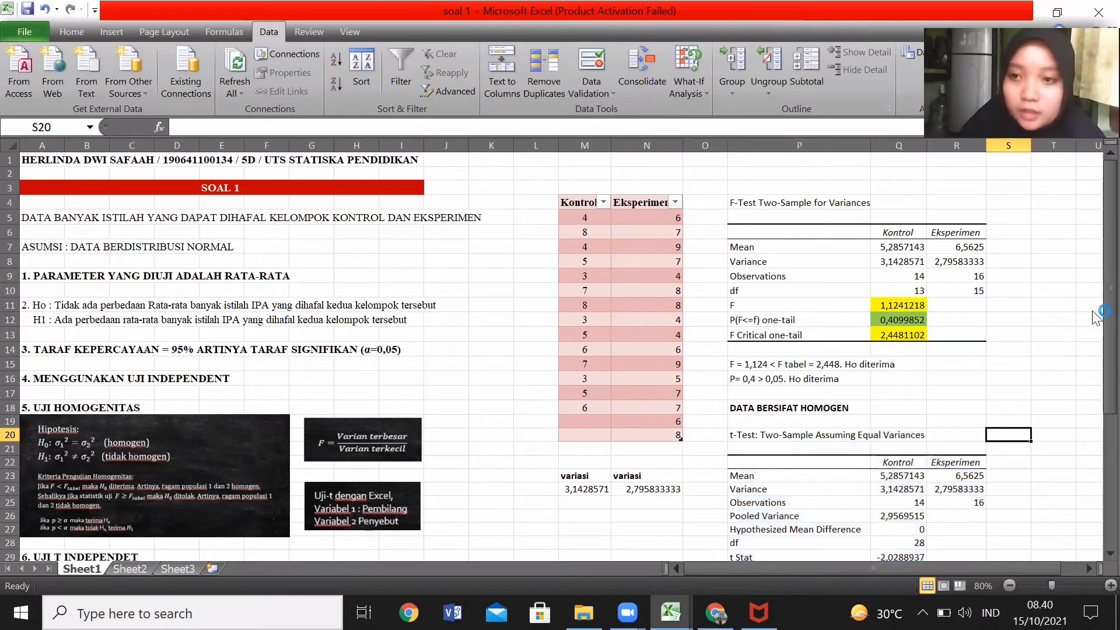
{"action": "left_click_drag", "start_coordinate": [1106, 271], "coordinate": [1104, 354]}
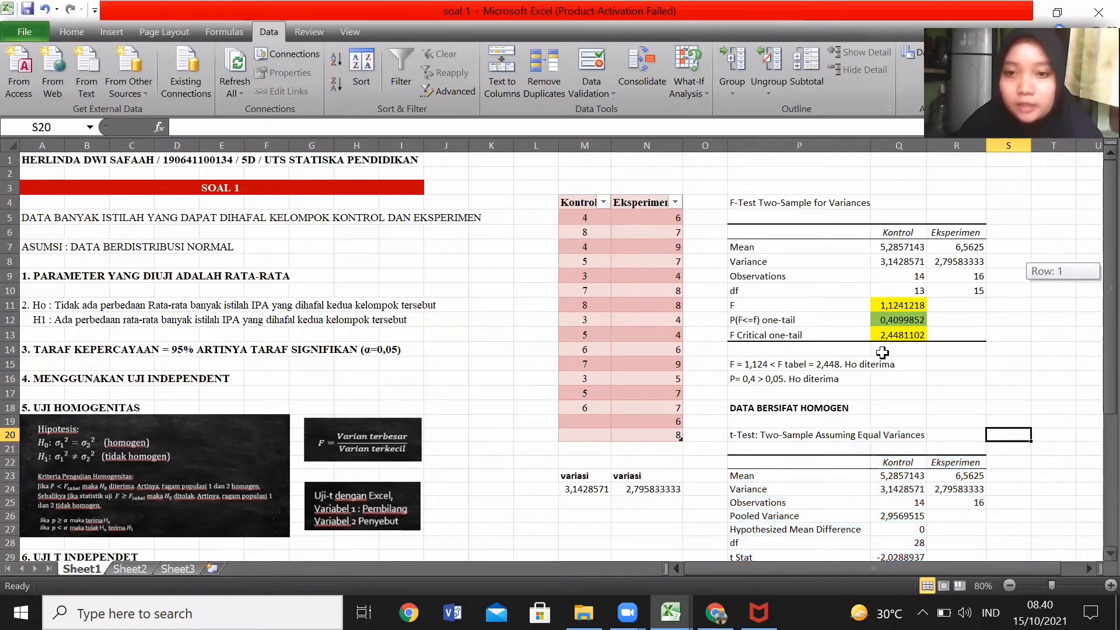
{"action": "scroll", "coordinate": [847, 364], "scroll_direction": "down", "scroll_amount": 3}
{"action": "left_click", "coordinate": [849, 369]}
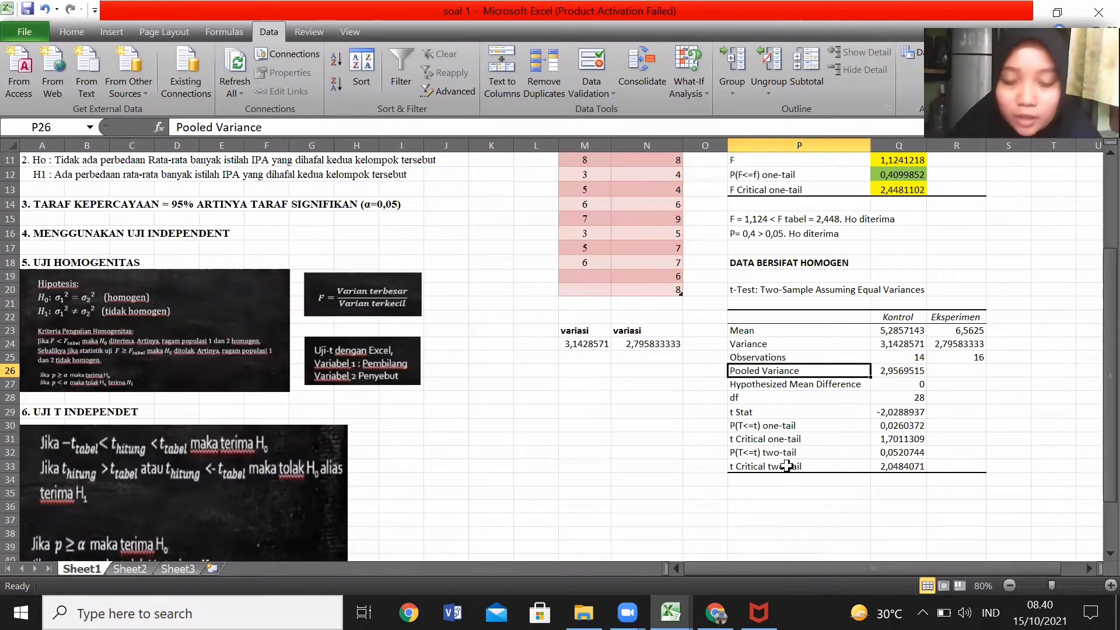
{"action": "key", "text": "ctrl+Down"}
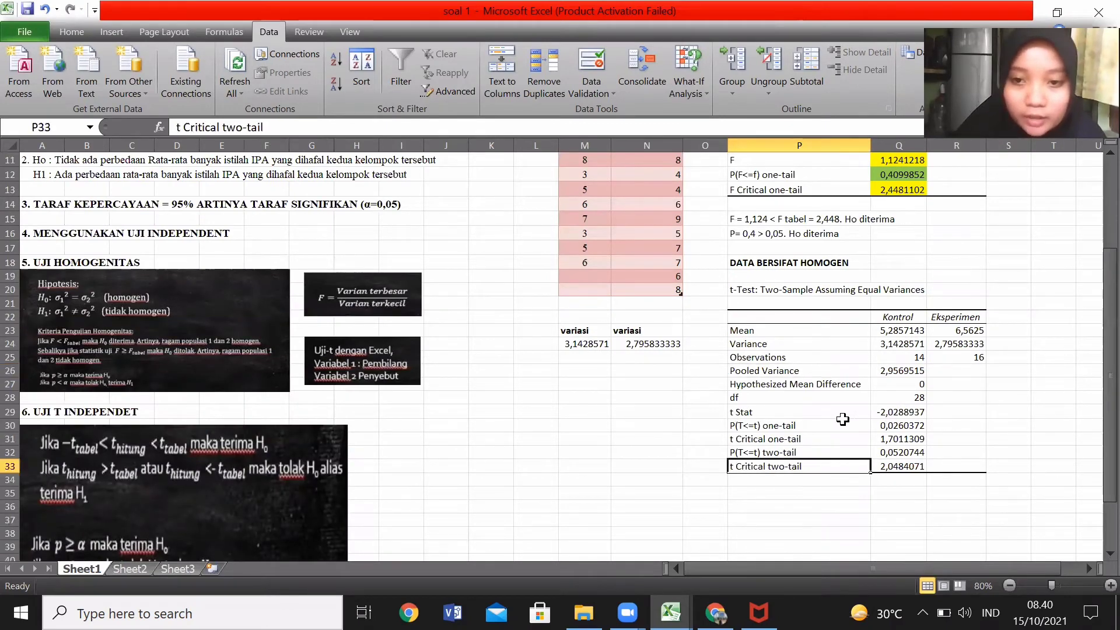
{"action": "key", "text": "Up"}
{"action": "key", "text": "Up"}
{"action": "key", "text": "Up"}
{"action": "key", "text": "Up"}
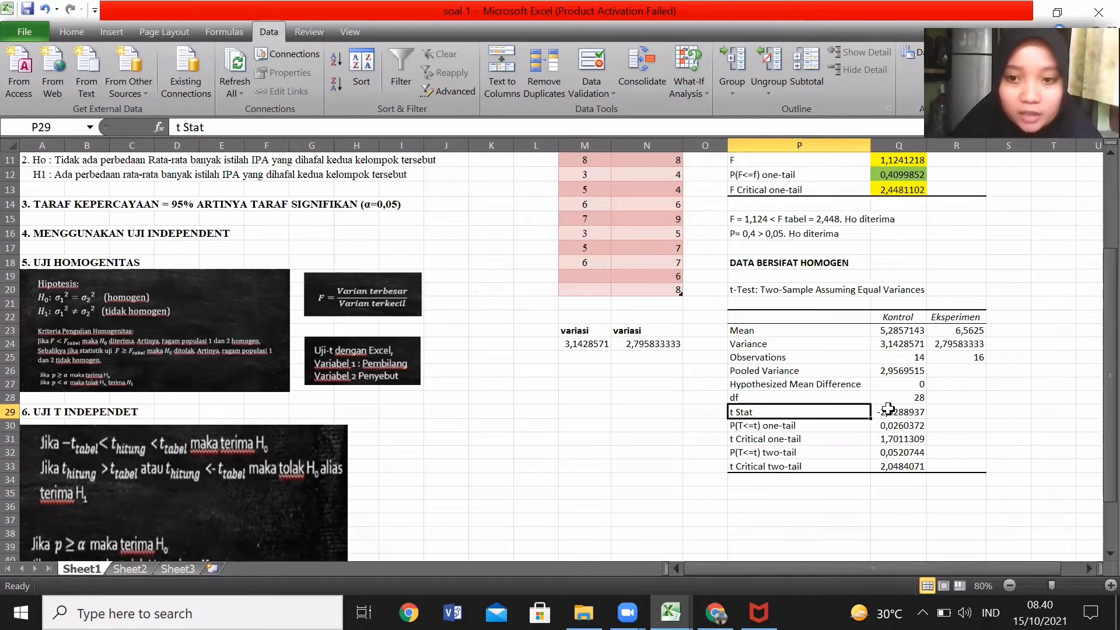
{"action": "left_click", "coordinate": [888, 410]}
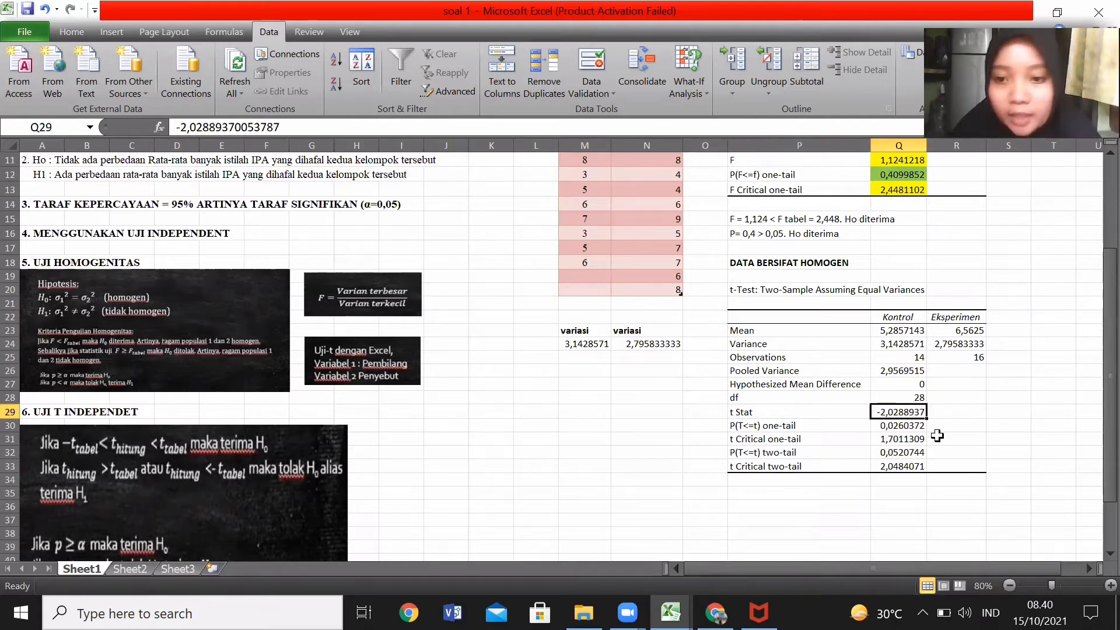
{"action": "left_click", "coordinate": [900, 467]}
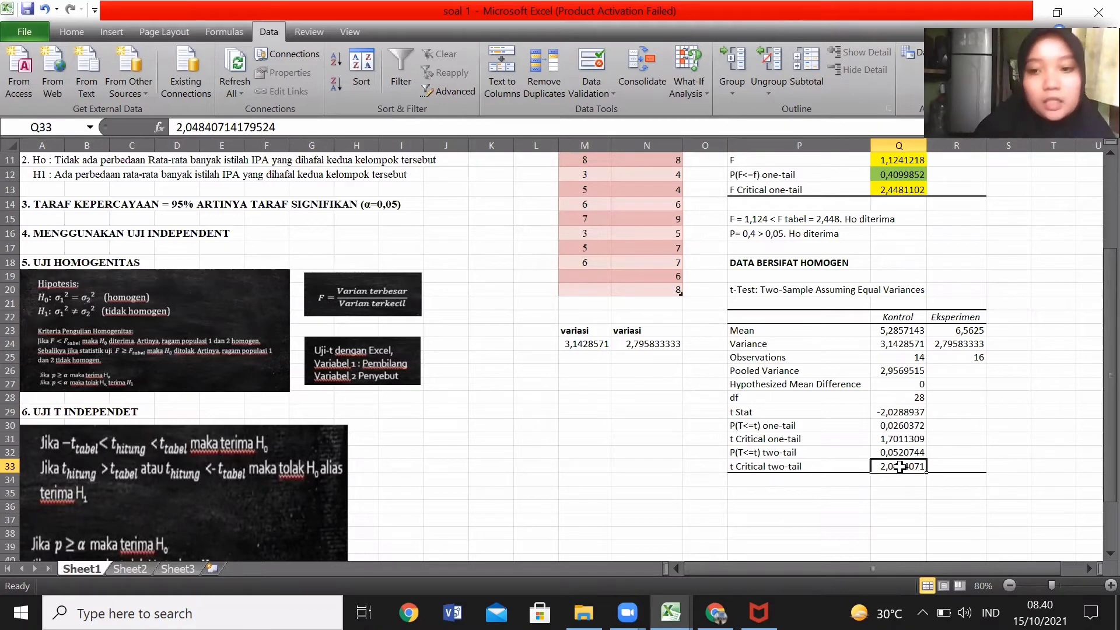
- Highlight the t Stat value in Q29 and the t Critical two-tail value in Q33 with yellow fill
{"action": "left_click", "coordinate": [901, 414]}
{"action": "left_click", "coordinate": [899, 469]}
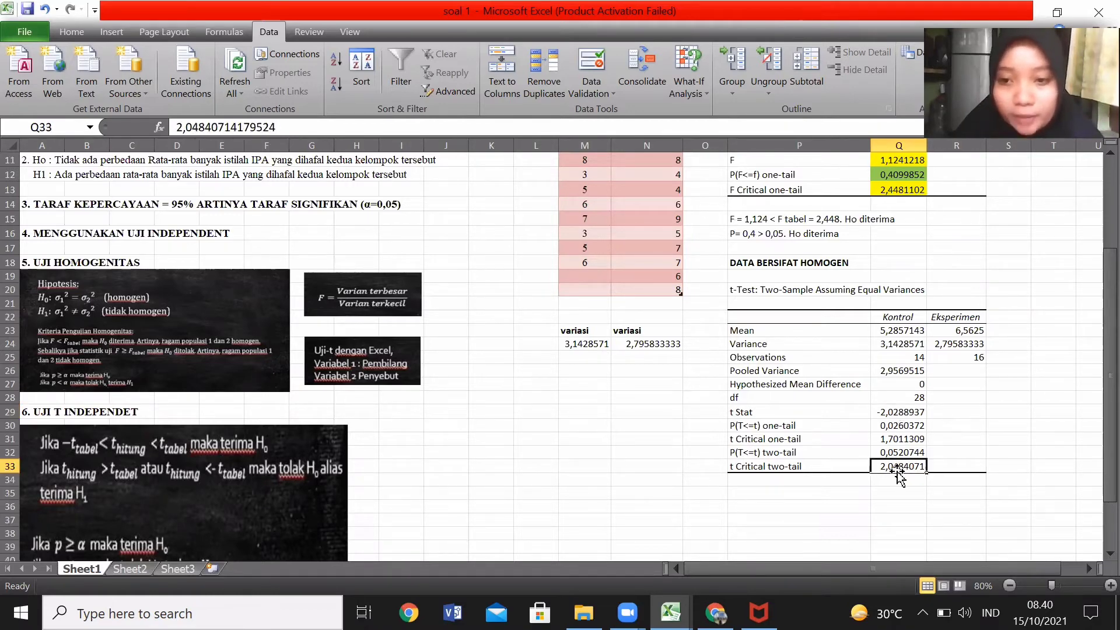
{"action": "left_click", "coordinate": [885, 411]}
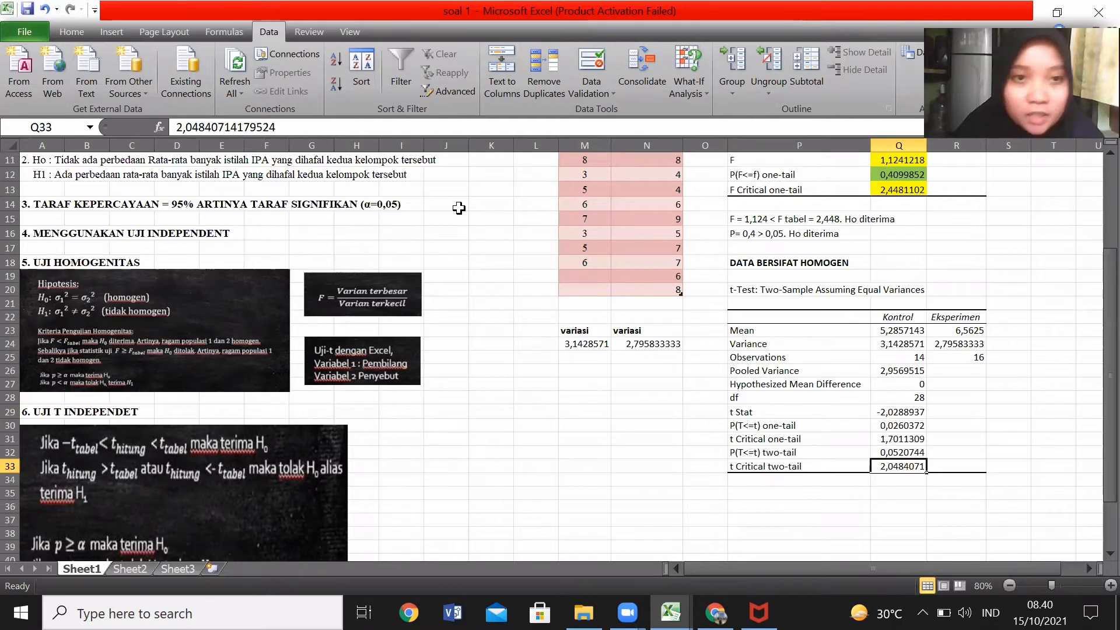
{"action": "left_click", "coordinate": [84, 34]}
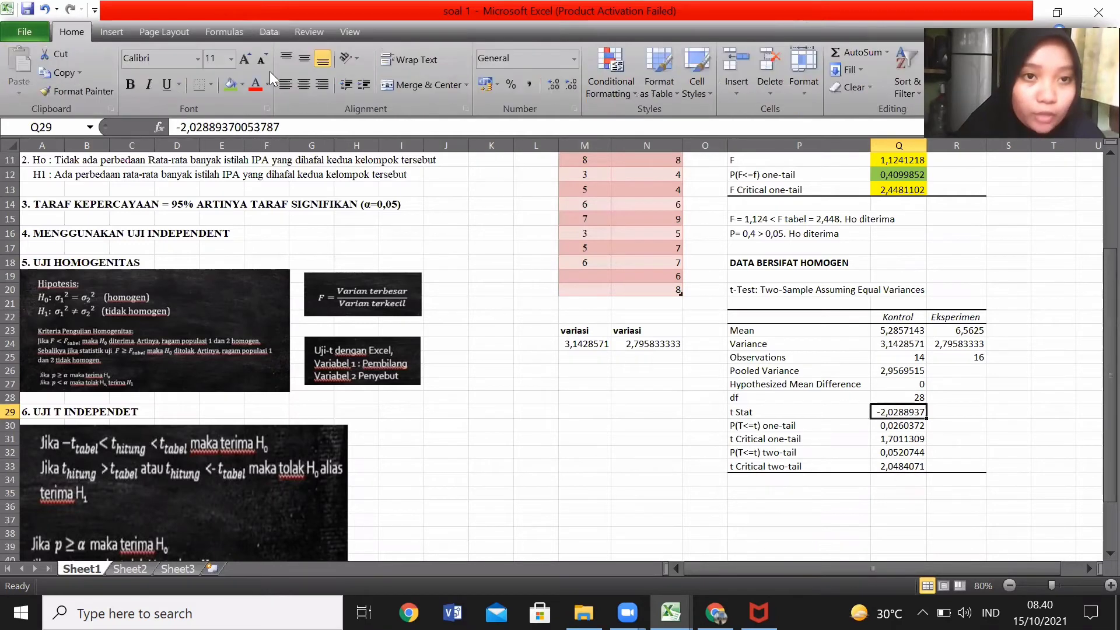
{"action": "left_click", "coordinate": [242, 85]}
{"action": "left_click", "coordinate": [265, 204]}
{"action": "left_click", "coordinate": [265, 204]}
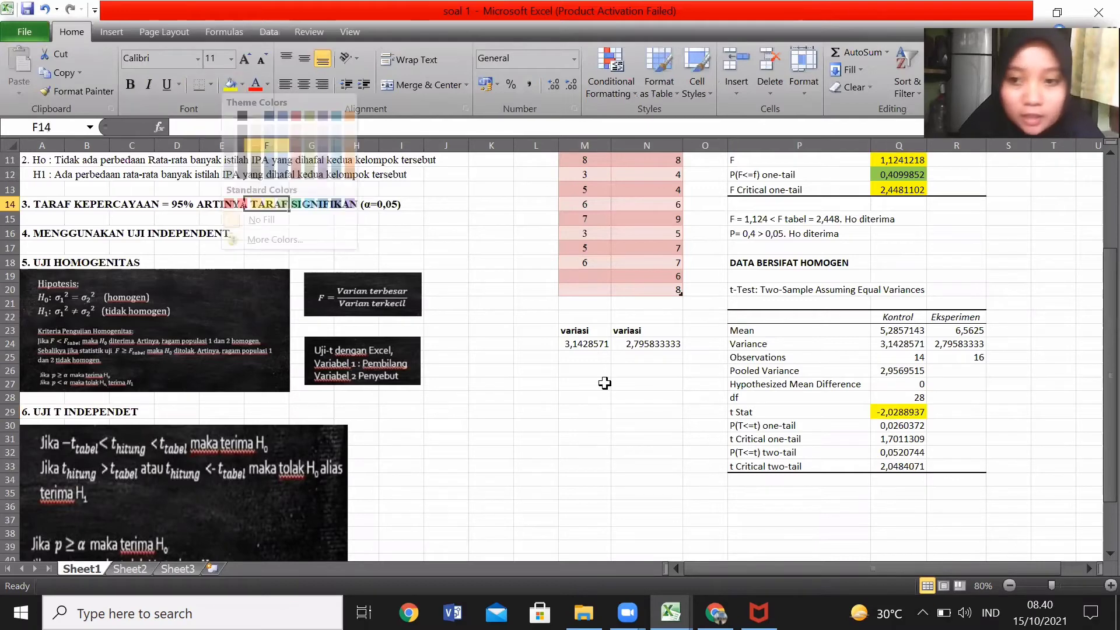
{"action": "left_click", "coordinate": [908, 465]}
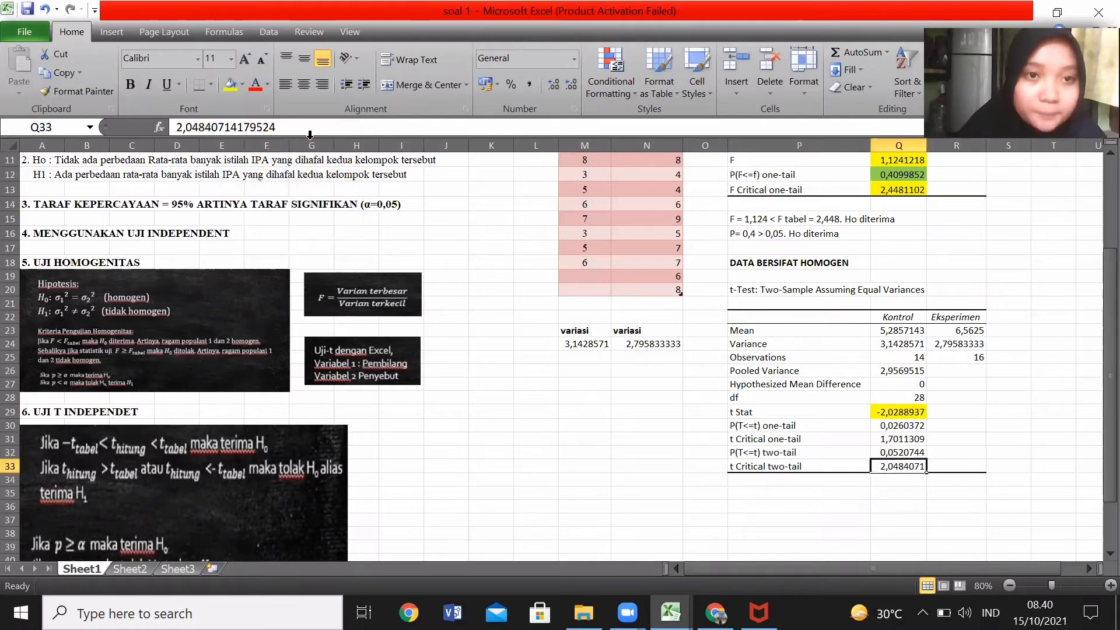
{"action": "left_click", "coordinate": [226, 85]}
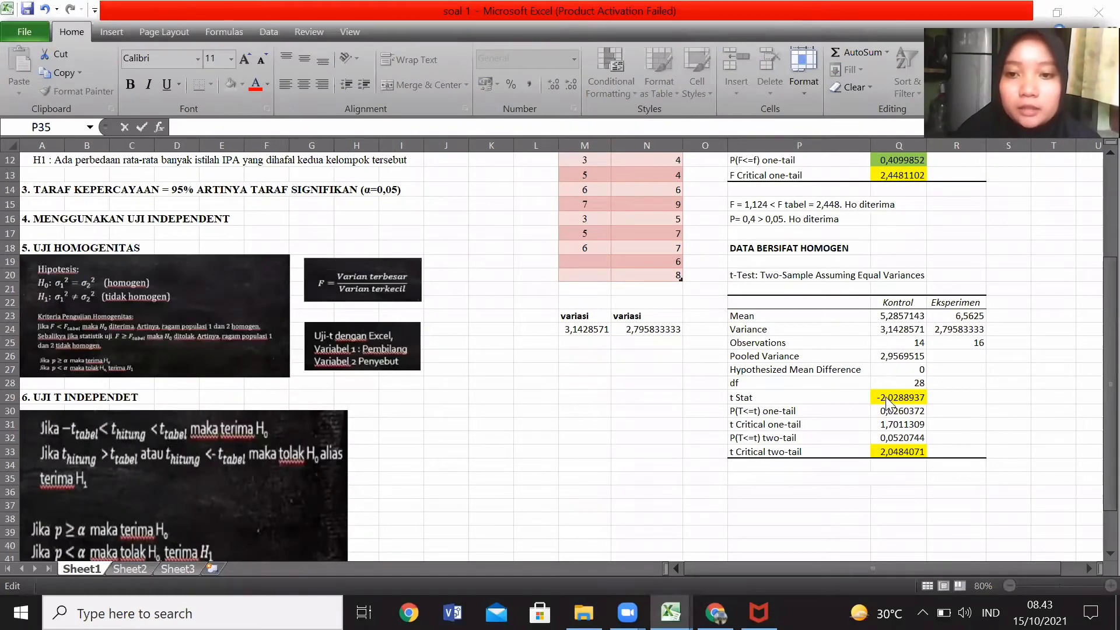
- Compare t Stat with t Critical two-tail and enter "karena -2,048 < -2,028 < 2,048, maka Ho diterima" in P35
{"action": "left_click", "coordinate": [889, 449]}
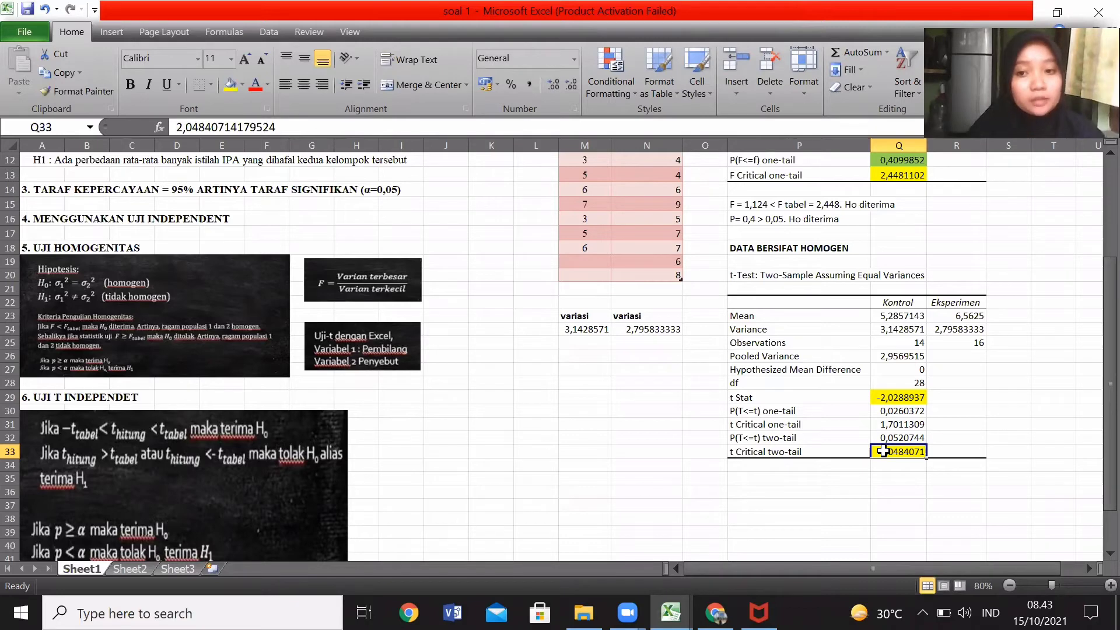
{"action": "left_click", "coordinate": [909, 393]}
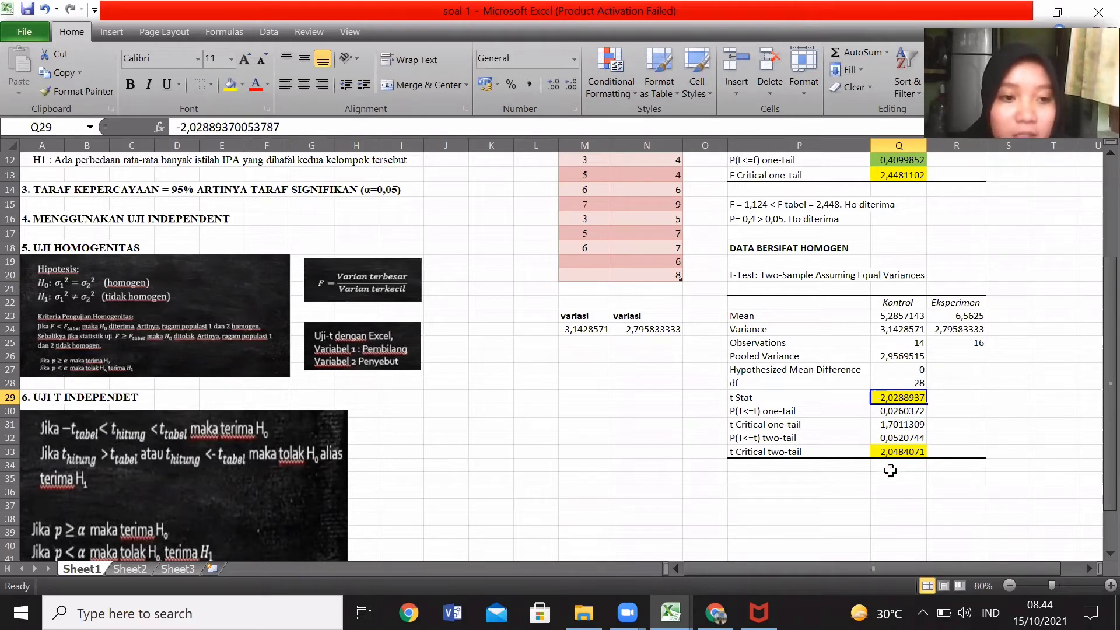
{"action": "left_click", "coordinate": [889, 452]}
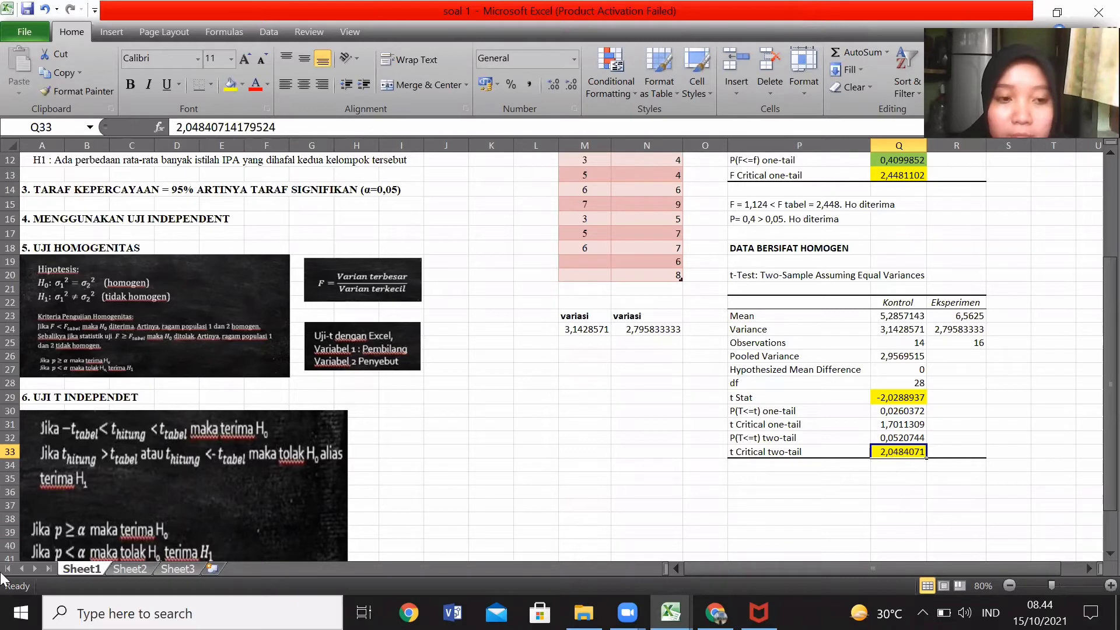
{"action": "left_click", "coordinate": [885, 397]}
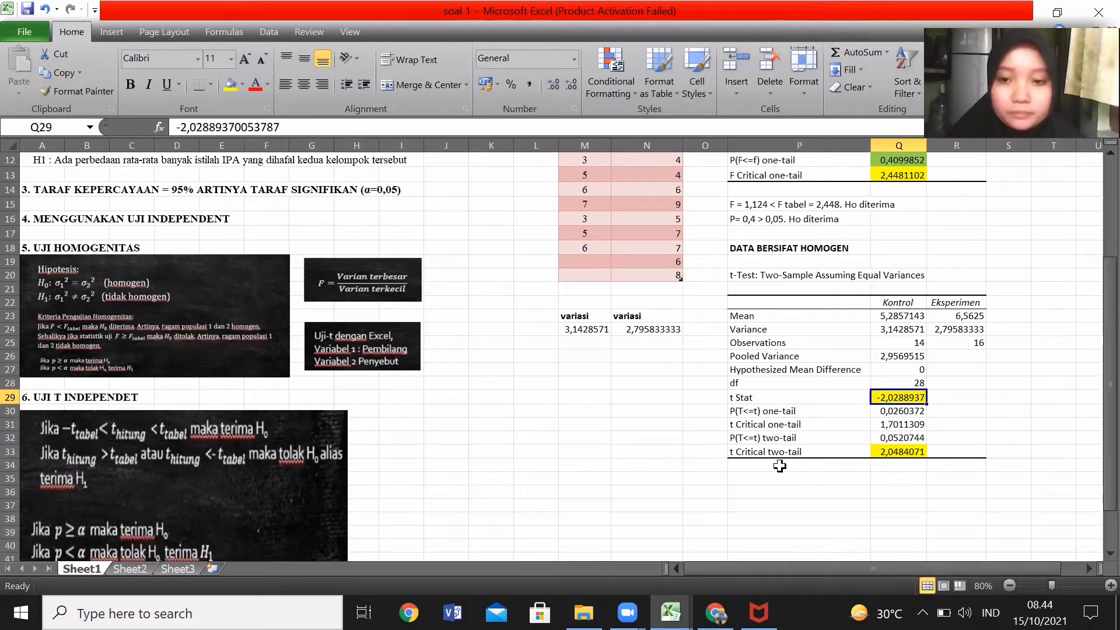
{"action": "left_click", "coordinate": [760, 479]}
{"action": "type", "text": "kr"}
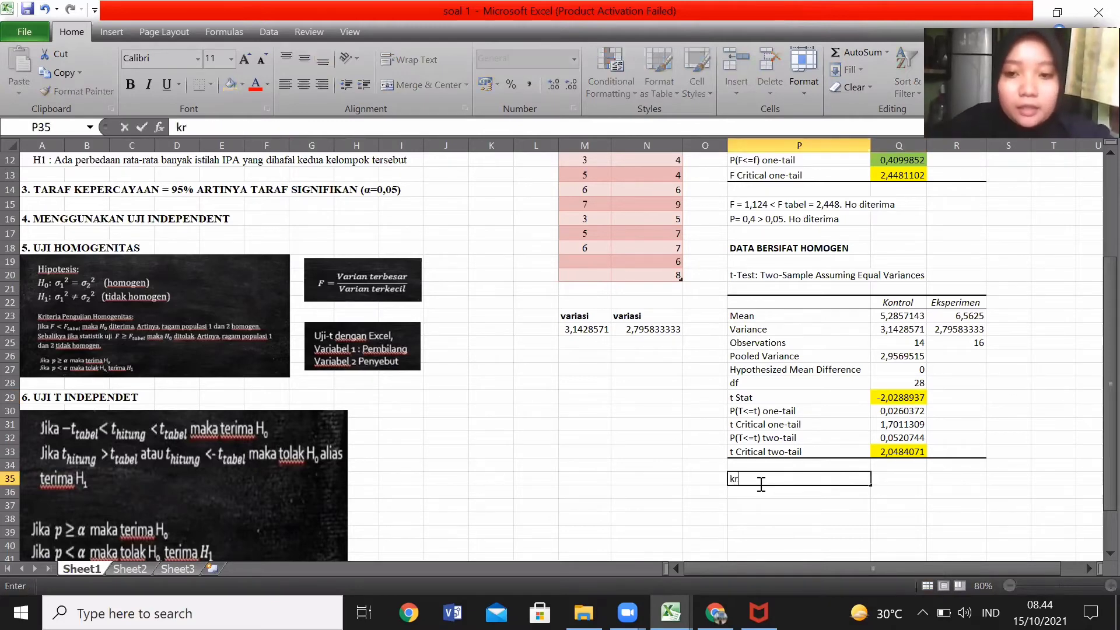
{"action": "type", "text": "re"}
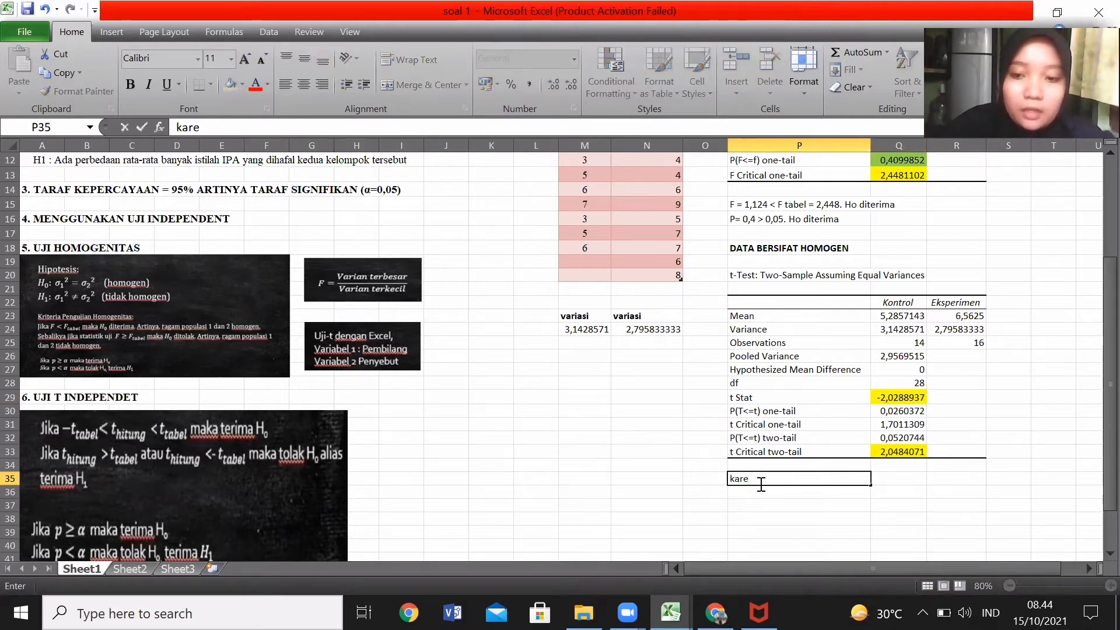
{"action": "type", "text": "na"}
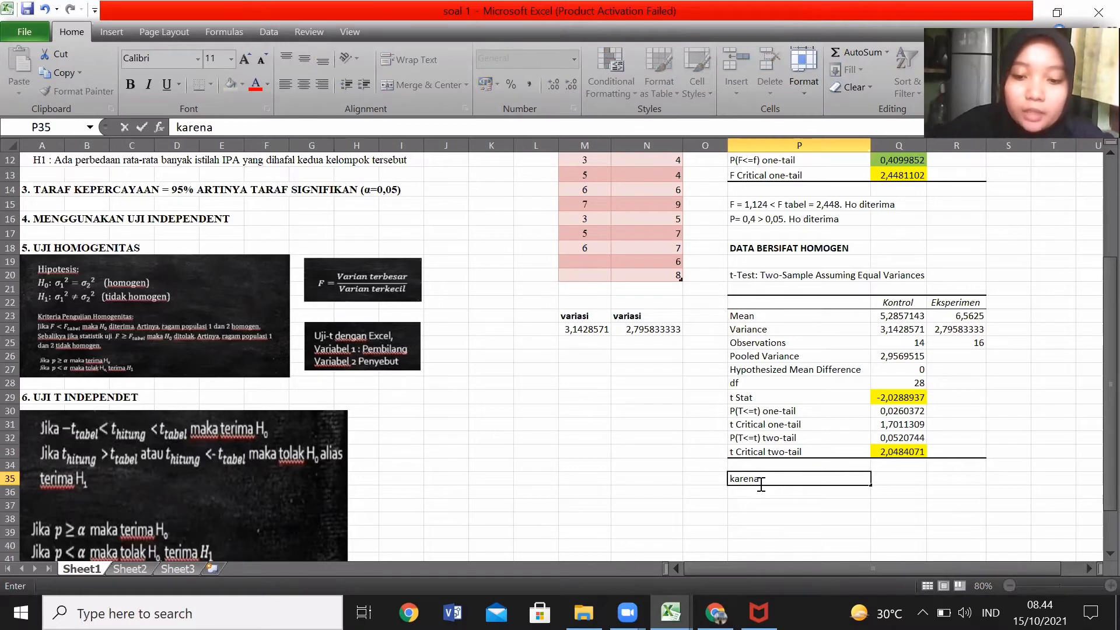
{"action": "type", "text": " -2,"}
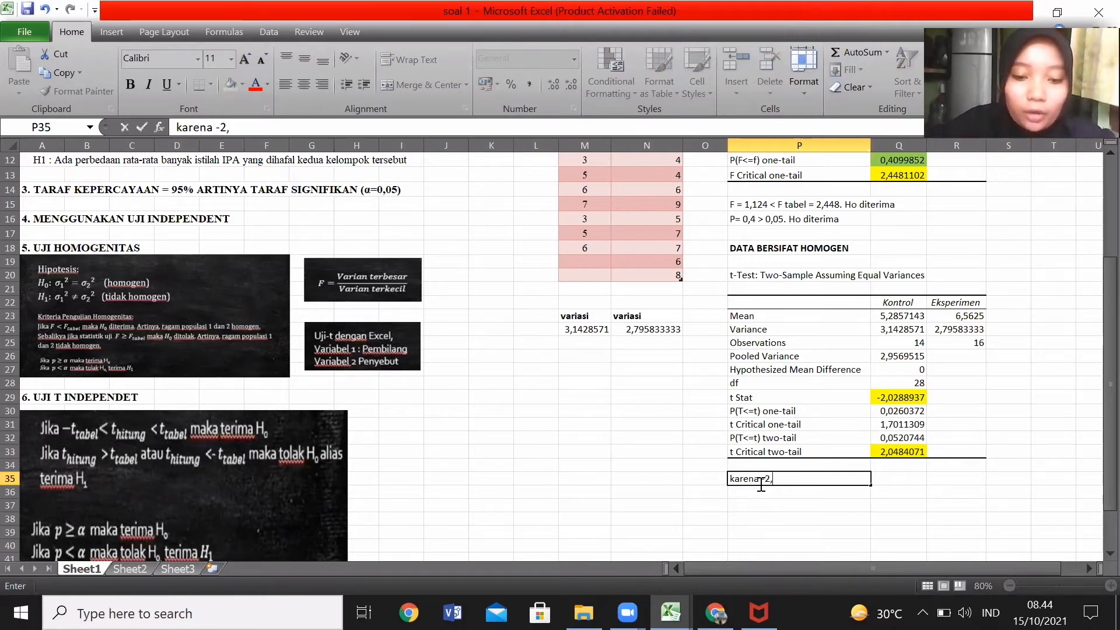
{"action": "type", "text": "048 < -"}
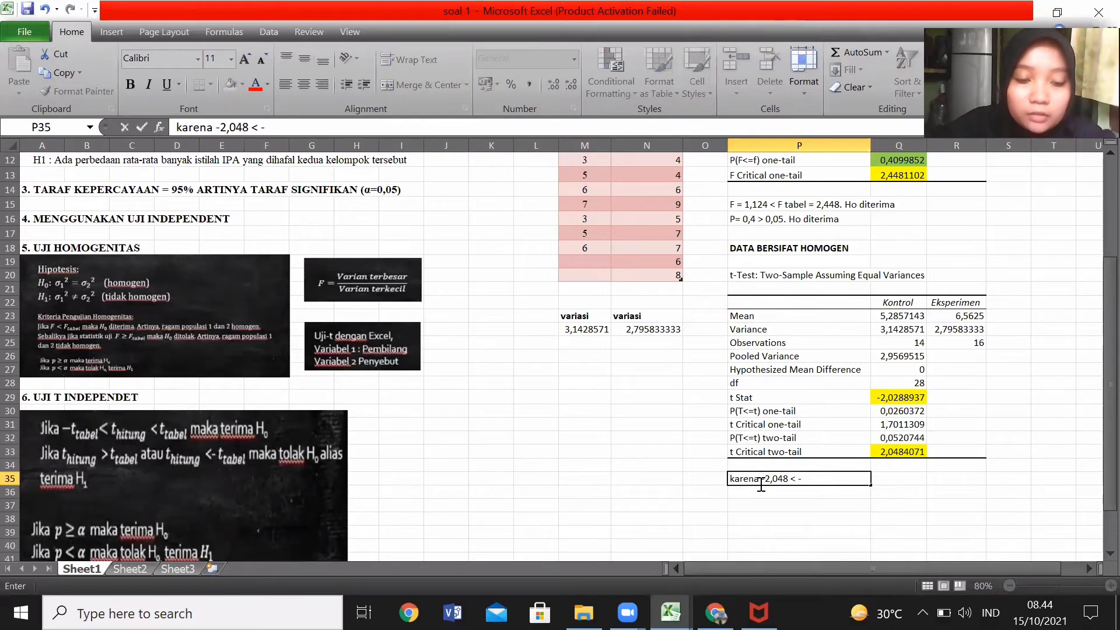
{"action": "type", "text": "2"}
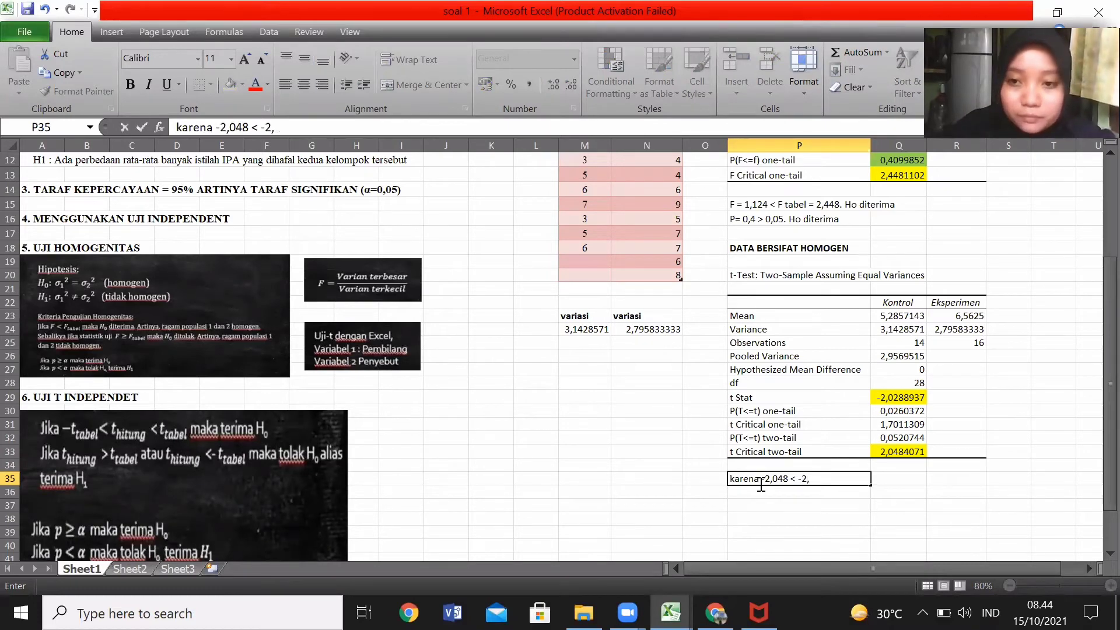
{"action": "type", "text": ",028"}
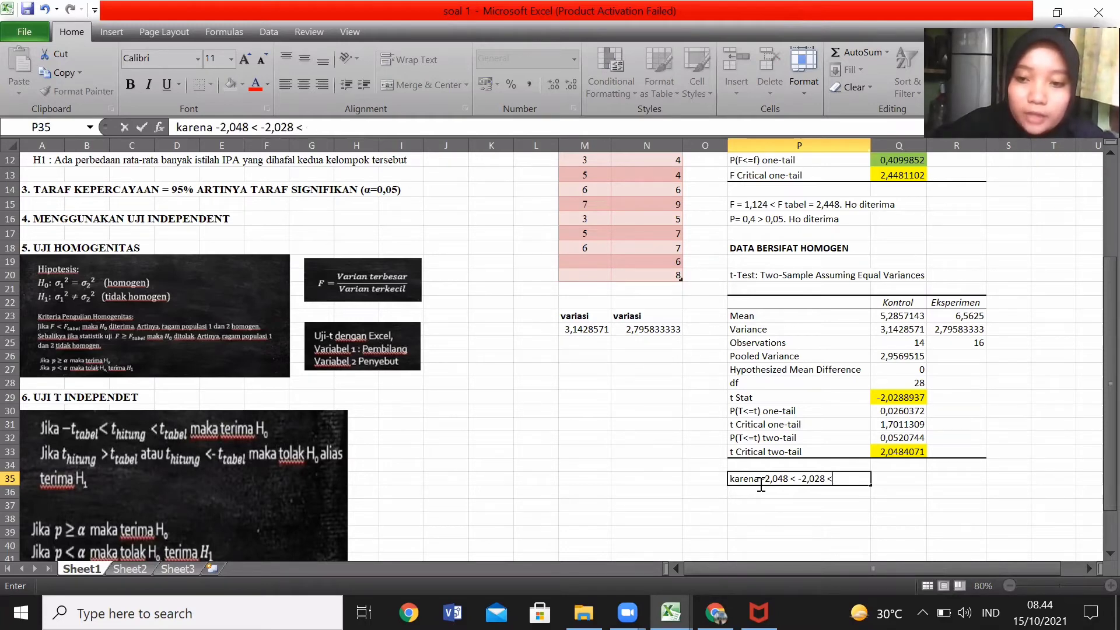
{"action": "type", "text": "< 2,0"}
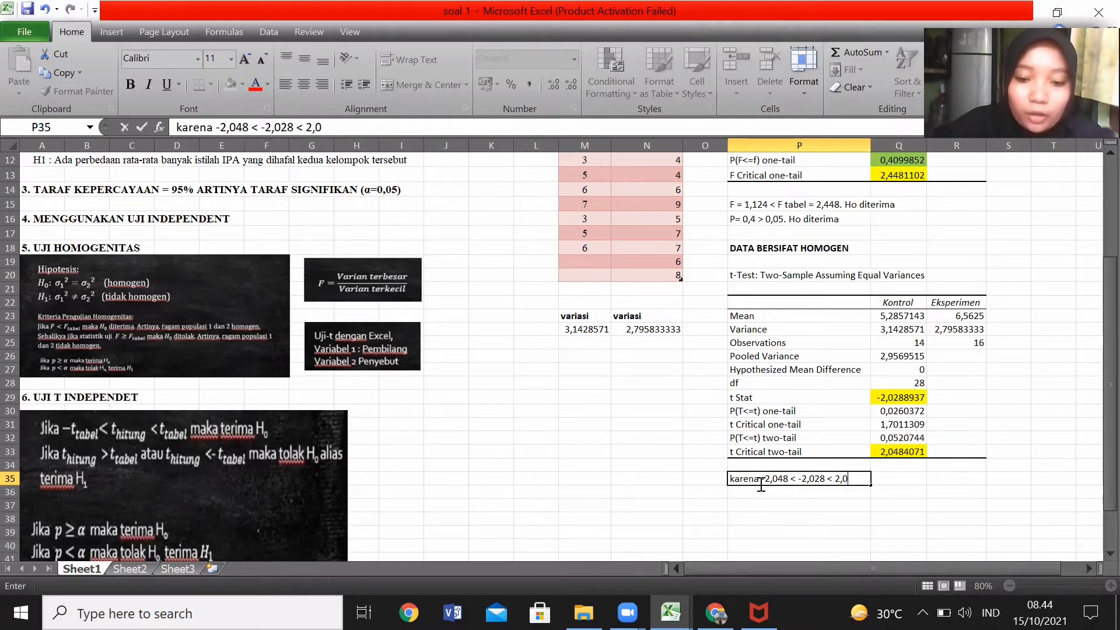
{"action": "type", "text": "48"}
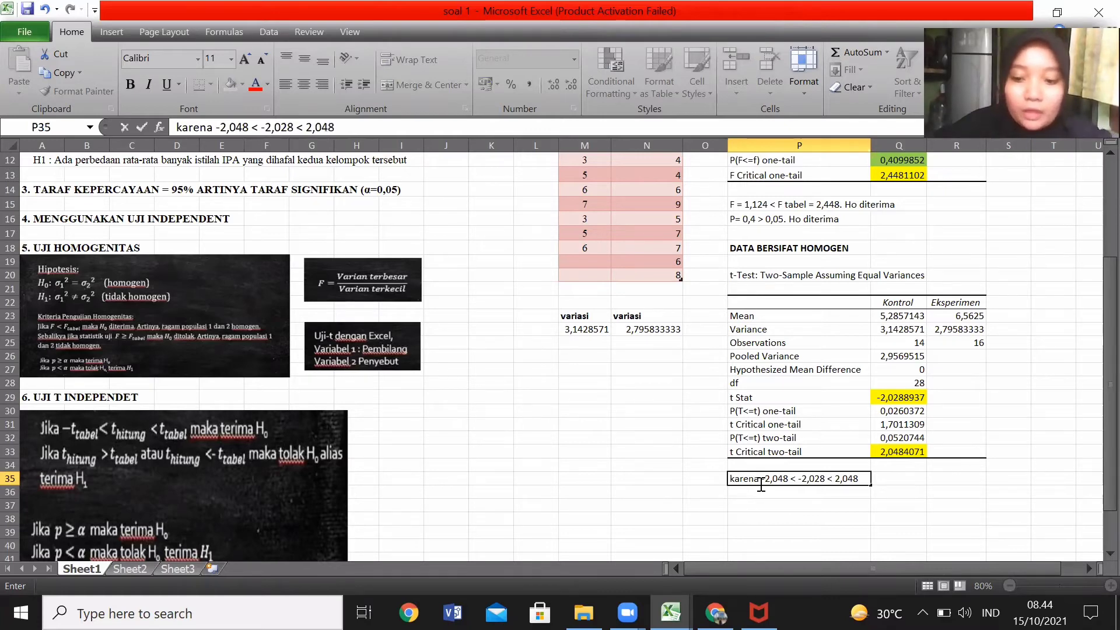
{"action": "type", "text": ", maka H"}
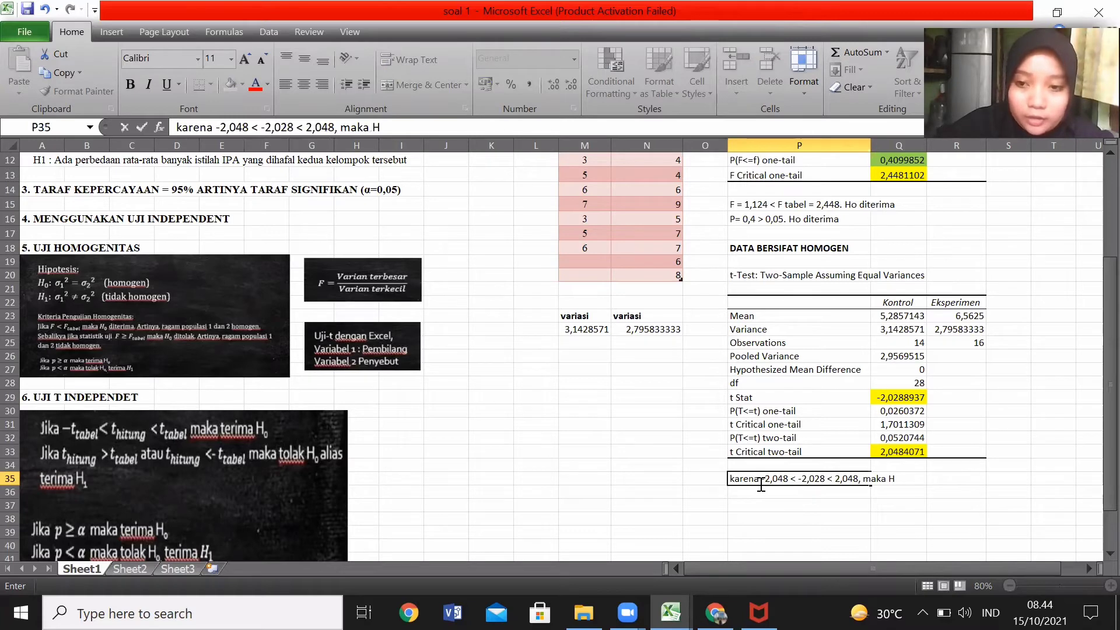
{"action": "type", "text": "o diterima"}
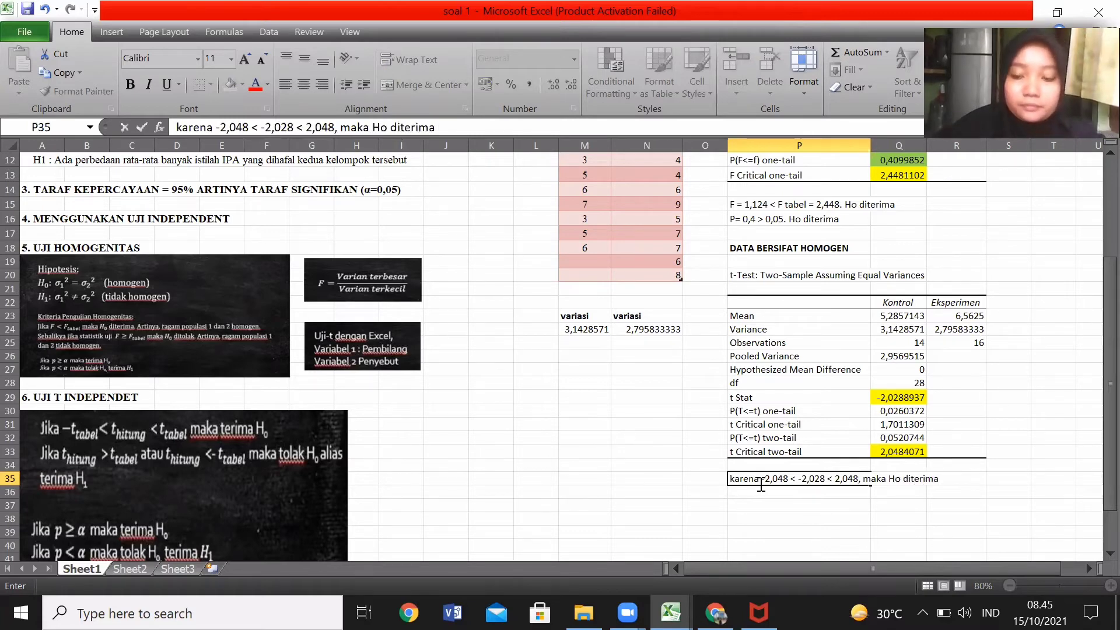
{"action": "key", "text": "Return"}
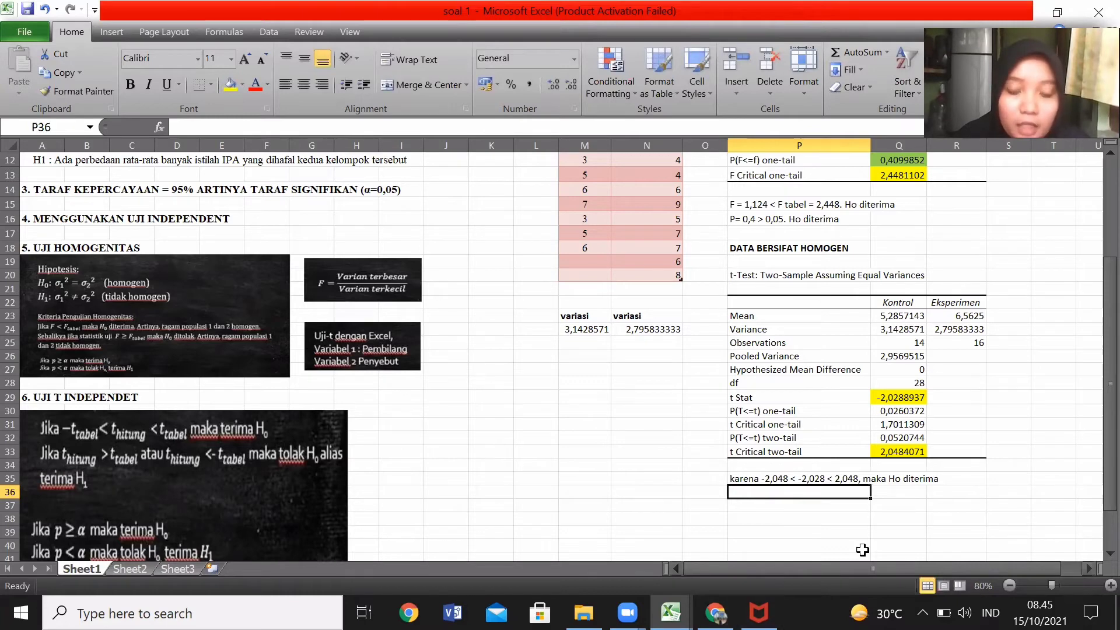
- Compare the P(T<=t) two-tail value with the P criteria and enter "P = 0,05 = 0,05. jadi Ho diterima" in P36
{"action": "left_click", "coordinate": [855, 438]}
{"action": "left_click", "coordinate": [886, 437]}
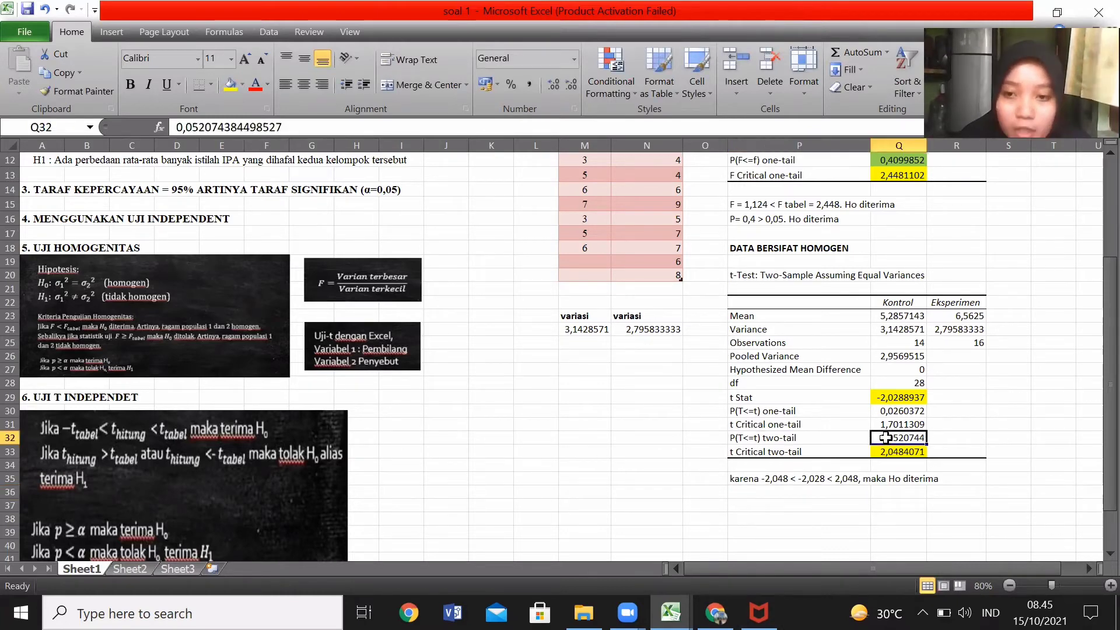
{"action": "left_click_drag", "start_coordinate": [1108, 318], "coordinate": [1095, 326]}
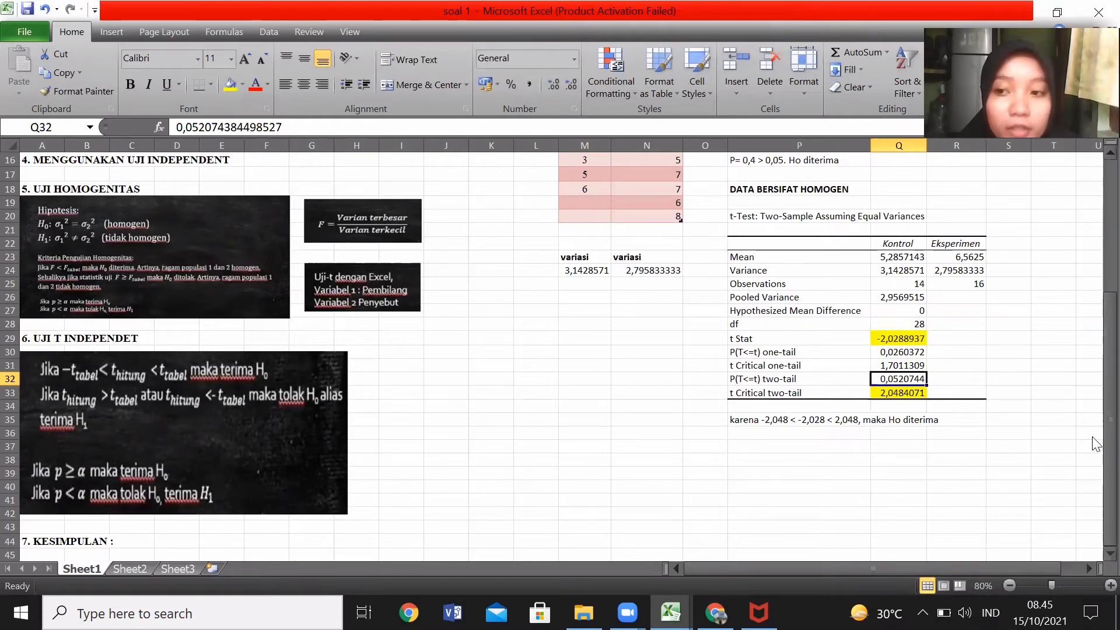
{"action": "left_click_drag", "start_coordinate": [1109, 444], "coordinate": [1095, 445]}
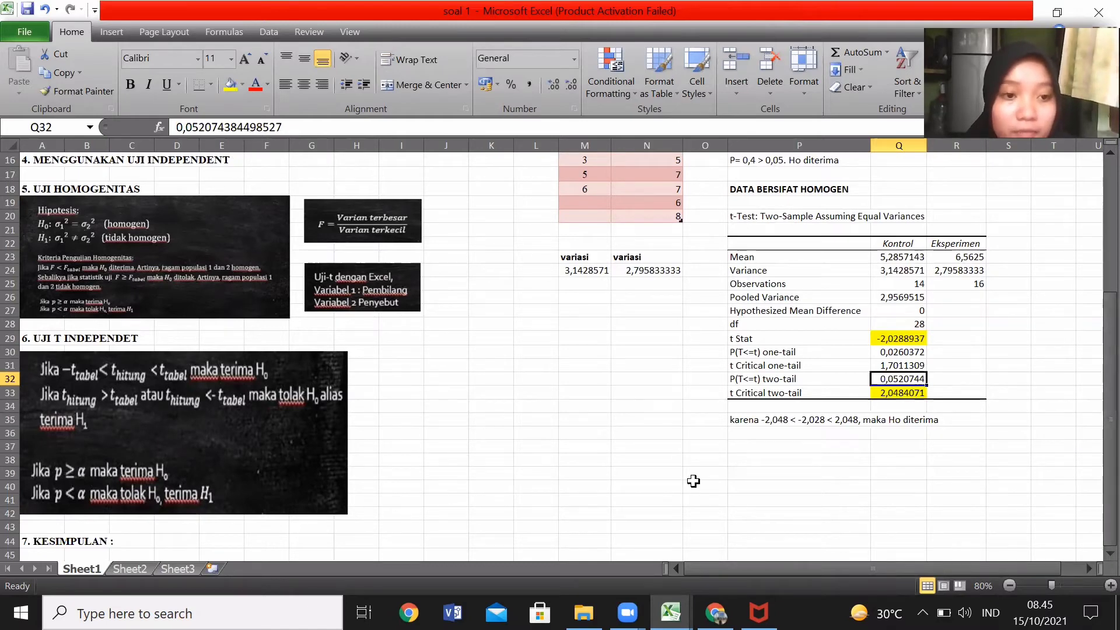
{"action": "left_click_drag", "start_coordinate": [1100, 331], "coordinate": [1096, 404]}
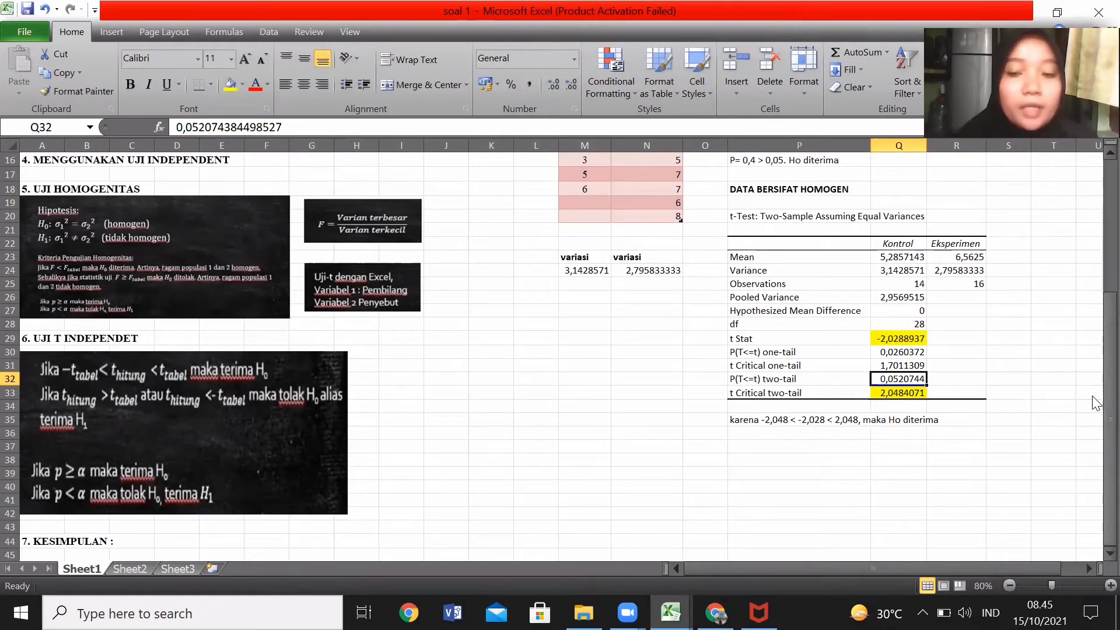
{"action": "left_click", "coordinate": [739, 431]}
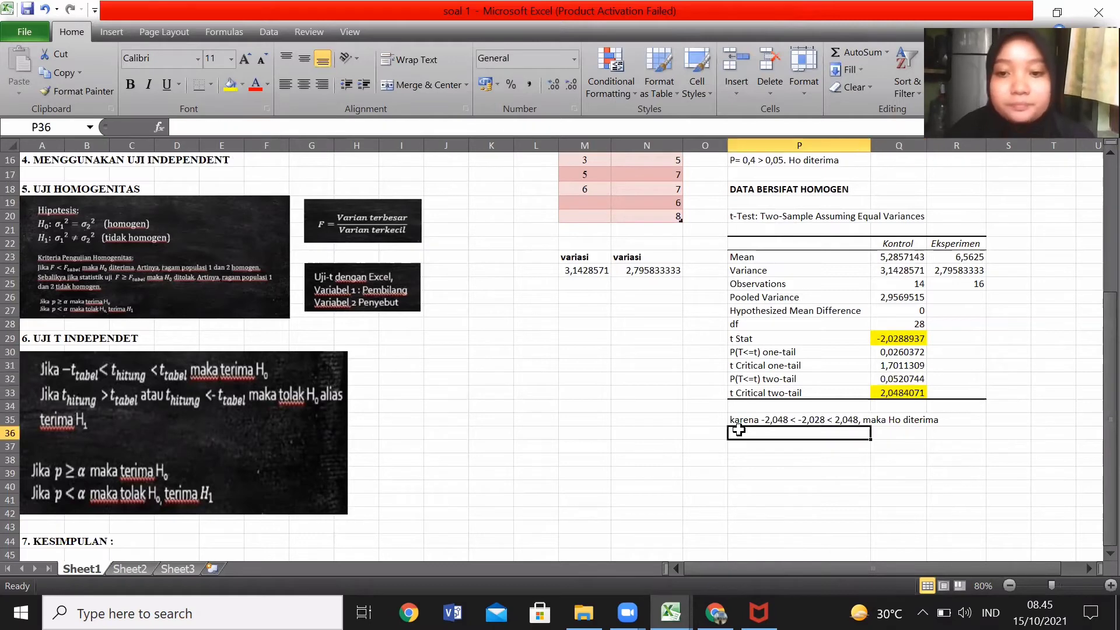
{"action": "type", "text": "p"}
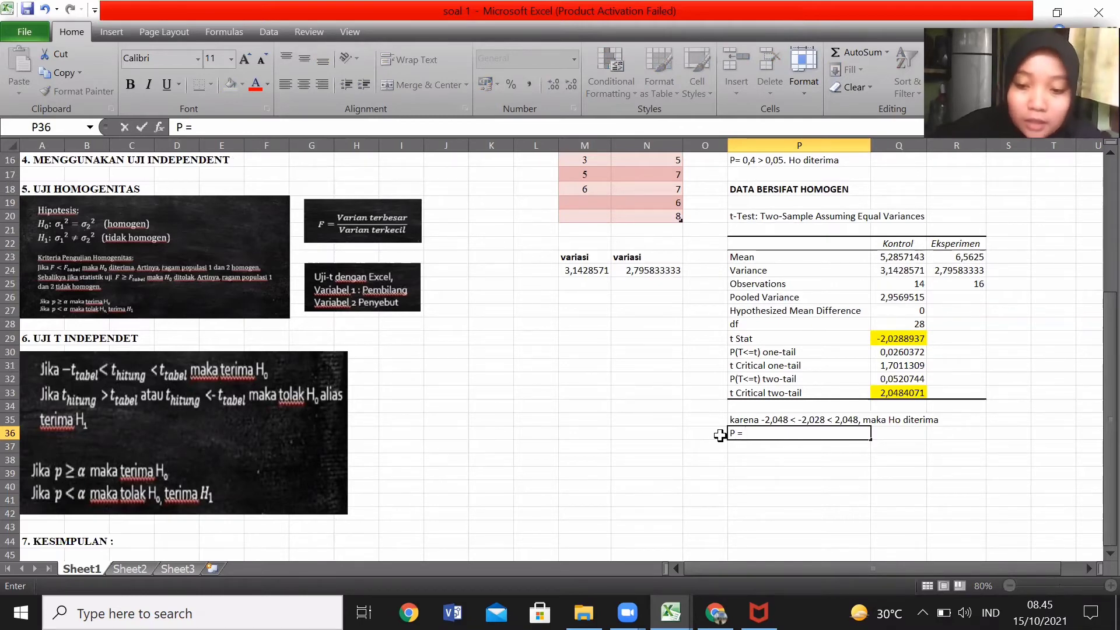
{"action": "type", "text": ",05"}
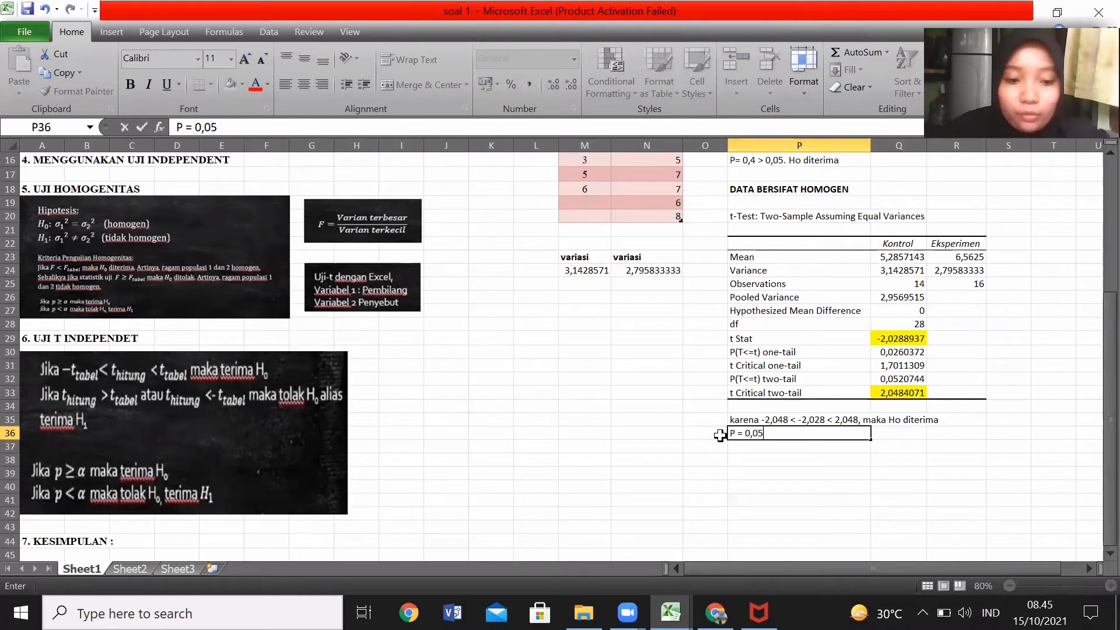
{"action": "type", "text": "2"}
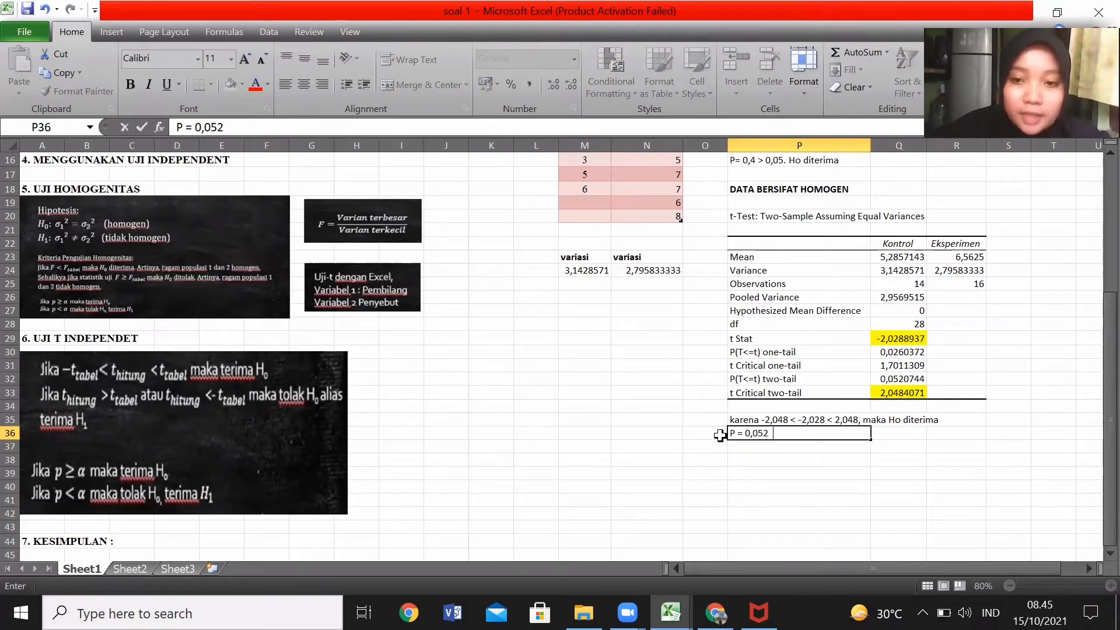
{"action": "key", "text": "BackSpace"}
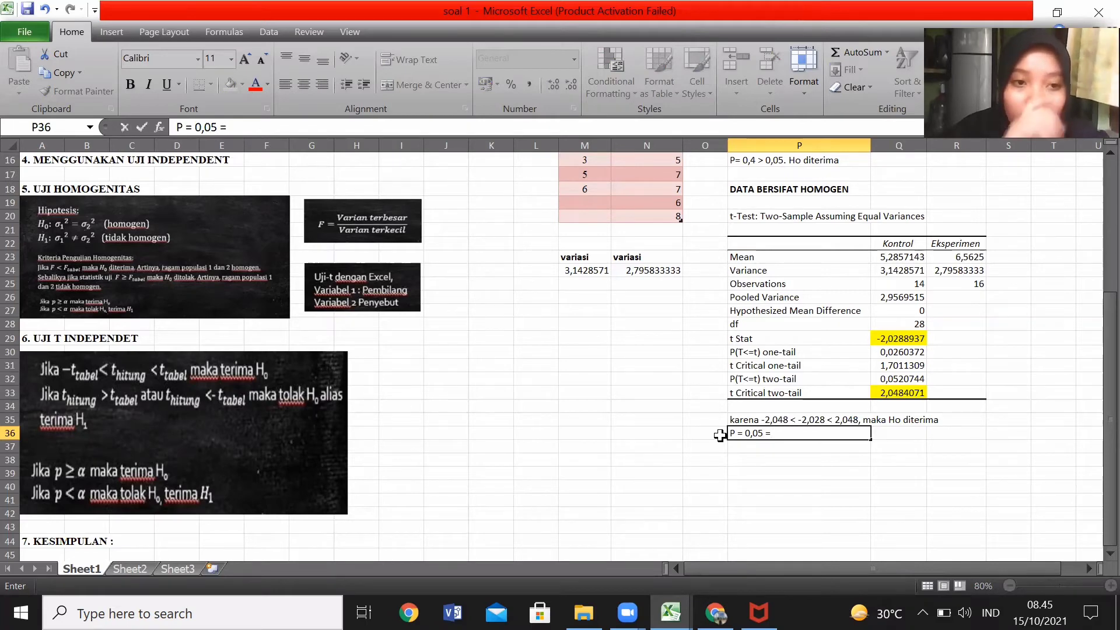
{"action": "type", "text": "= -,5"}
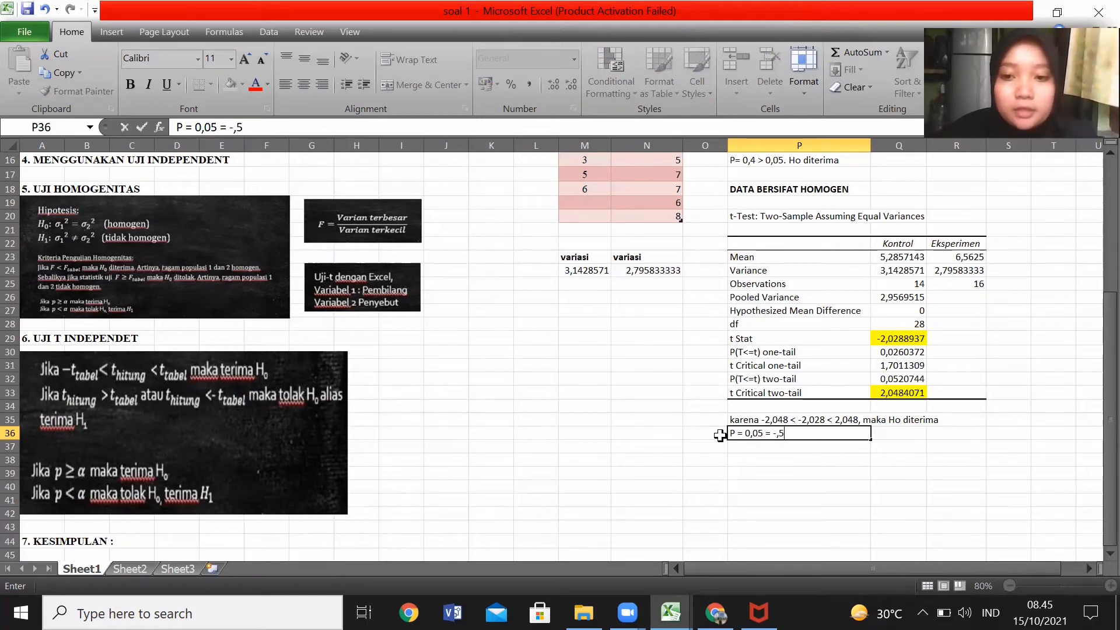
{"action": "key", "text": "BackSpace"}
{"action": "key", "text": "BackSpace"}
{"action": "key", "text": "BackSpace"}
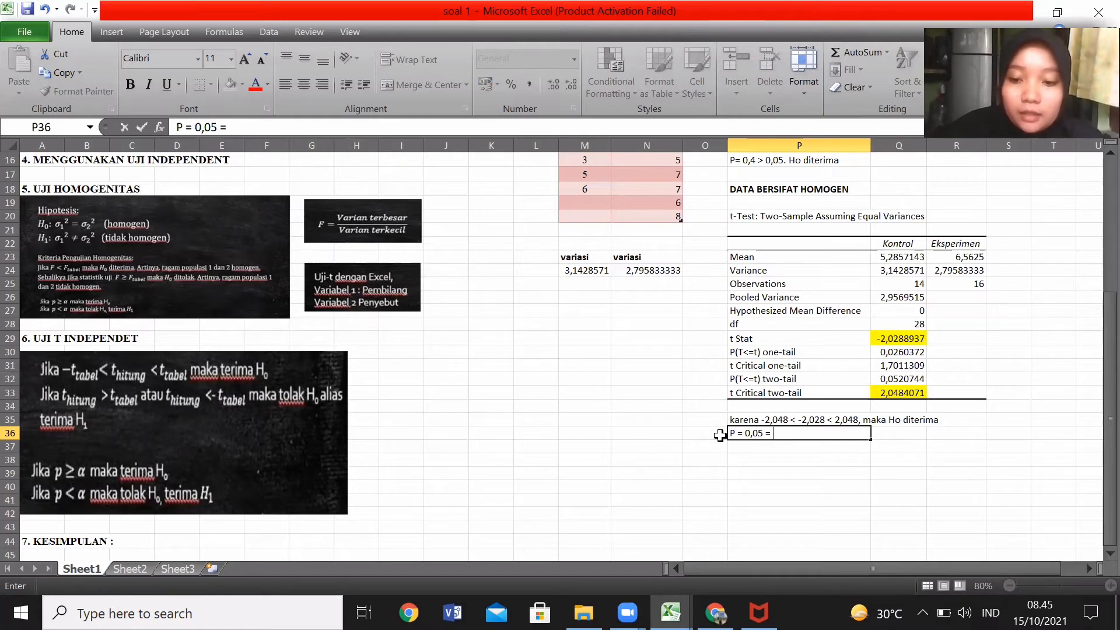
{"action": "type", "text": "0,0"}
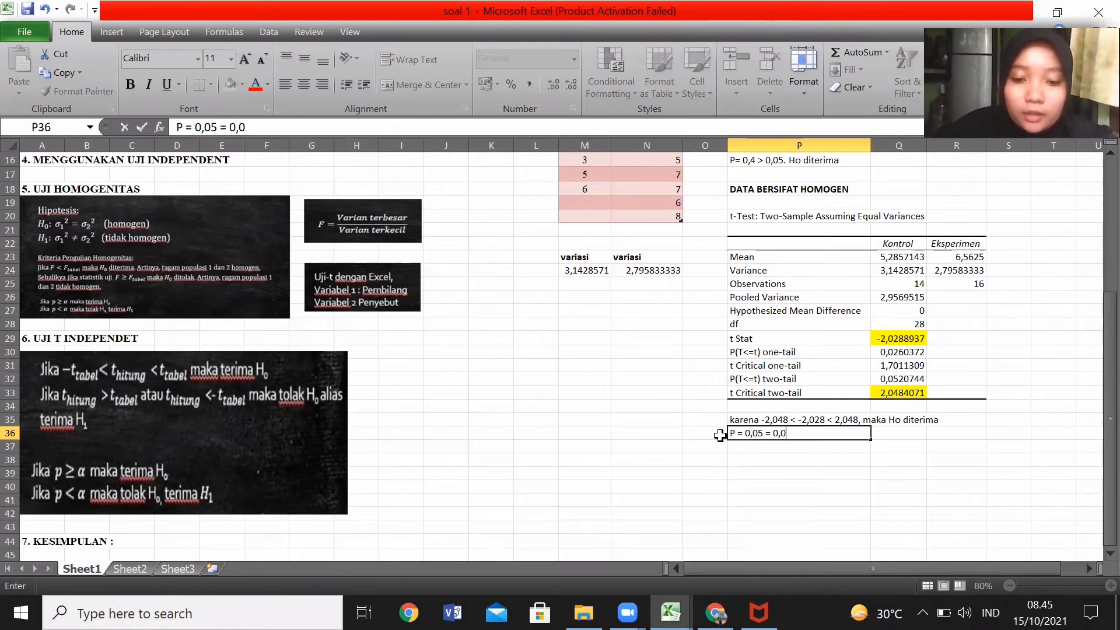
{"action": "type", "text": "5"}
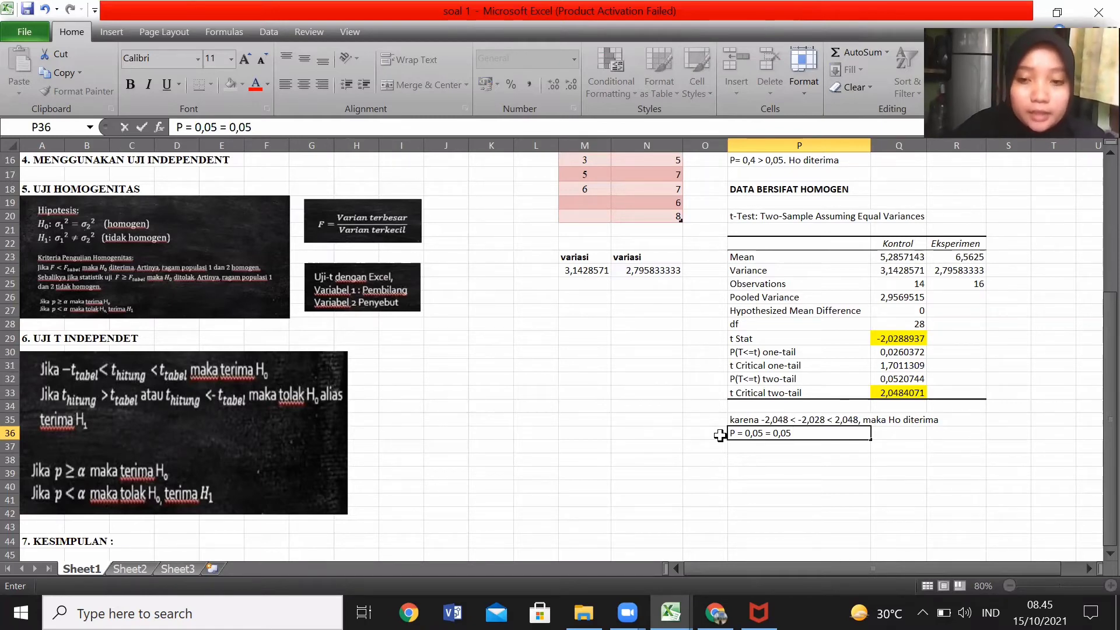
{"action": "type", "text": ". ja"}
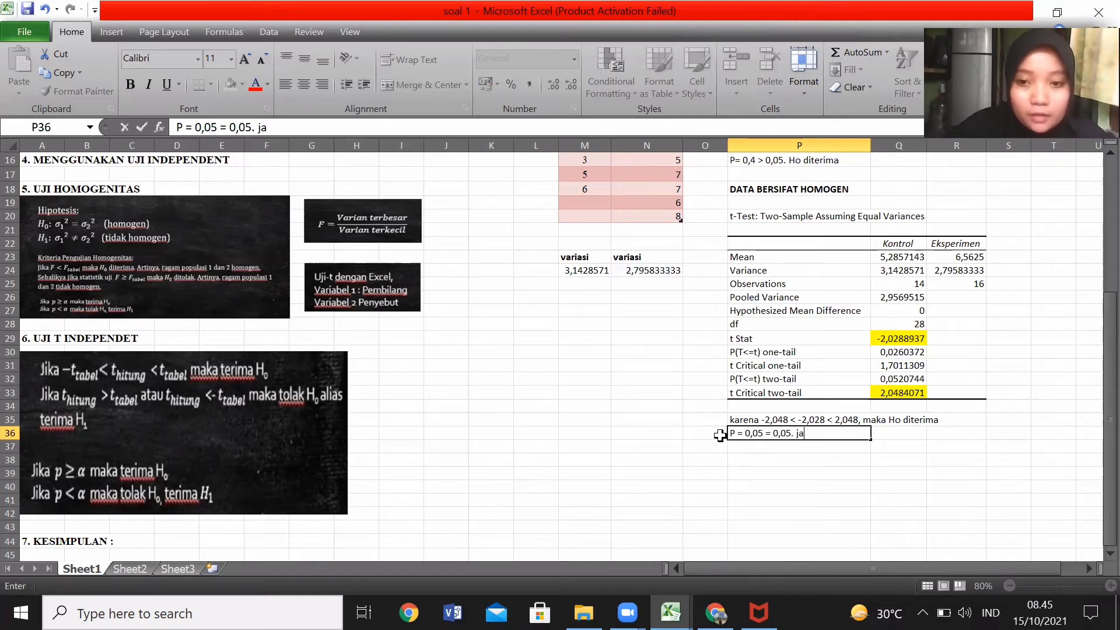
{"action": "type", "text": "di Ho"}
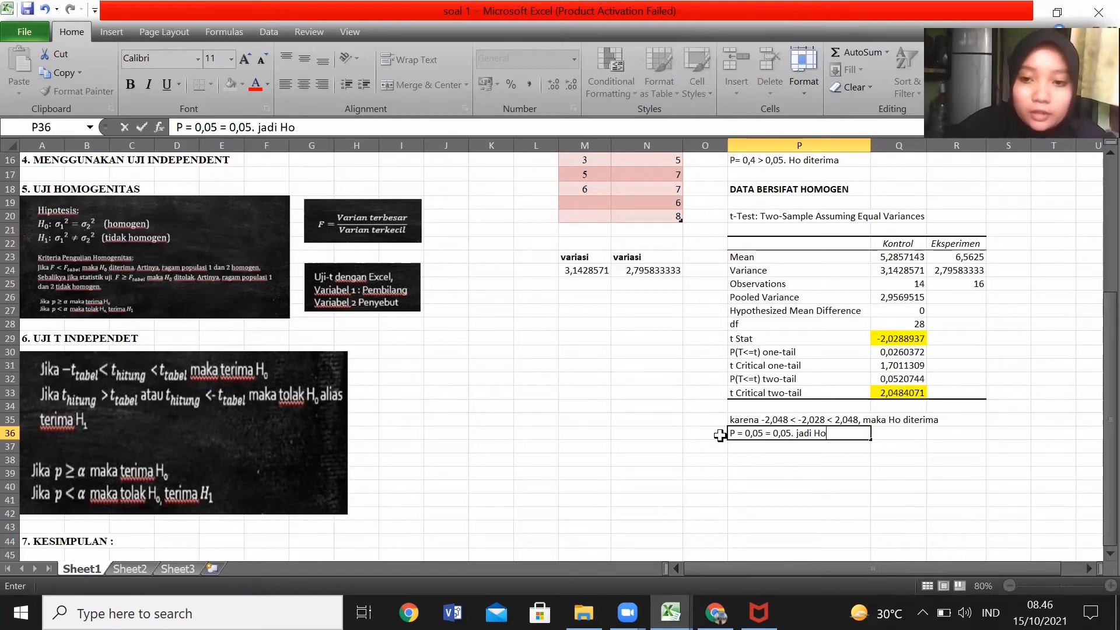
{"action": "type", "text": " diterima"}
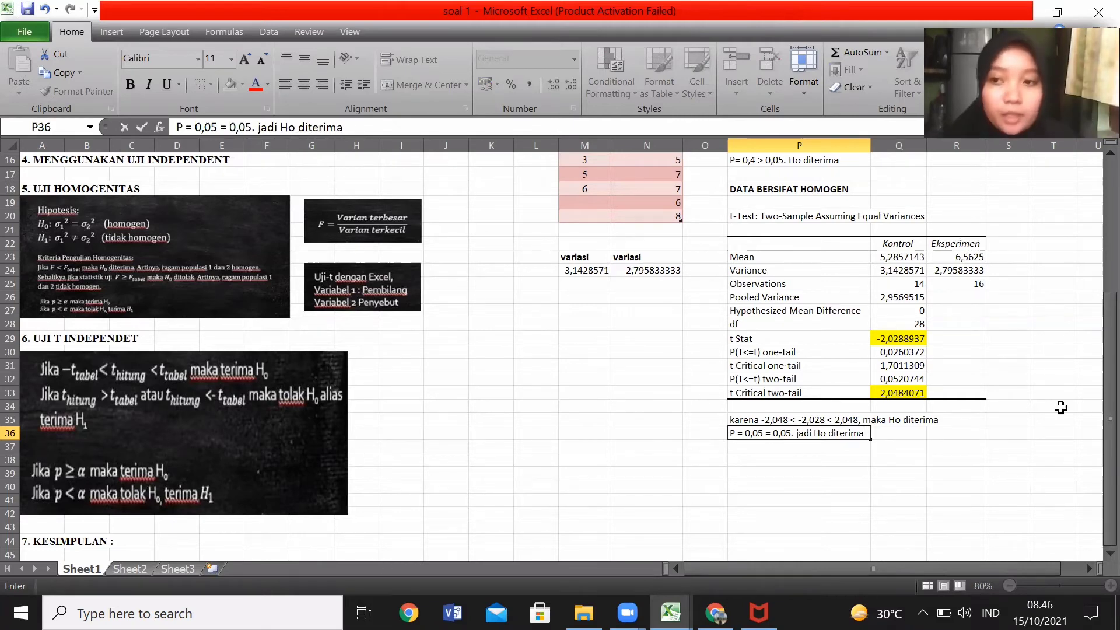
{"action": "left_click", "coordinate": [1106, 358]}
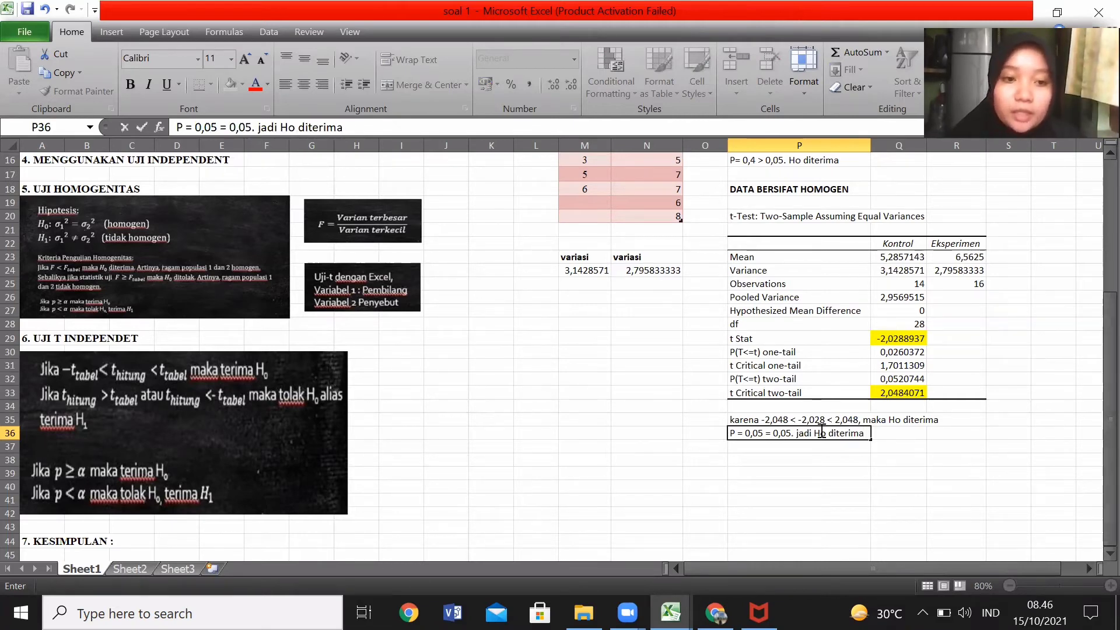
{"action": "left_click", "coordinate": [47, 542]}
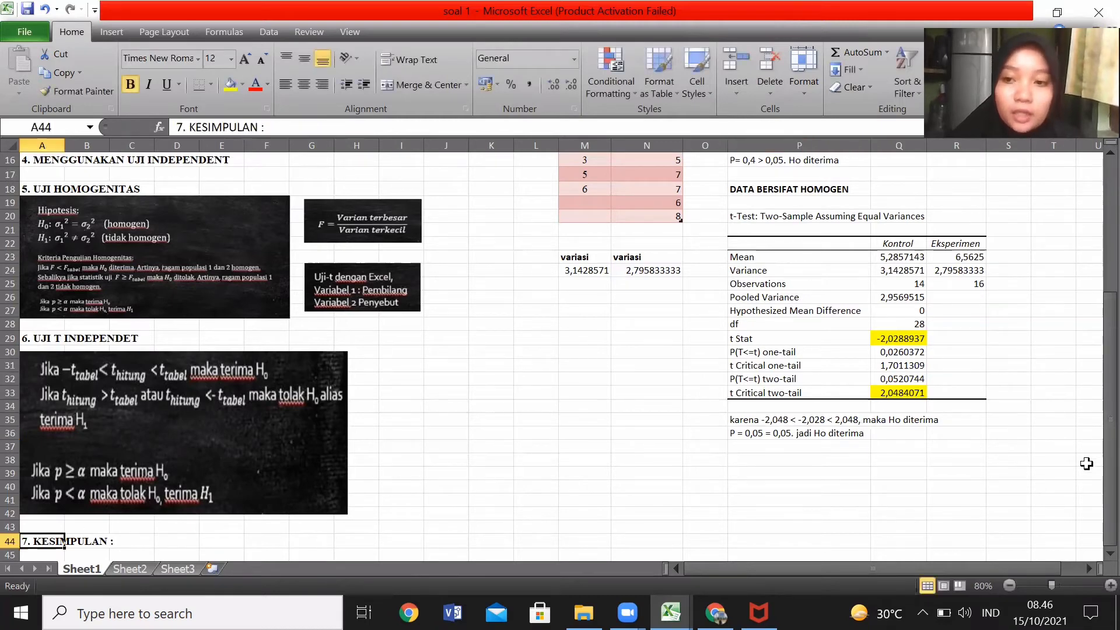
- Copy the Ho statement "Tidak ada perbedaan Rata-rata banyak istilah IPA yang dihafal kedua kelompok tersebut" from A11, without its "2. Ho :" prefix
{"action": "left_click_drag", "start_coordinate": [1101, 413], "coordinate": [1095, 353]}
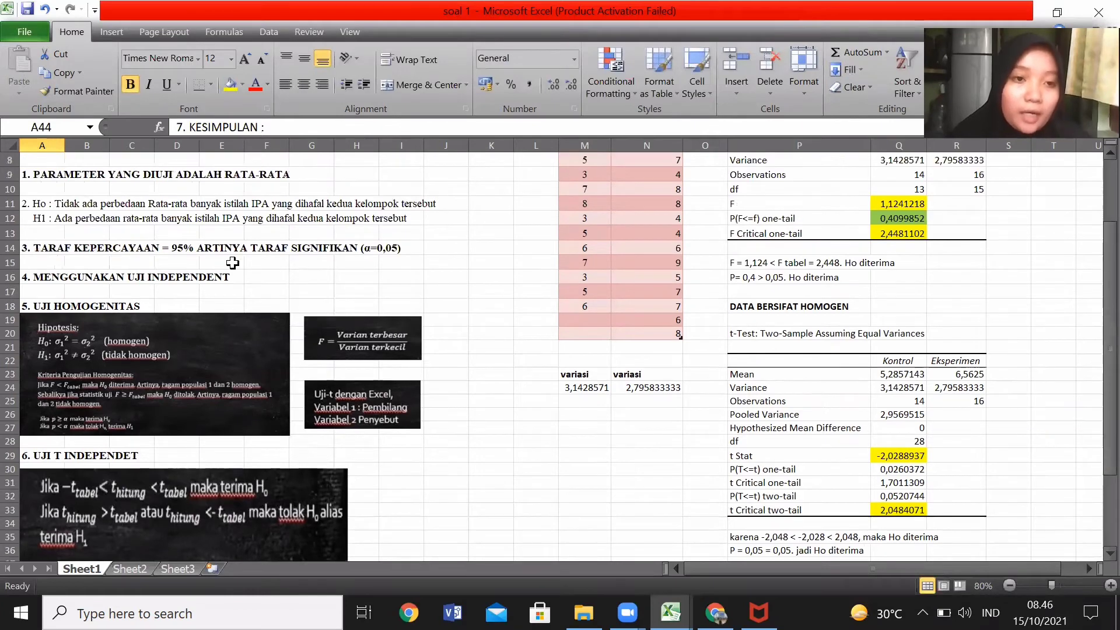
{"action": "left_click", "coordinate": [66, 203]}
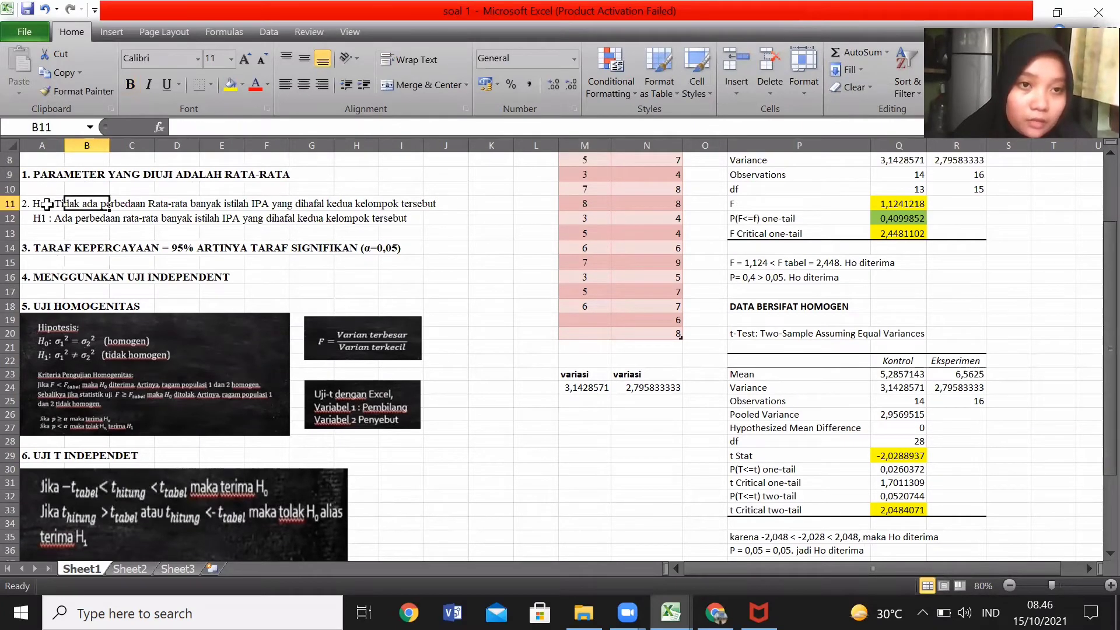
{"action": "left_click", "coordinate": [44, 204]}
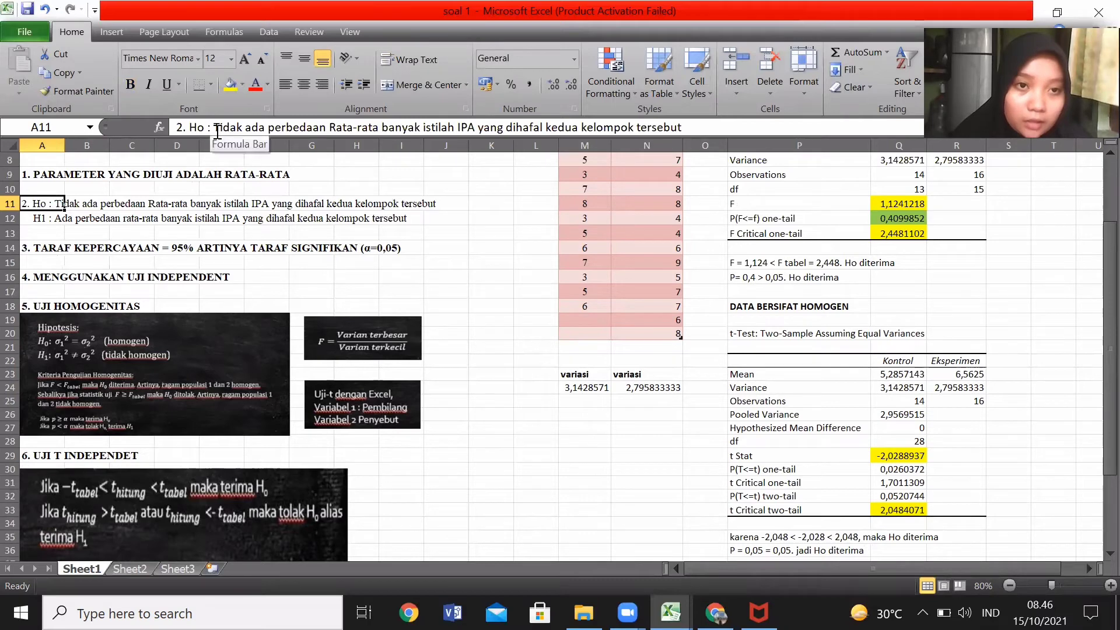
{"action": "left_click_drag", "start_coordinate": [214, 127], "coordinate": [681, 128]}
{"action": "left_click_drag", "start_coordinate": [532, 134], "coordinate": [717, 134]}
{"action": "key", "text": "ctrl+c"}
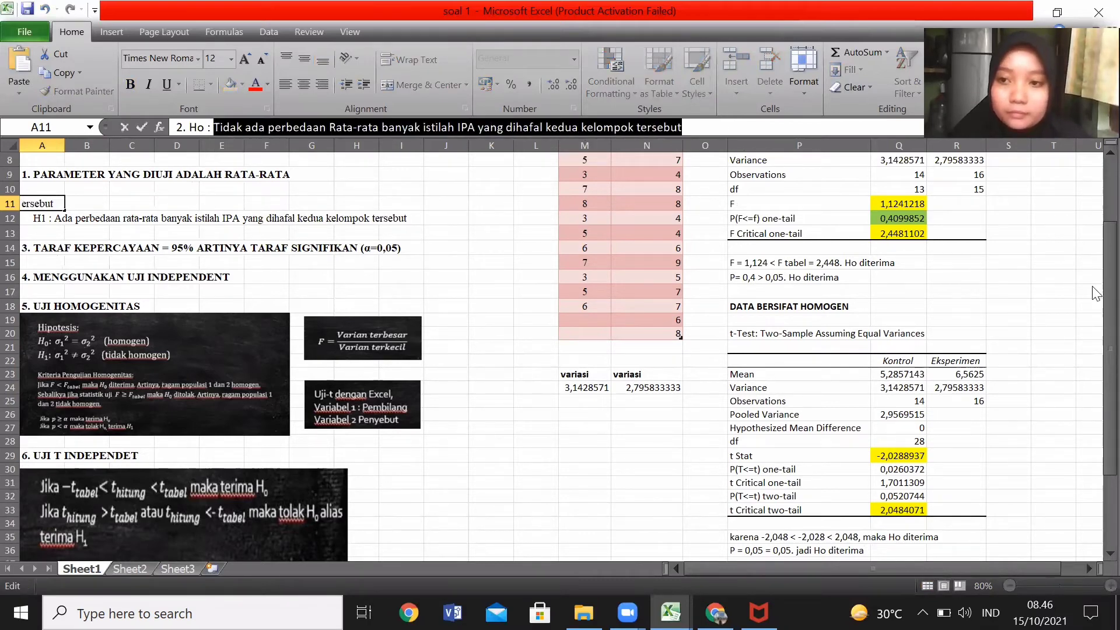
- Paste the copied Ho statement at the end of the "7. KESIMPULAN :" text in A44
{"action": "left_click_drag", "start_coordinate": [1096, 344], "coordinate": [1097, 422]}
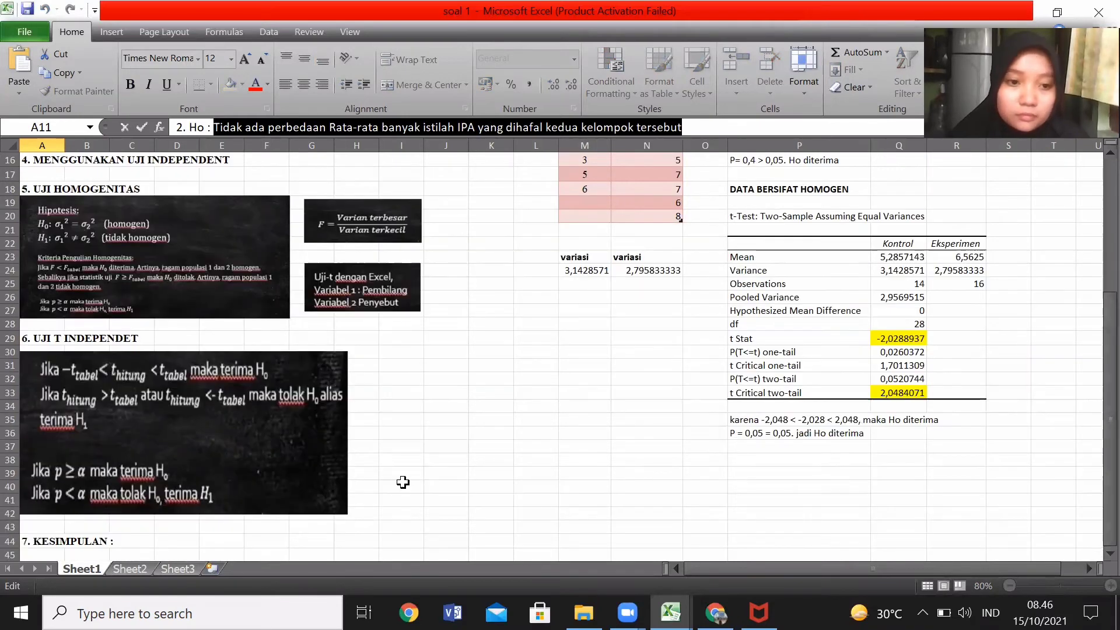
{"action": "left_click", "coordinate": [92, 540]}
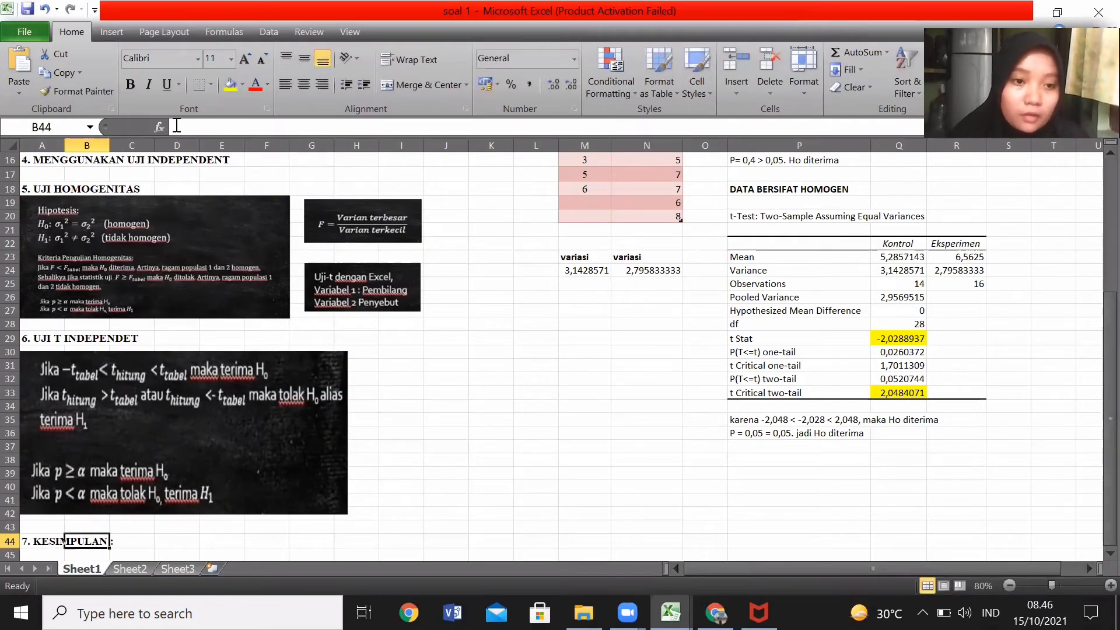
{"action": "left_click", "coordinate": [34, 543]}
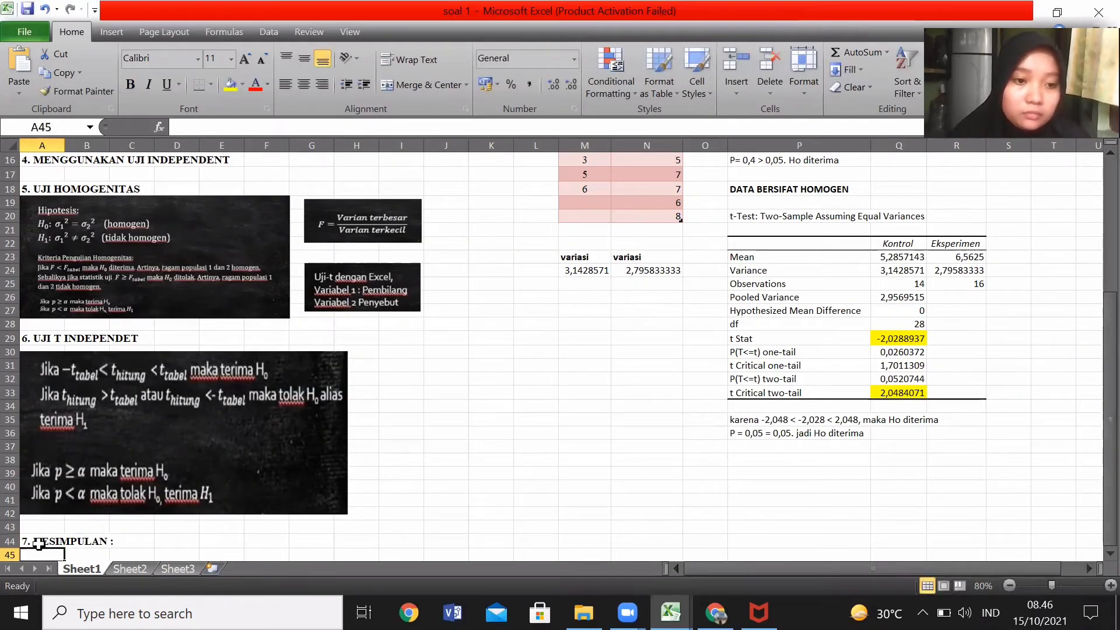
{"action": "left_click", "coordinate": [288, 132]}
{"action": "key", "text": "ctrl+v"}
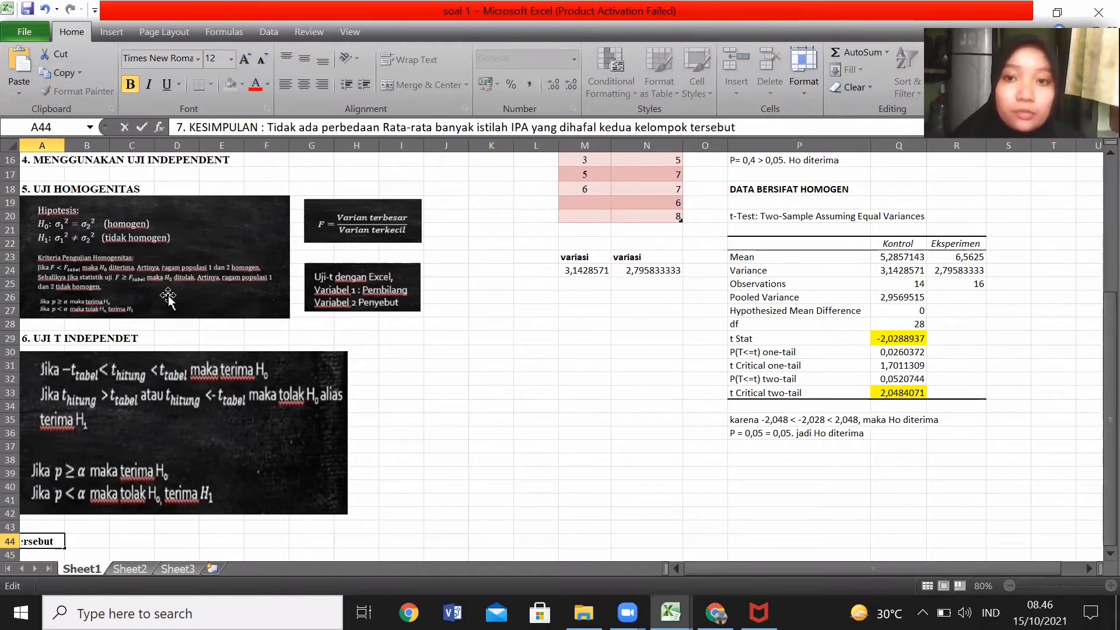
{"action": "key", "text": "Return"}
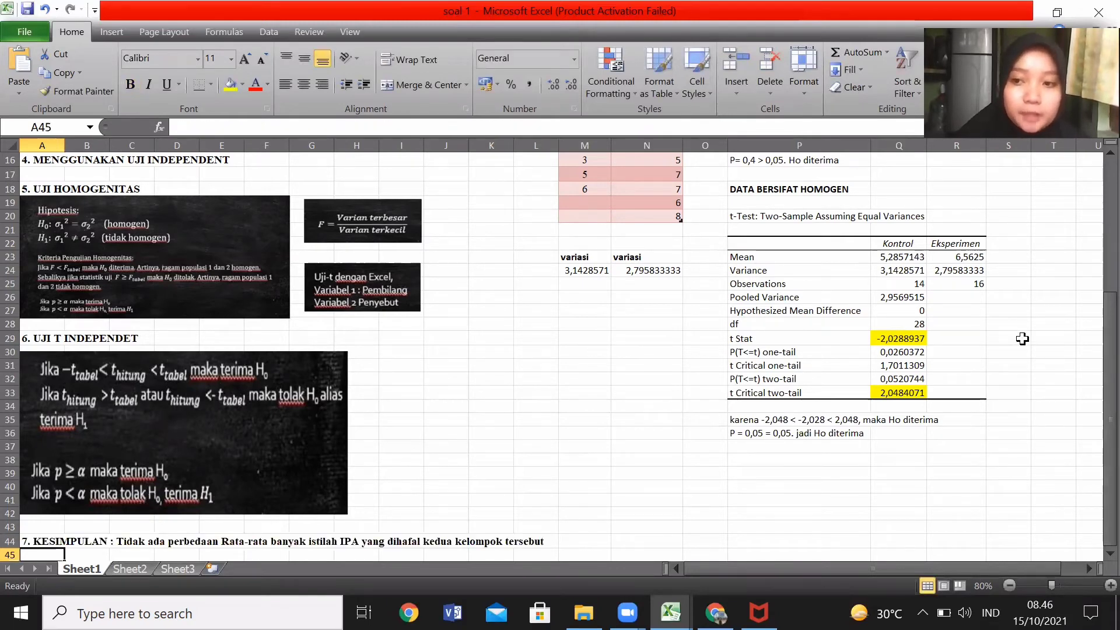
- Review the completed Soal 1 sheet and switch to the soal 2 workbook
{"action": "left_click_drag", "start_coordinate": [1110, 435], "coordinate": [1096, 444]}
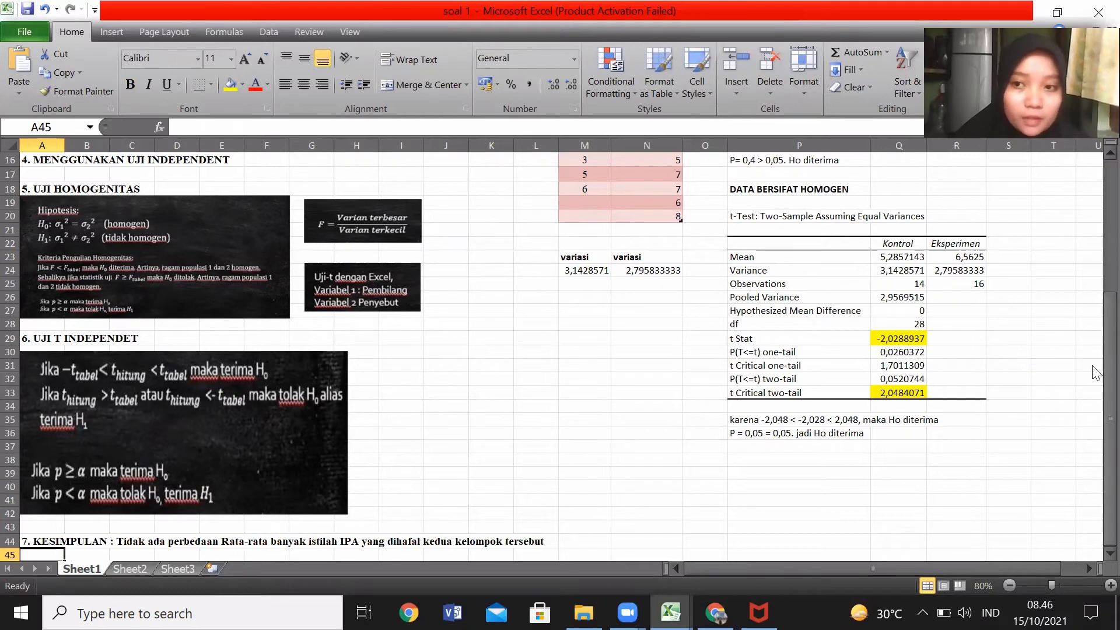
{"action": "left_click_drag", "start_coordinate": [1105, 374], "coordinate": [1095, 2]}
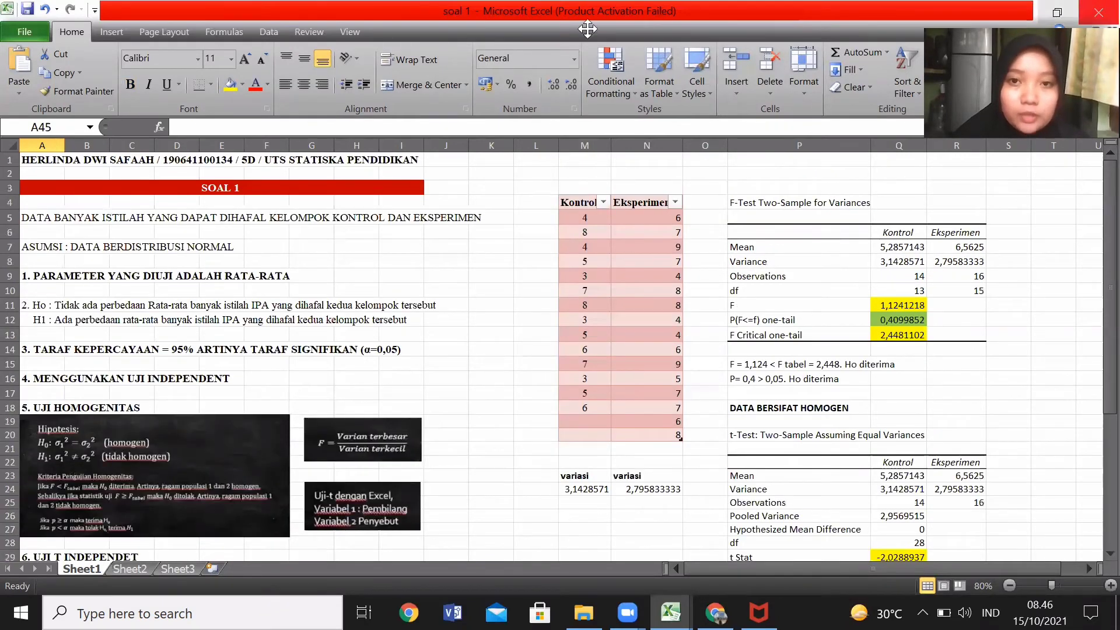
{"action": "left_click_drag", "start_coordinate": [1096, 287], "coordinate": [1097, 417]}
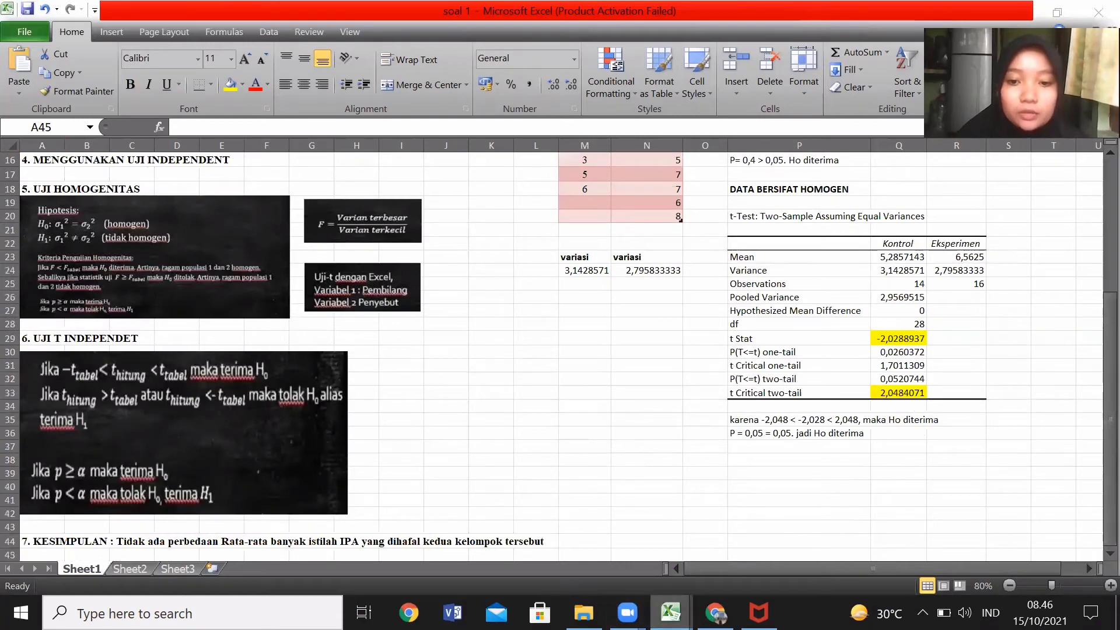
{"action": "mouse_move", "coordinate": [670, 613]}
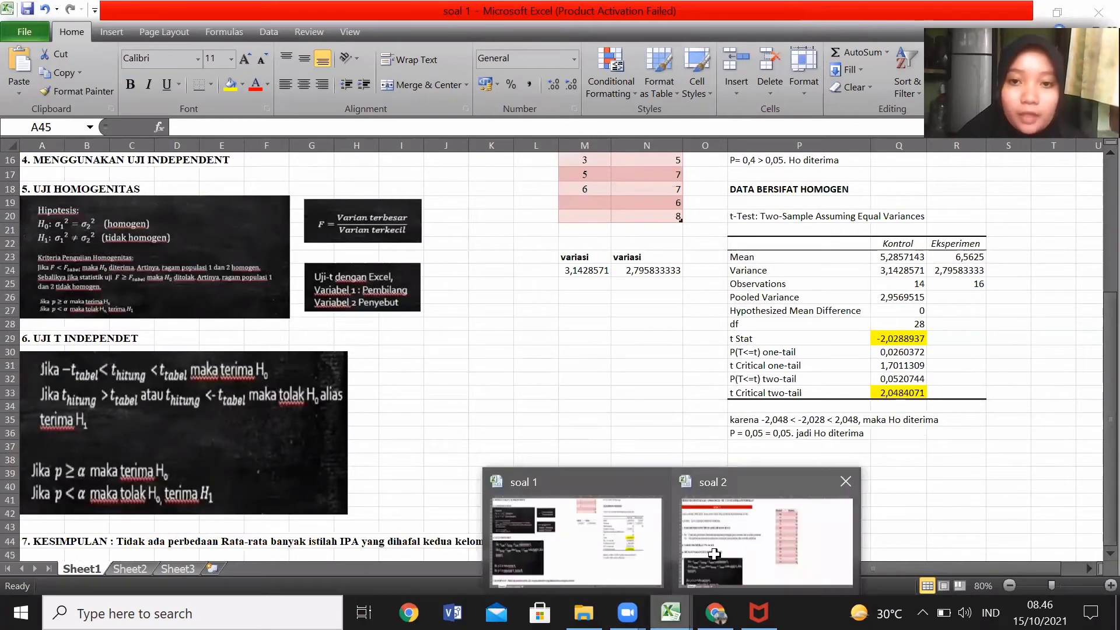
{"action": "left_click", "coordinate": [714, 553]}
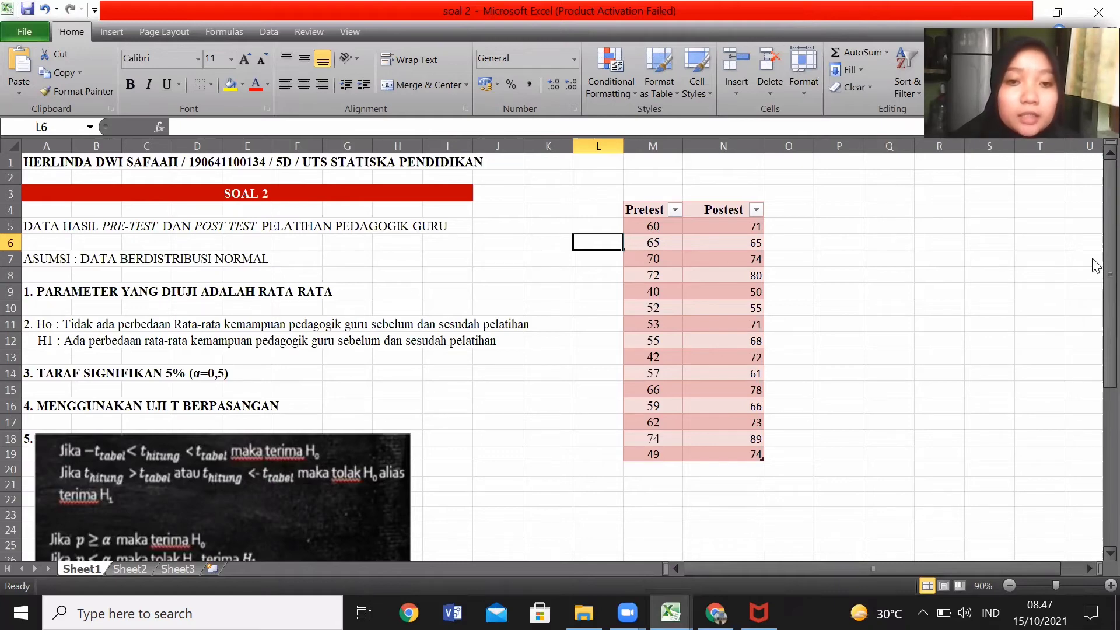
- Correct the significance level in A14 to read "3. TARAF SIGNIFIKAN 5% (α=0,05)"
{"action": "left_click_drag", "start_coordinate": [1108, 265], "coordinate": [1097, 299]}
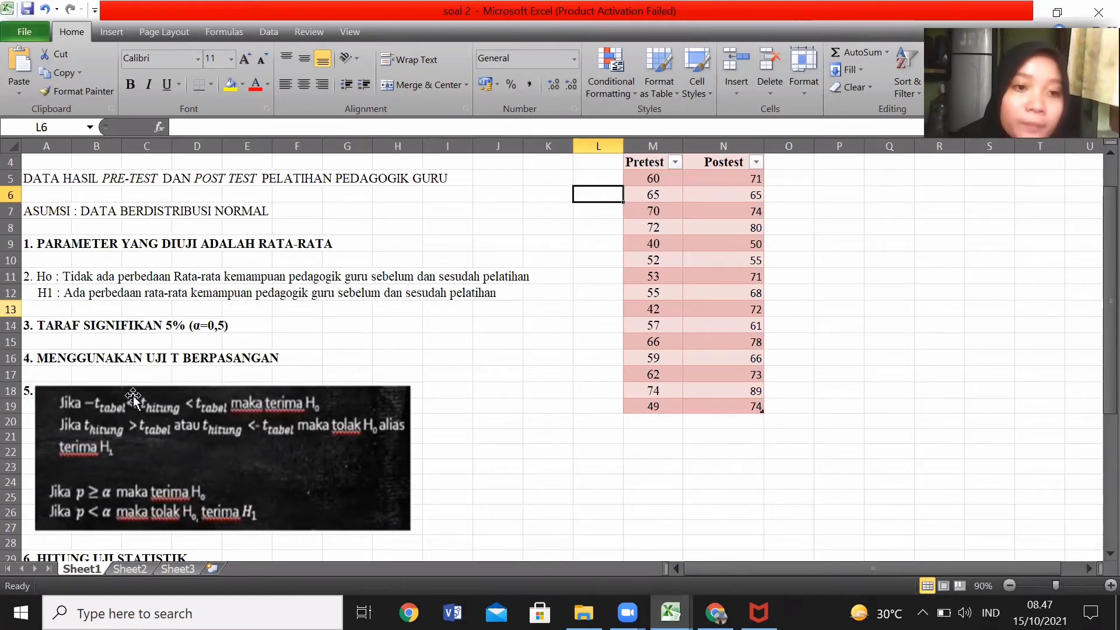
{"action": "left_click", "coordinate": [220, 328]}
{"action": "left_click", "coordinate": [68, 328]}
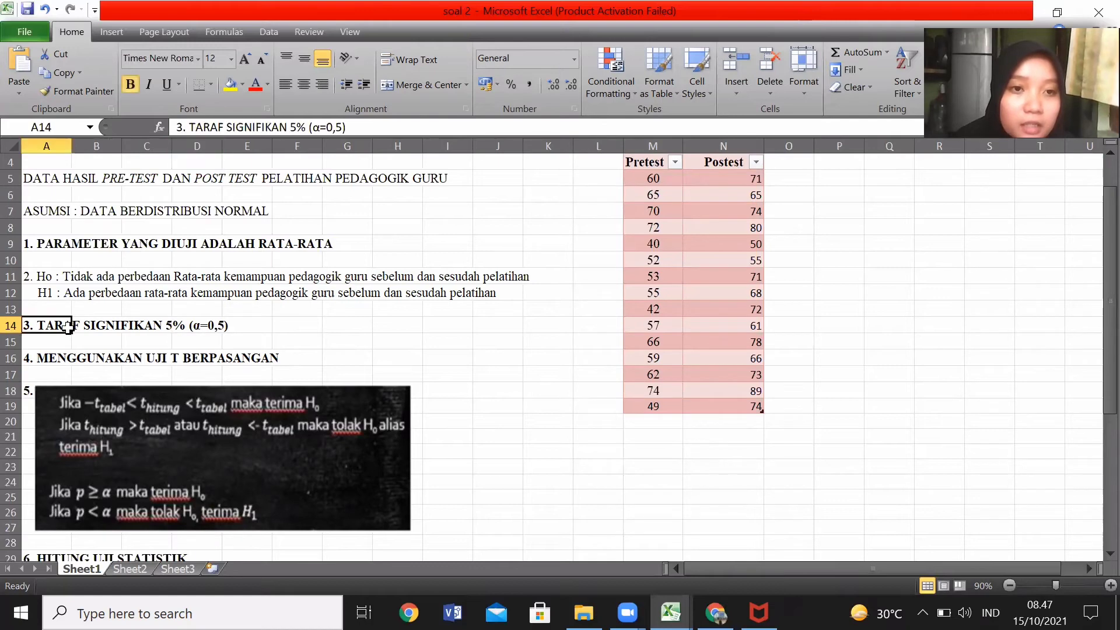
{"action": "left_click", "coordinate": [334, 127]}
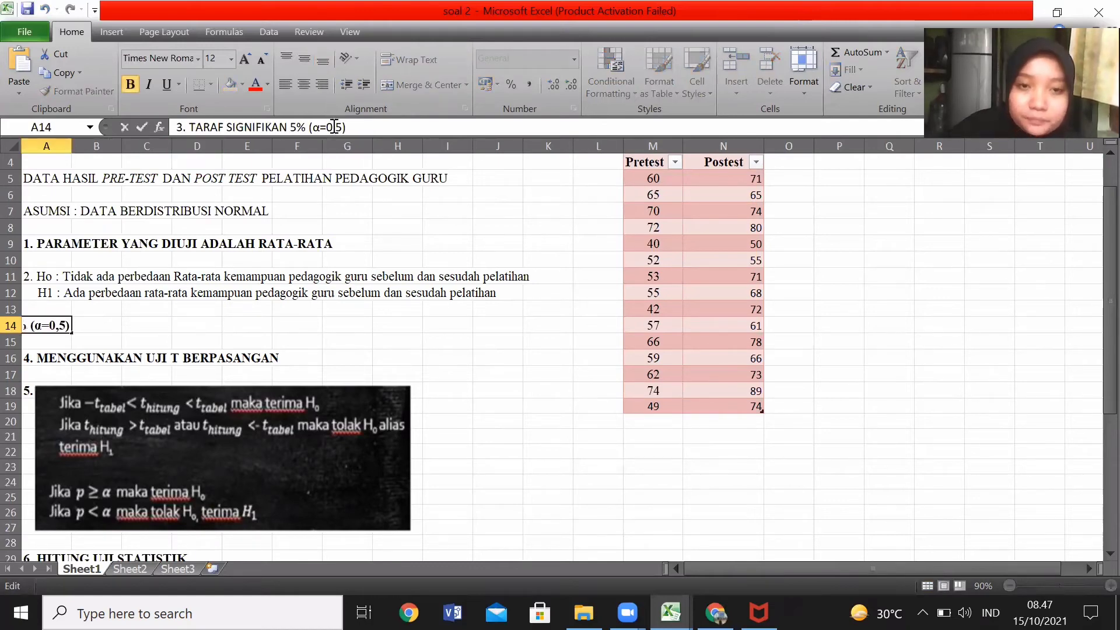
{"action": "type", "text": "0"}
{"action": "left_click", "coordinate": [333, 373]}
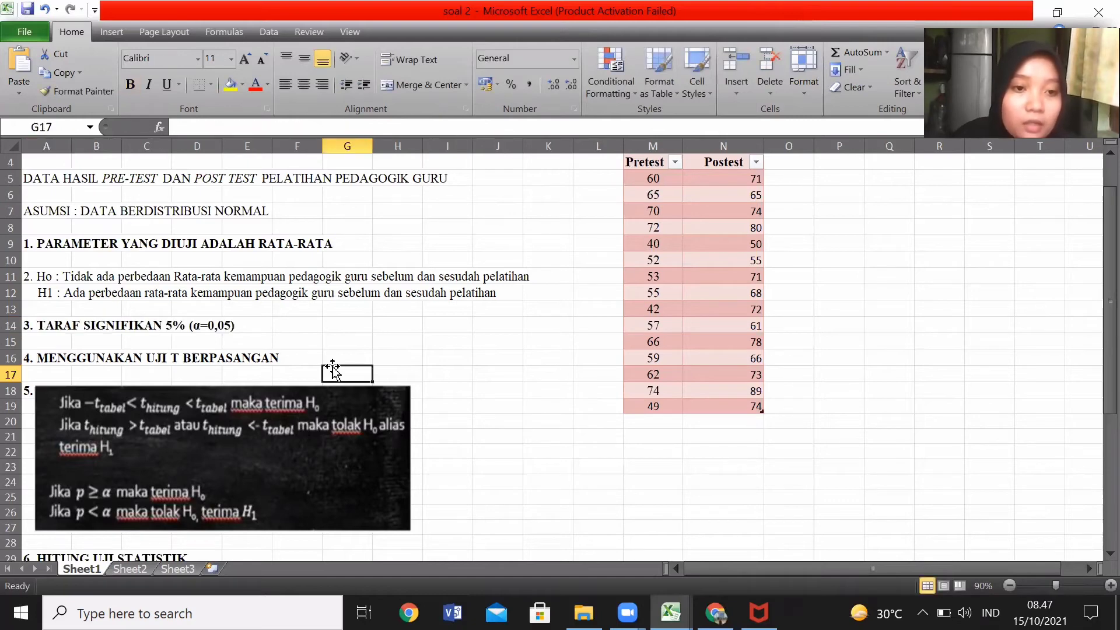
- Start a t-Test: Paired Two Sample for Means with Pretest $M$4:$M$19 as Variable 1 and Postest $N$4:$N$19 as Variable 2
{"action": "left_click_drag", "start_coordinate": [1108, 289], "coordinate": [1073, 344]}
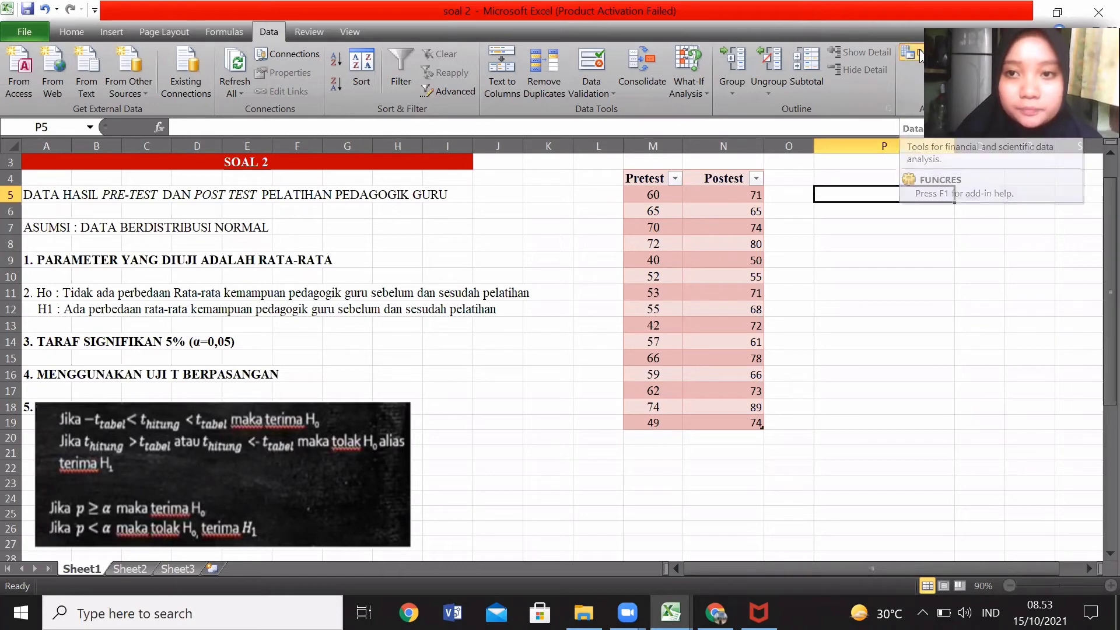
{"action": "left_click", "coordinate": [920, 55]}
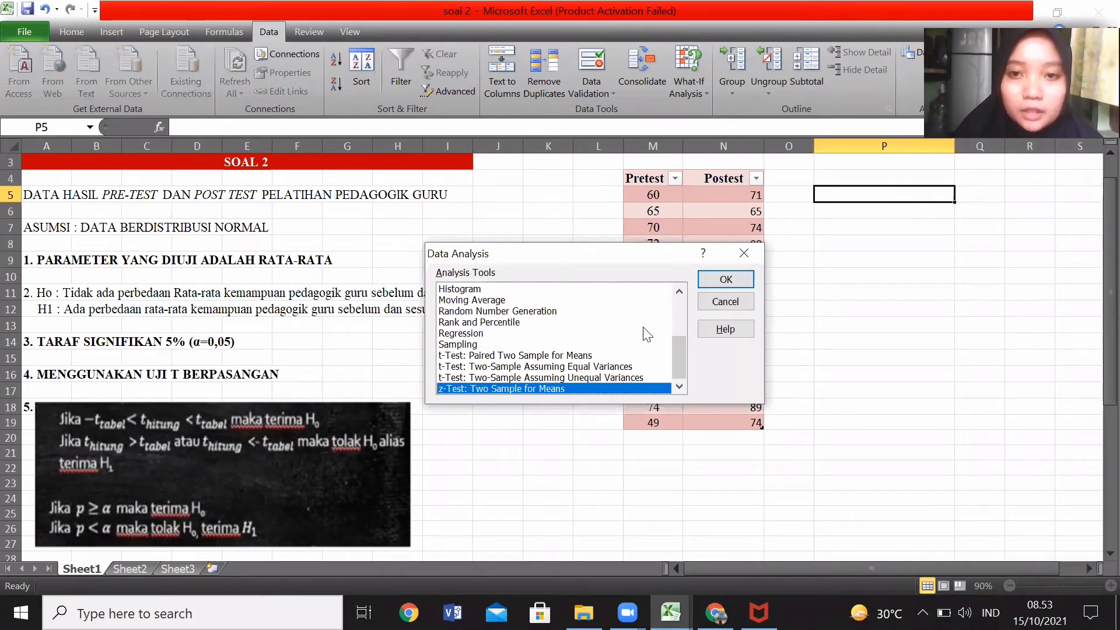
{"action": "left_click", "coordinate": [564, 356]}
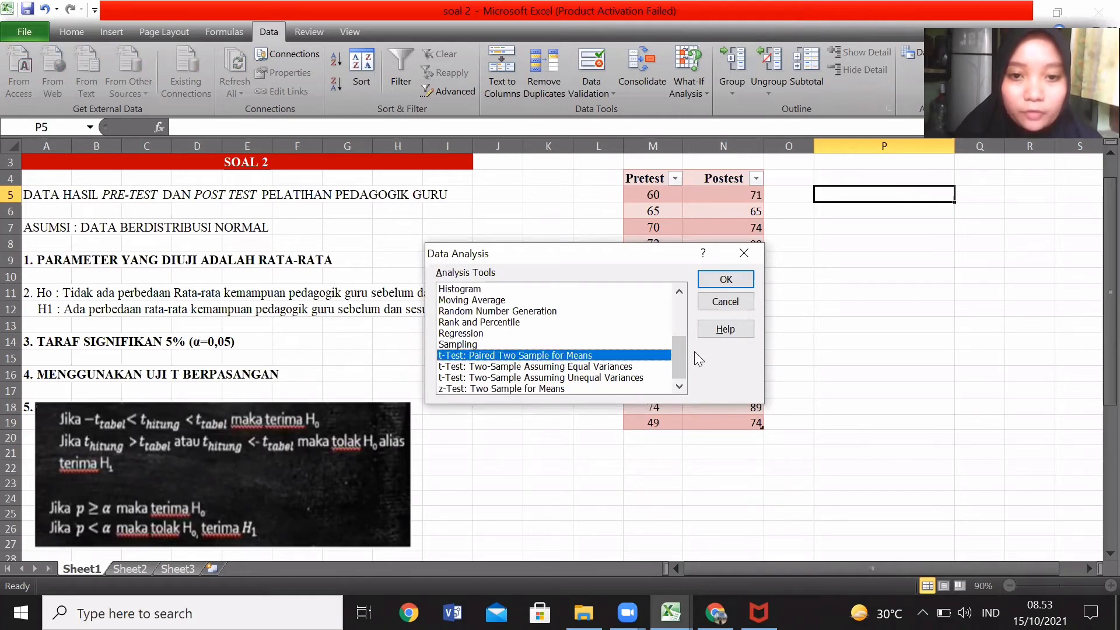
{"action": "left_click", "coordinate": [726, 279]}
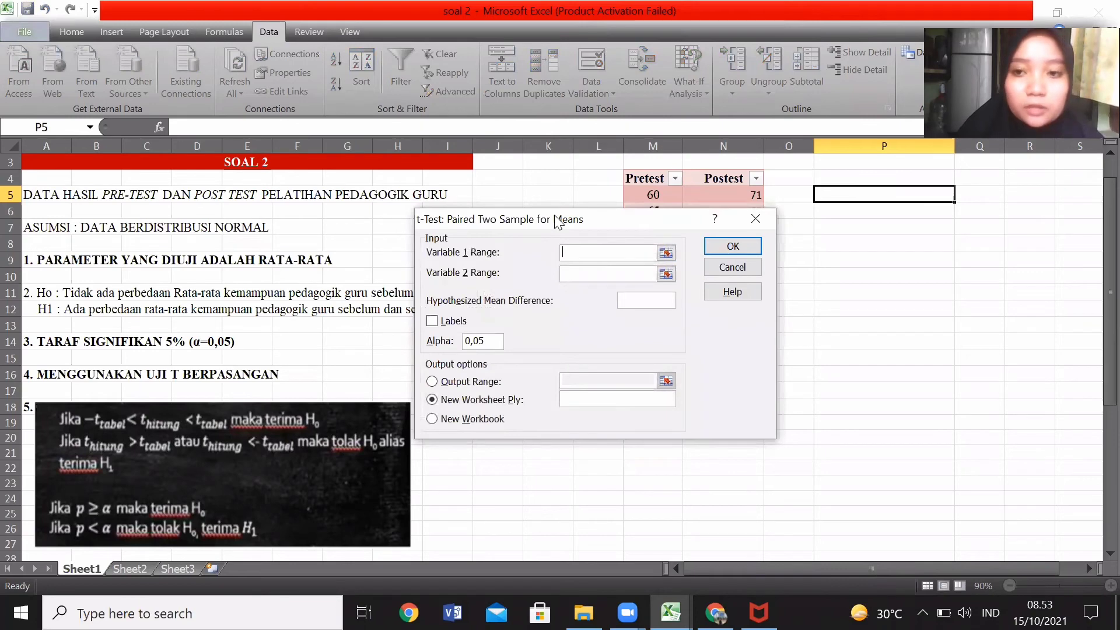
{"action": "left_click_drag", "start_coordinate": [555, 217], "coordinate": [909, 173]}
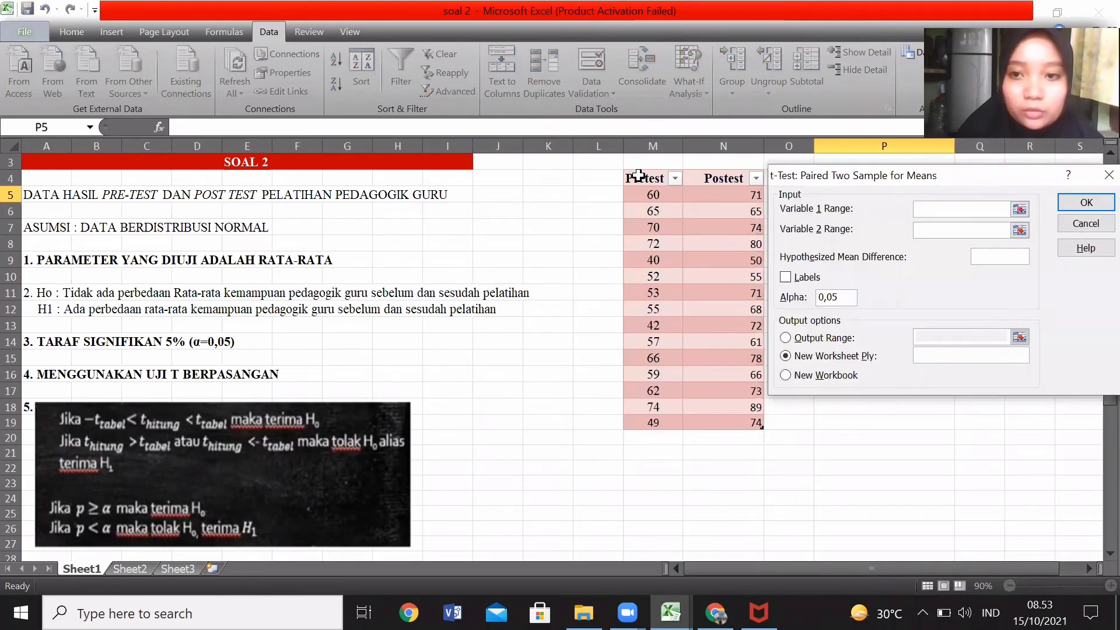
{"action": "left_click_drag", "start_coordinate": [639, 175], "coordinate": [653, 418]}
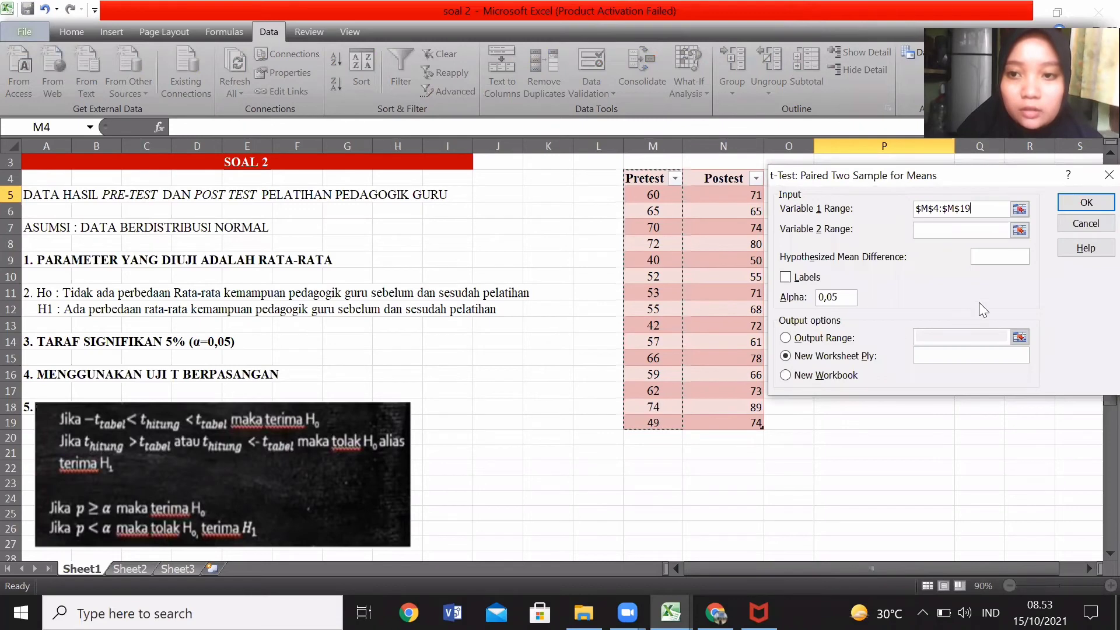
{"action": "left_click", "coordinate": [929, 231]}
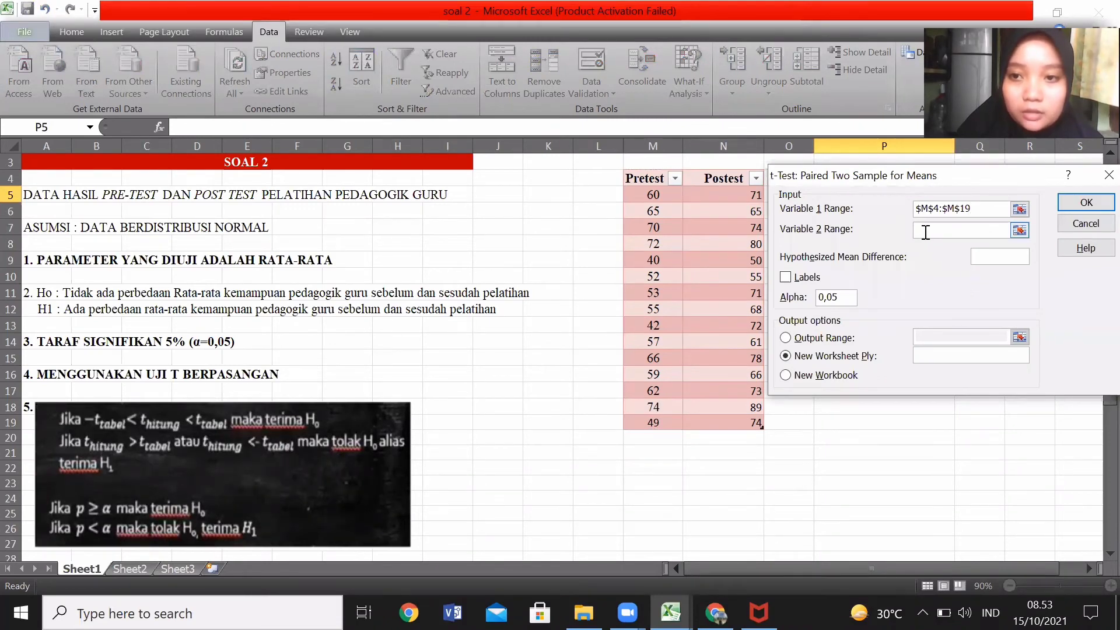
{"action": "left_click_drag", "start_coordinate": [728, 182], "coordinate": [746, 422]}
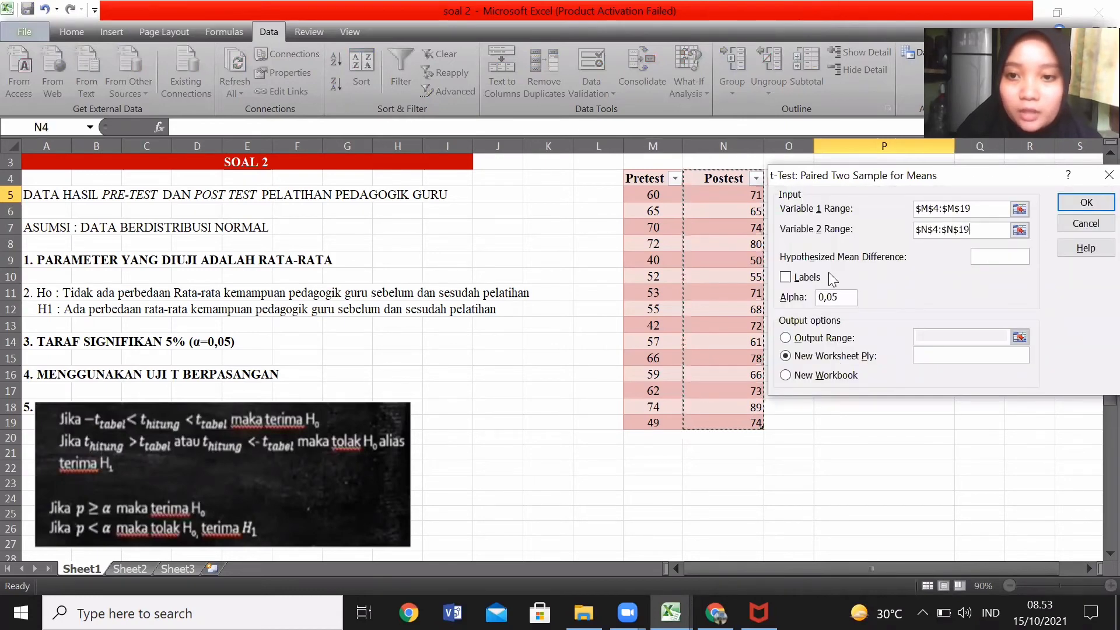
- Treat the first row of the ranges as labels and run the paired t-test with its output range at $P$5
{"action": "left_click", "coordinate": [807, 277]}
{"action": "left_click", "coordinate": [789, 337]}
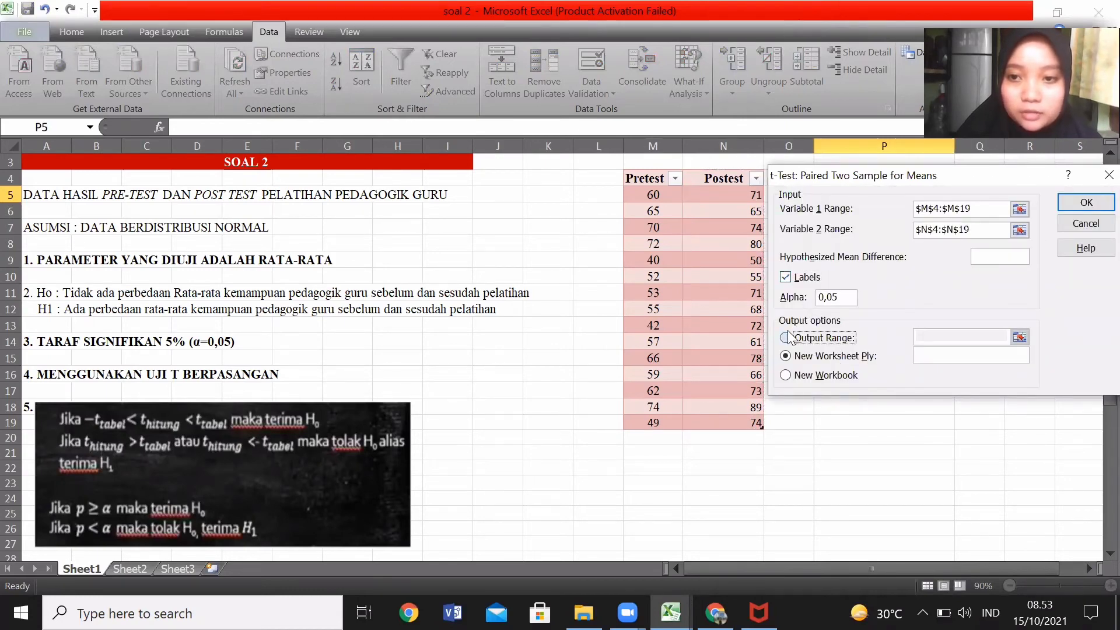
{"action": "left_click", "coordinate": [952, 334]}
{"action": "left_click_drag", "start_coordinate": [935, 175], "coordinate": [471, 163]}
{"action": "left_click", "coordinate": [898, 198]}
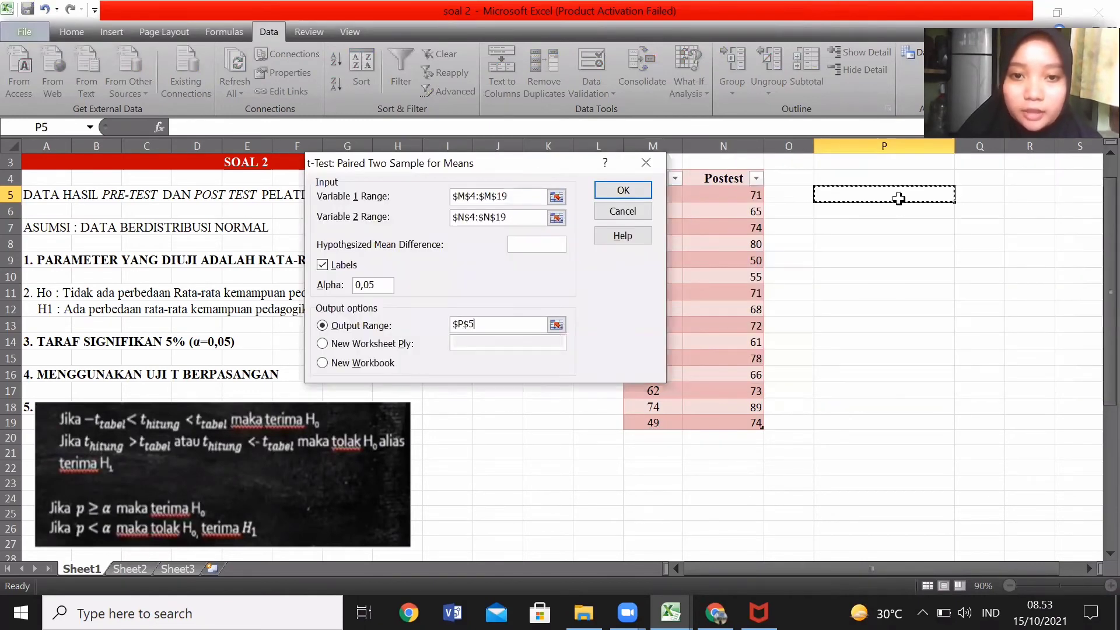
{"action": "left_click", "coordinate": [623, 192]}
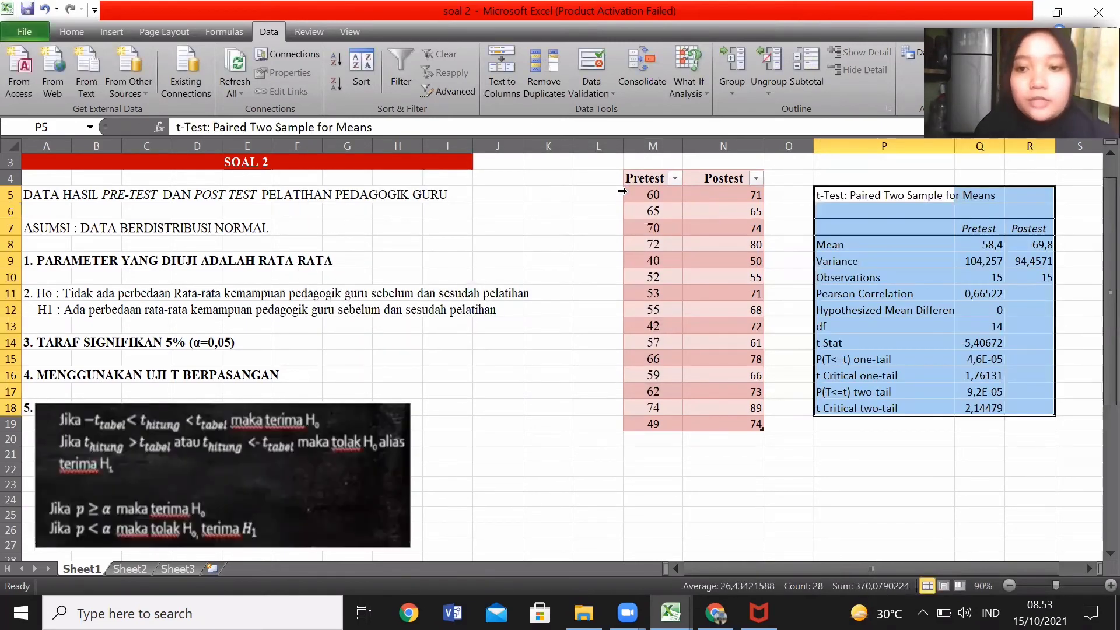
- Fill the t Stat value in Q14 and the t Critical two-tail value in Q18 with yellow
{"action": "left_click", "coordinate": [865, 337]}
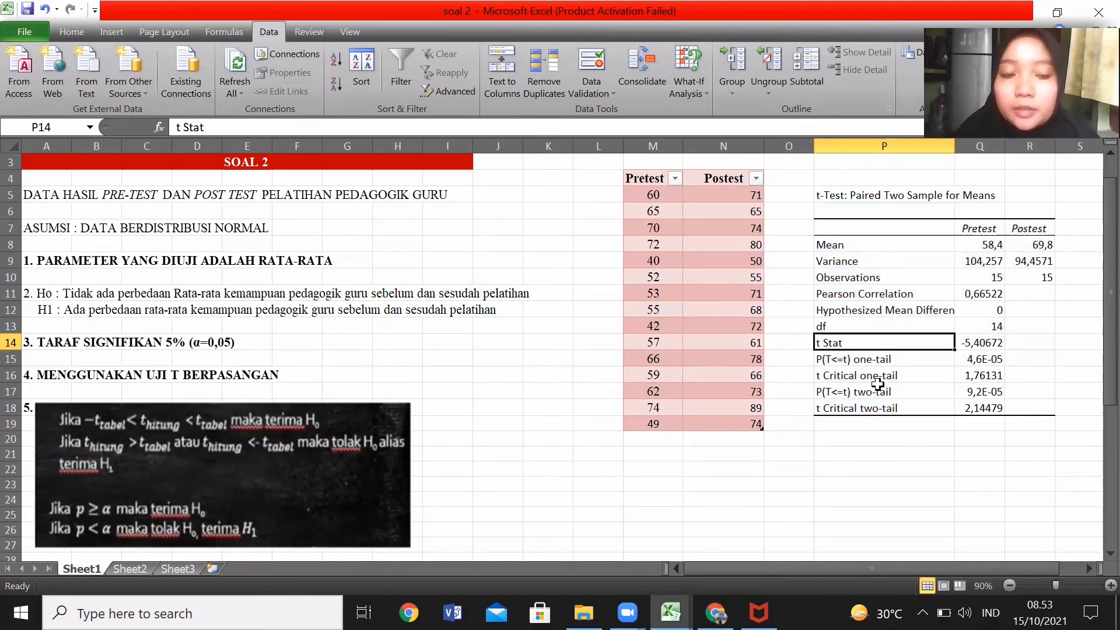
{"action": "left_click_drag", "start_coordinate": [1105, 301], "coordinate": [1097, 349]}
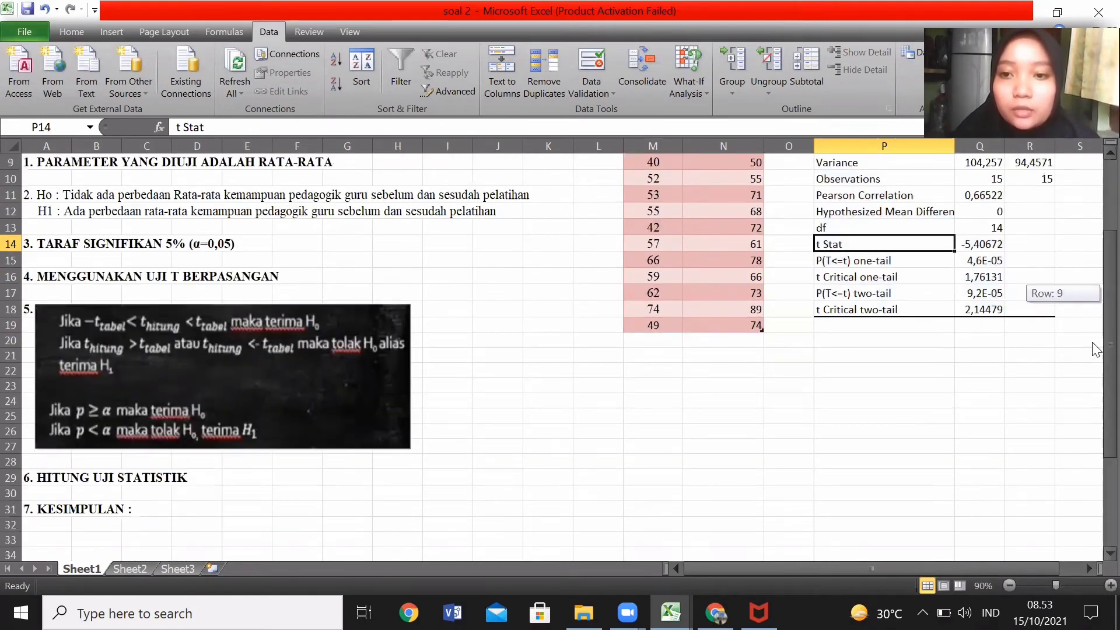
{"action": "left_click", "coordinate": [991, 245]}
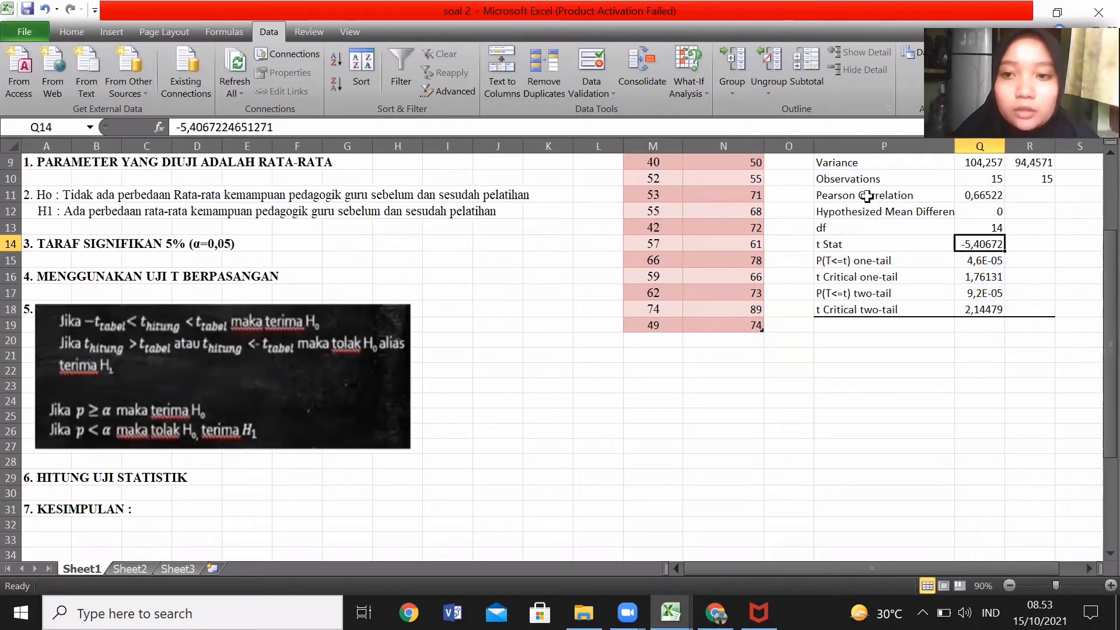
{"action": "left_click", "coordinate": [81, 36]}
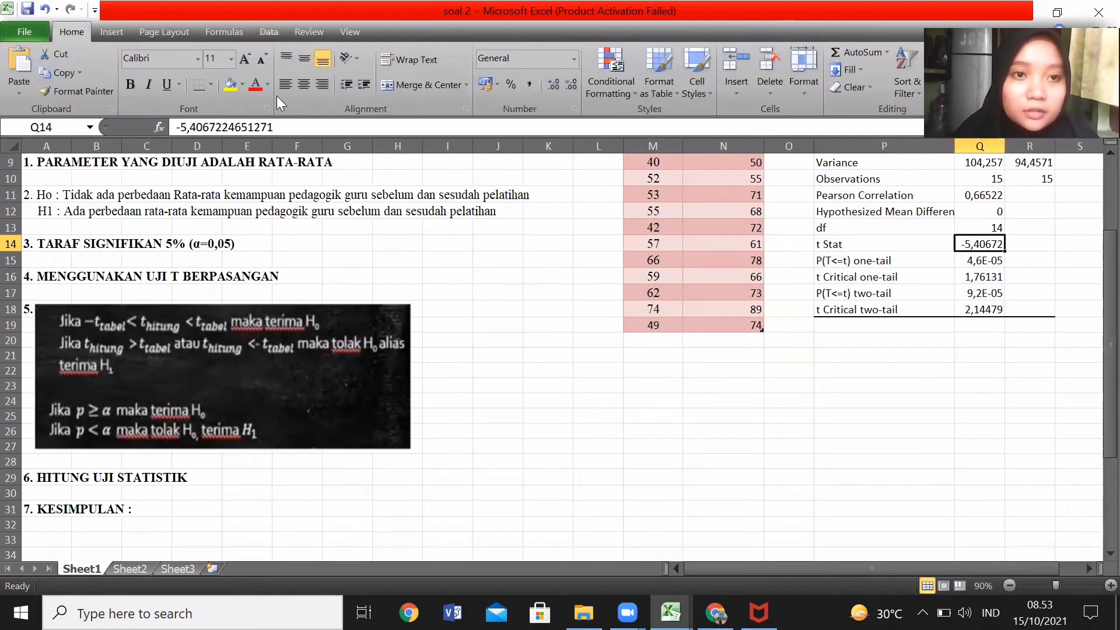
{"action": "left_click", "coordinate": [231, 85]}
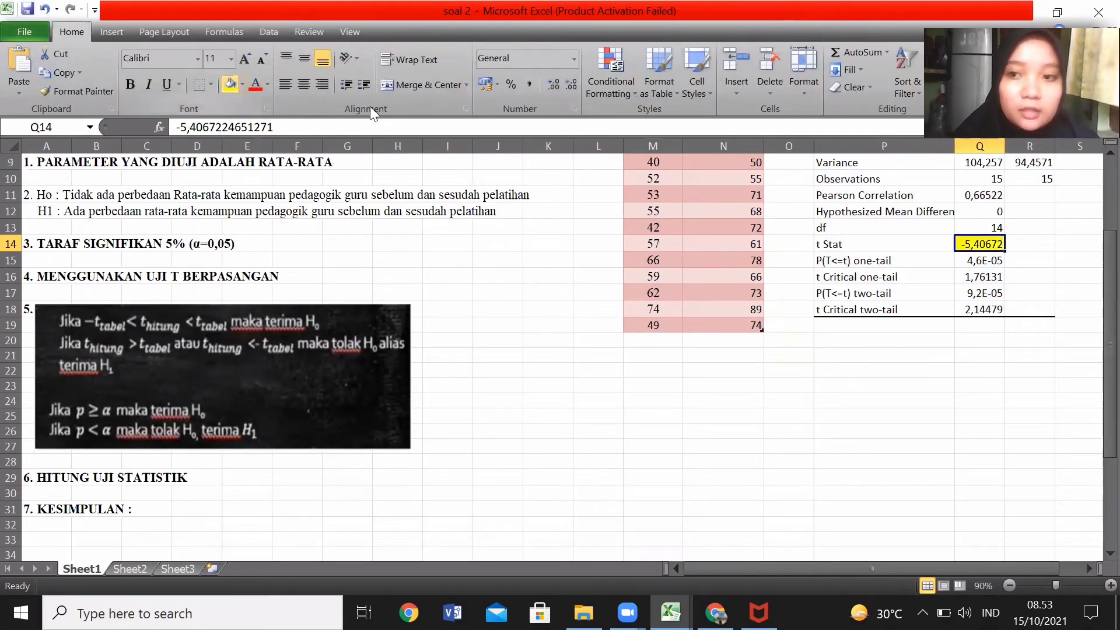
{"action": "left_click", "coordinate": [978, 314]}
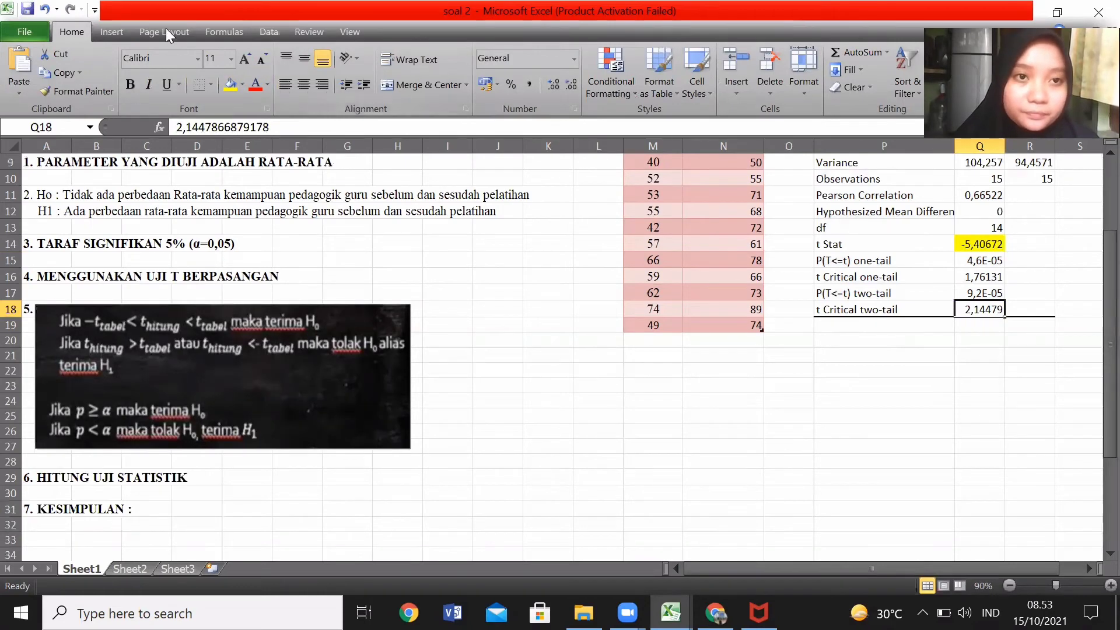
{"action": "left_click", "coordinate": [230, 85]}
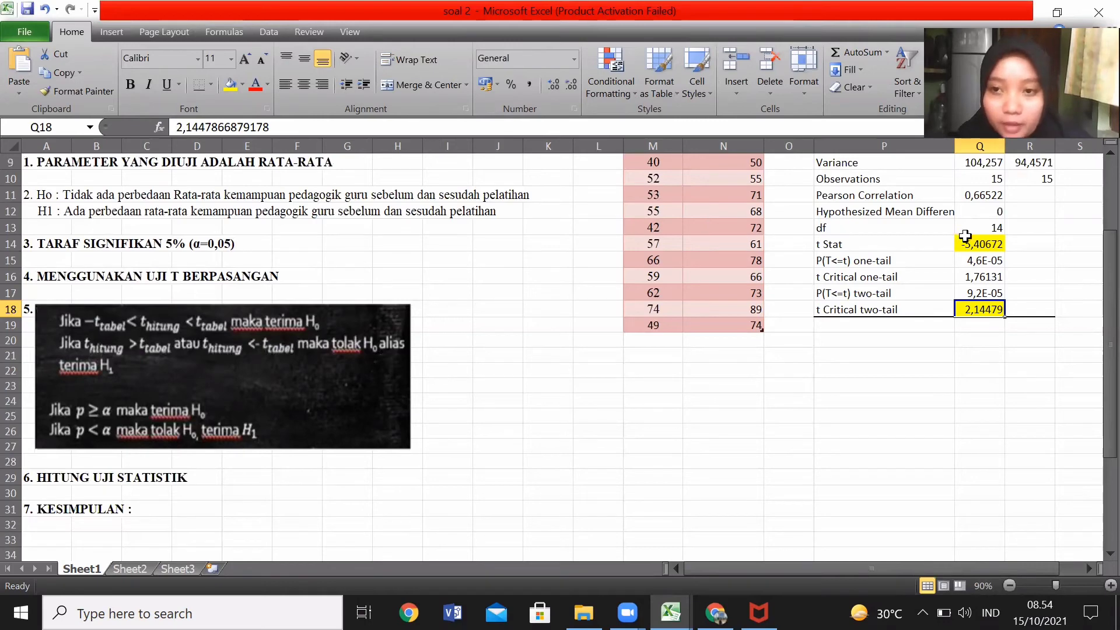
- Compare t Stat with t Critical two-tail and enter "t tabel = -5,406 < t hitung = -2,144, maka H0 ditolah dan H1 diterima" in P20
{"action": "left_click", "coordinate": [982, 245]}
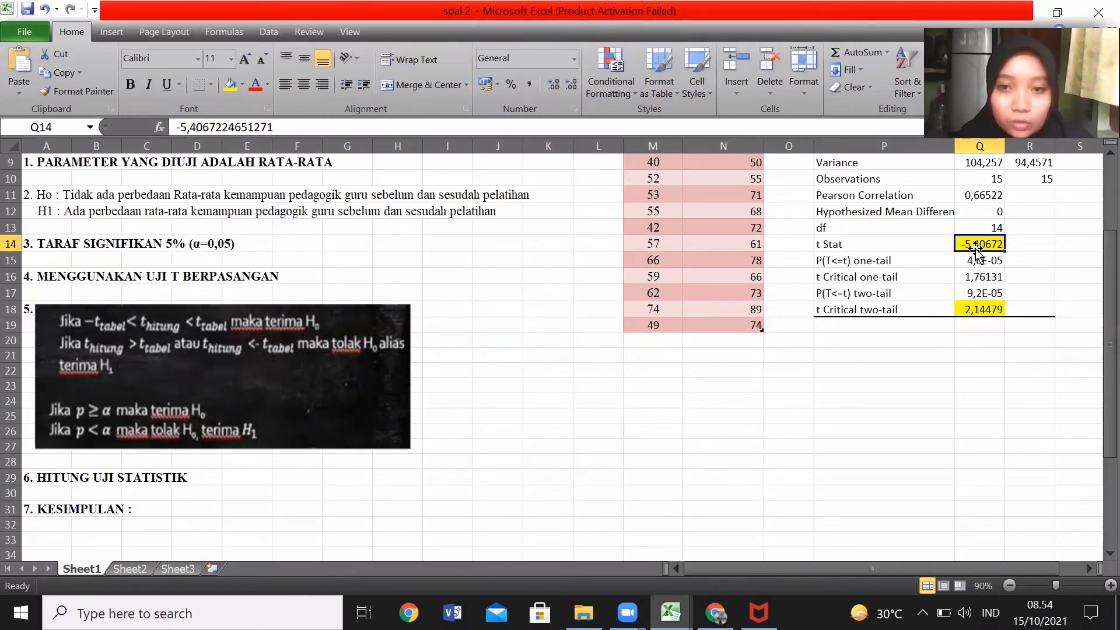
{"action": "left_click", "coordinate": [978, 307]}
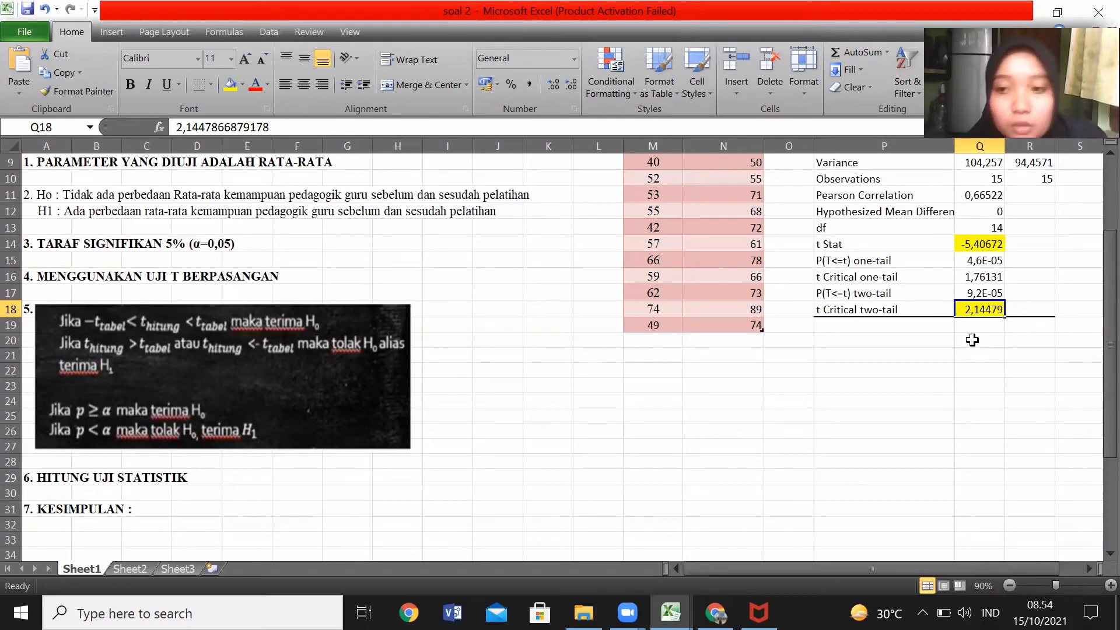
{"action": "left_click", "coordinate": [980, 238]}
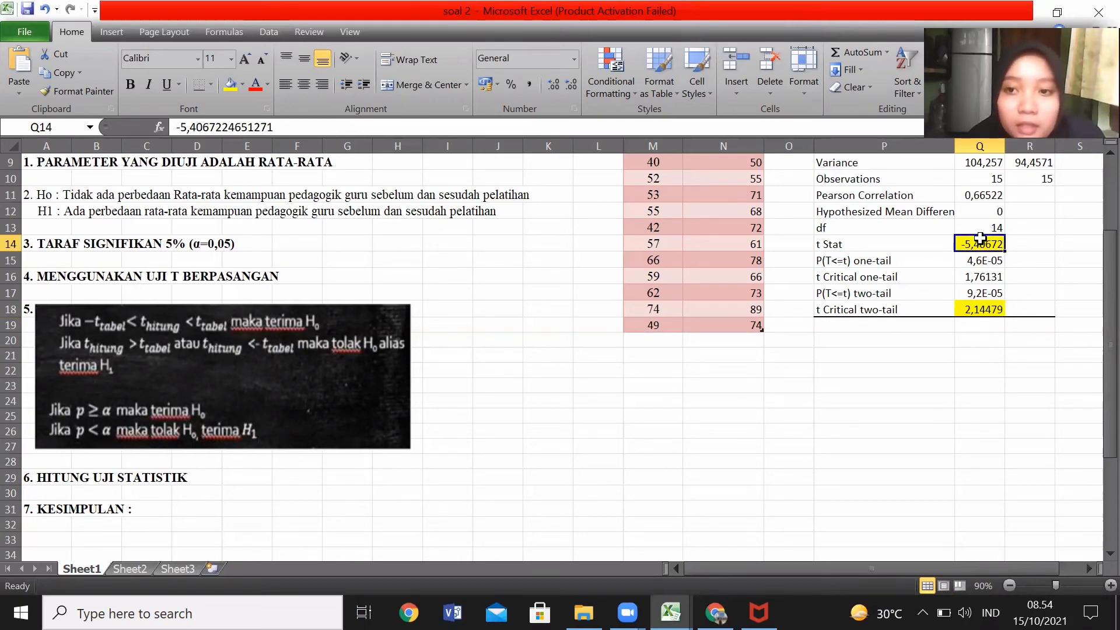
{"action": "left_click", "coordinate": [970, 311]}
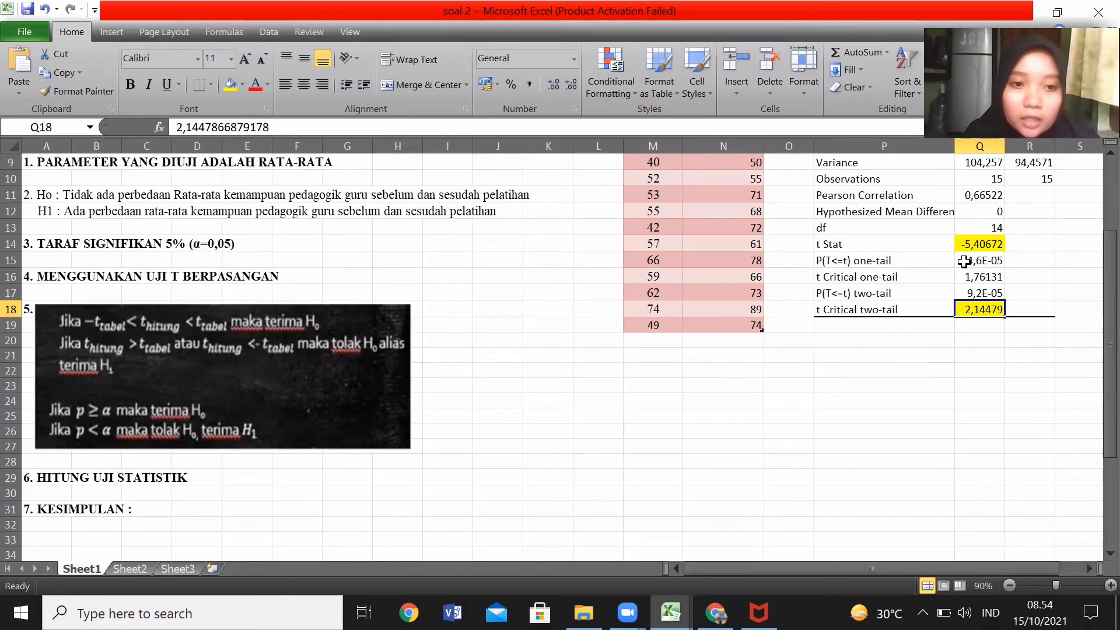
{"action": "left_click", "coordinate": [970, 245]}
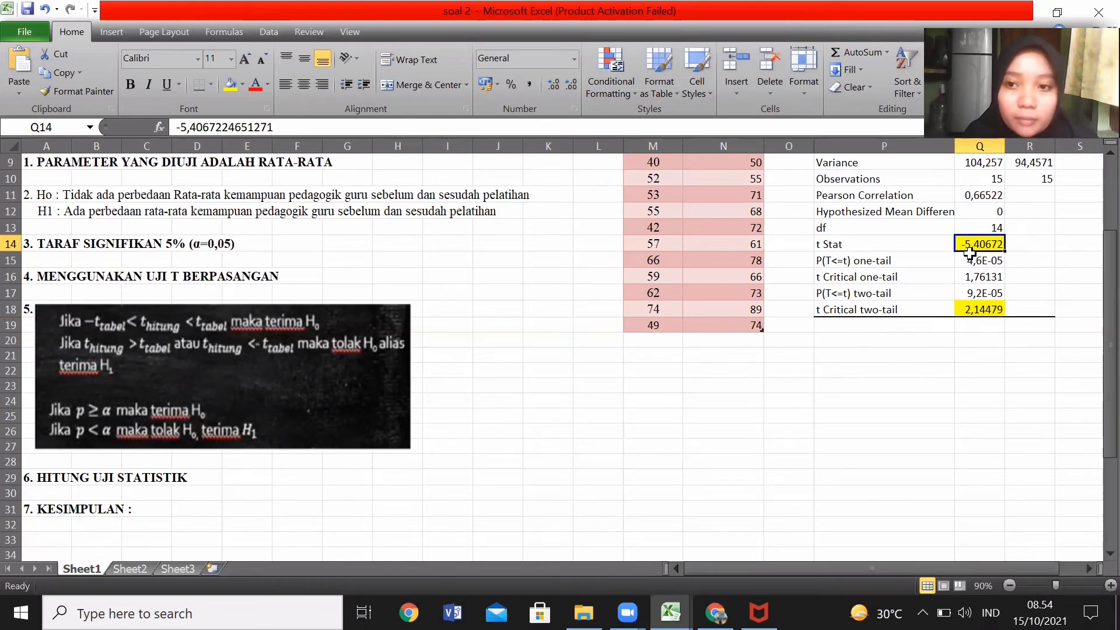
{"action": "left_click", "coordinate": [969, 314]}
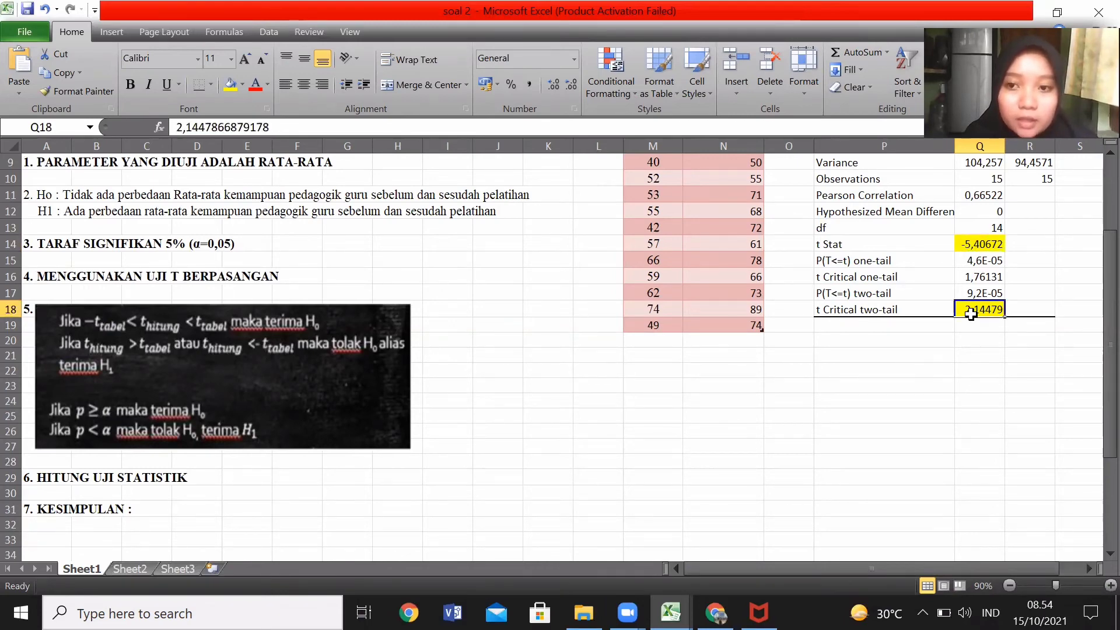
{"action": "left_click", "coordinate": [835, 341]}
{"action": "type", "text": "t tabel = -5,406 < t hi"}
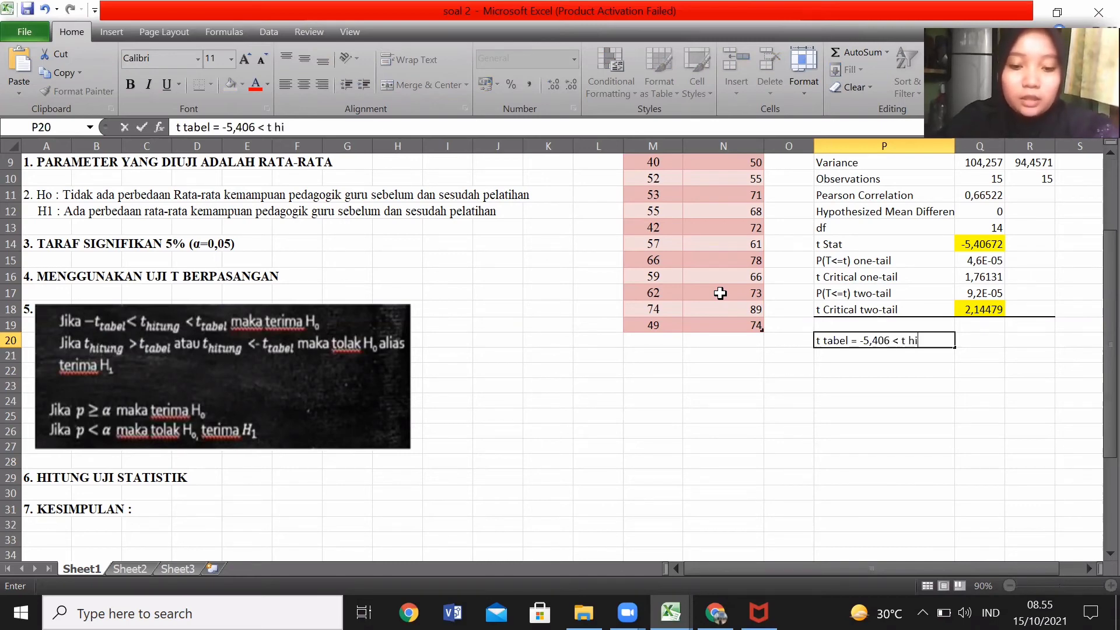
{"action": "type", "text": "tung = -2,"}
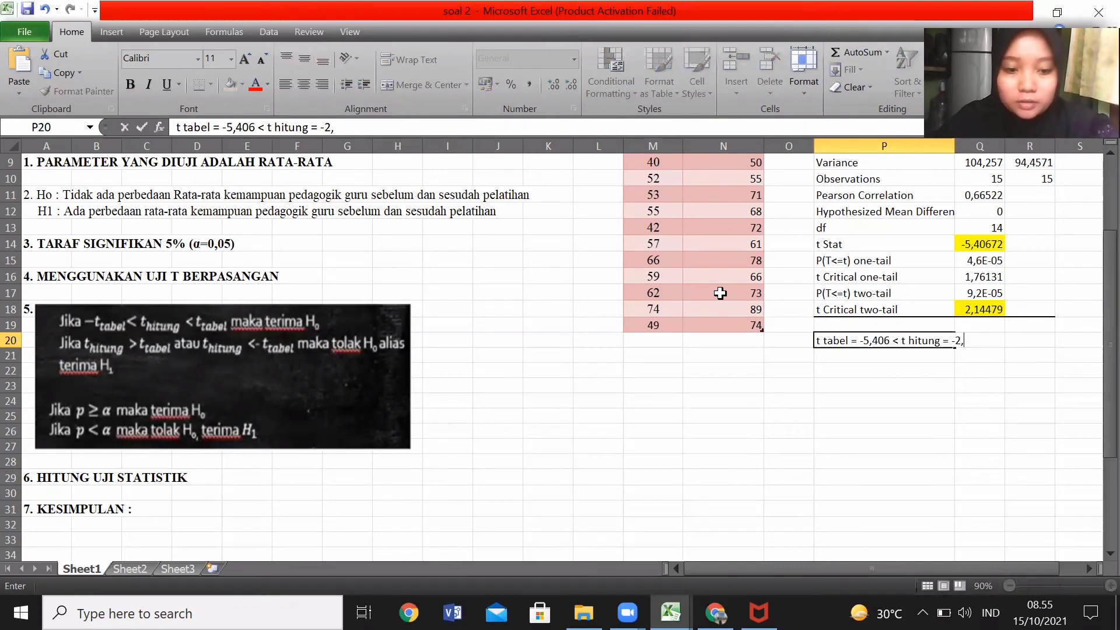
{"action": "type", "text": "144"}
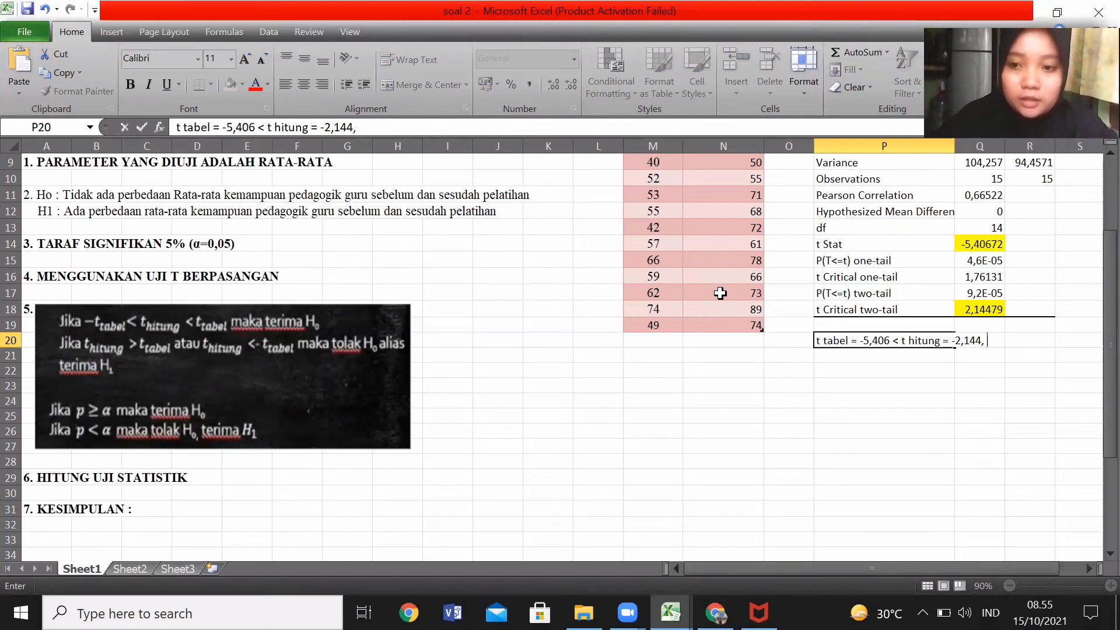
{"action": "type", "text": ", maka "}
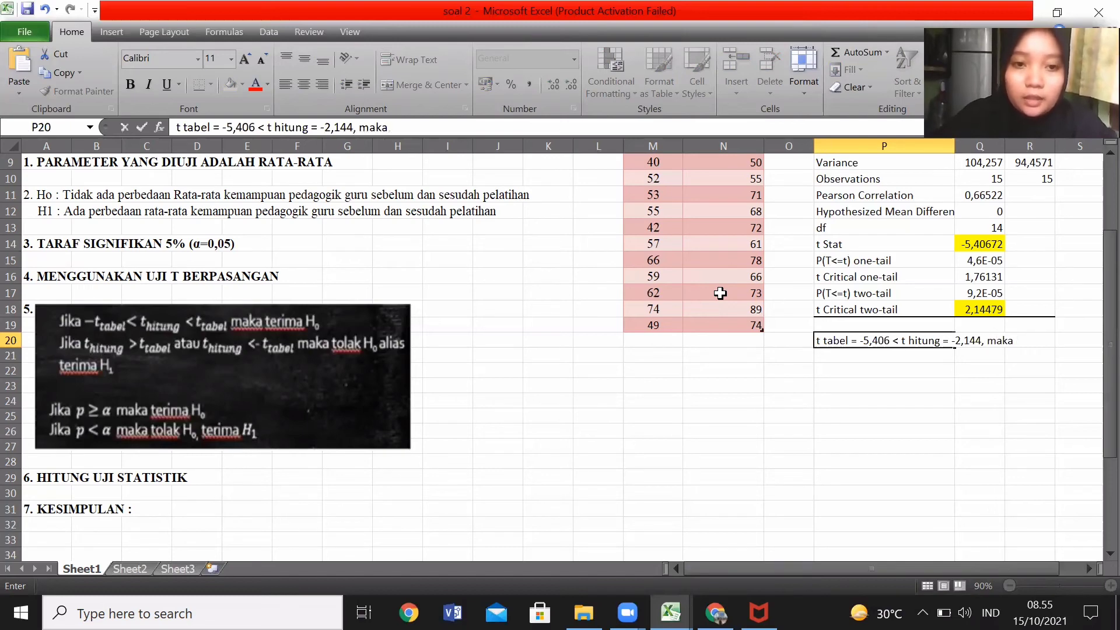
{"action": "type", "text": "H0 "}
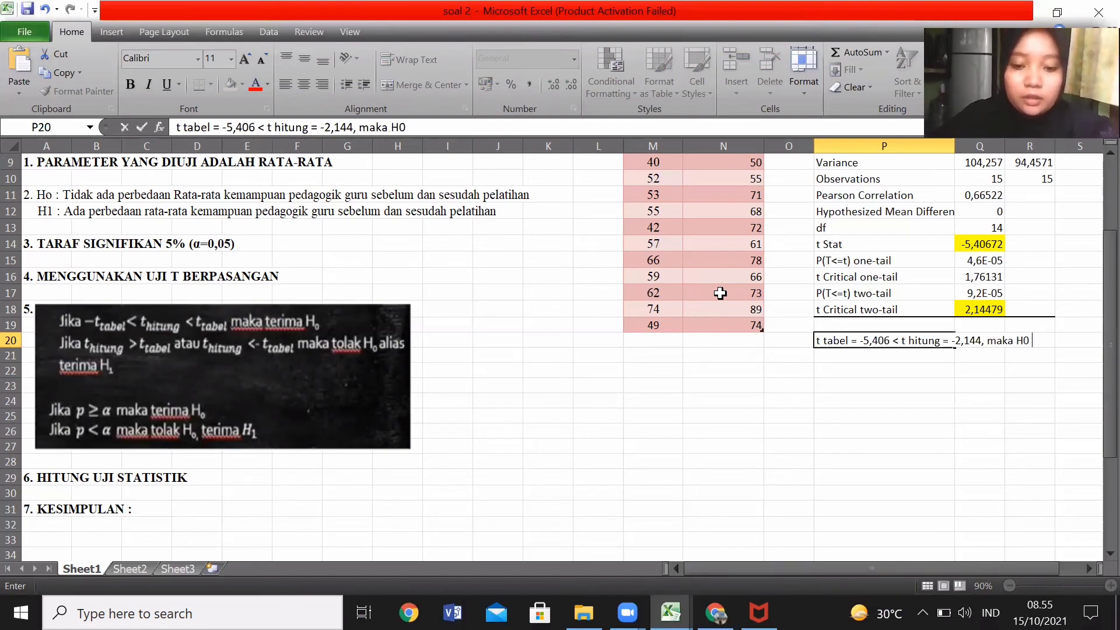
{"action": "type", "text": "ditolah "}
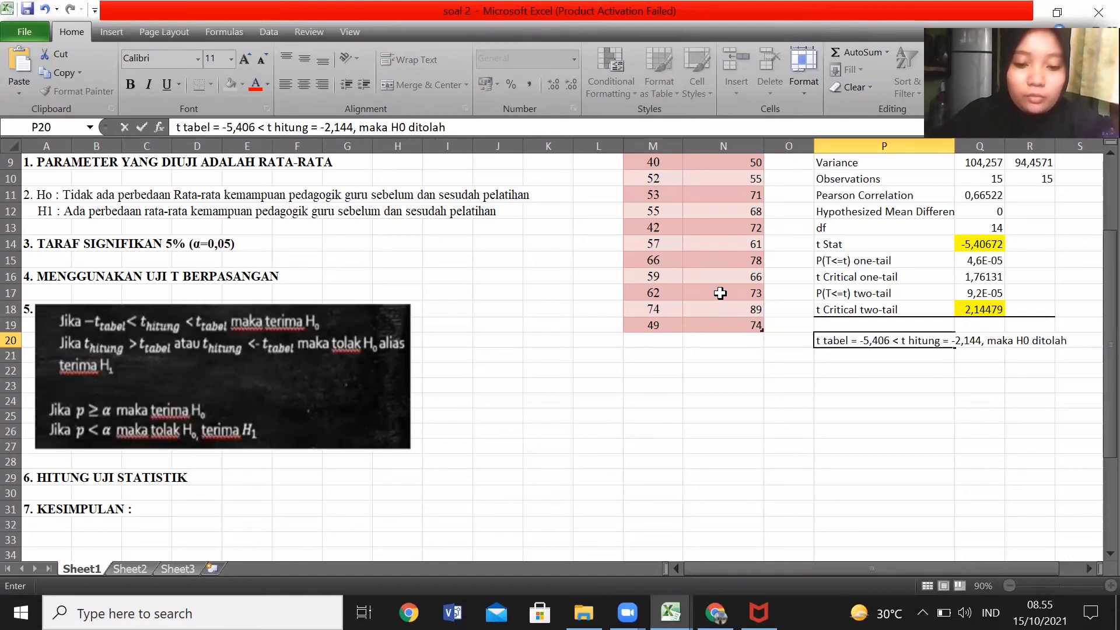
{"action": "type", "text": "dan H1 dit"}
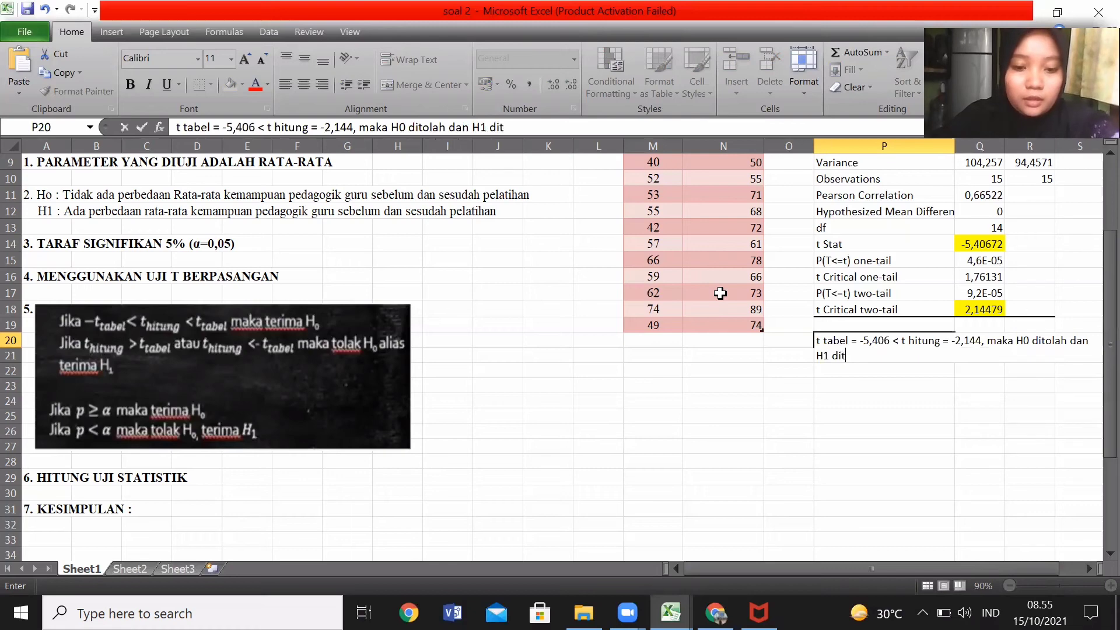
{"action": "type", "text": "erima"}
{"action": "key", "text": "Return"}
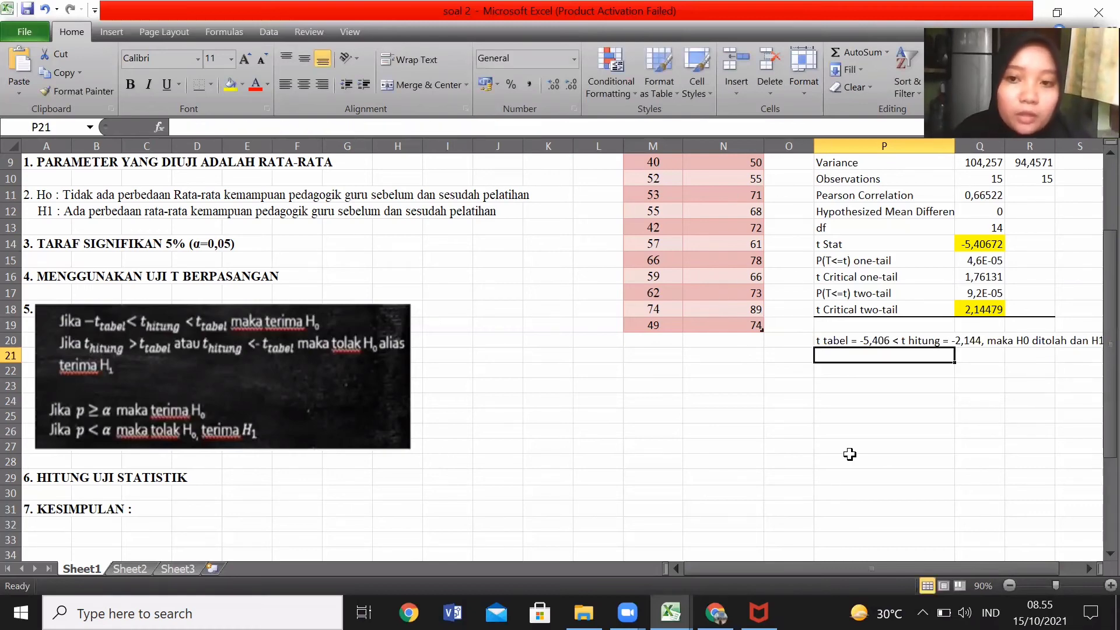
- Fill the P(T<=t) two-tail value in Q17 with green
{"action": "left_click", "coordinate": [978, 294]}
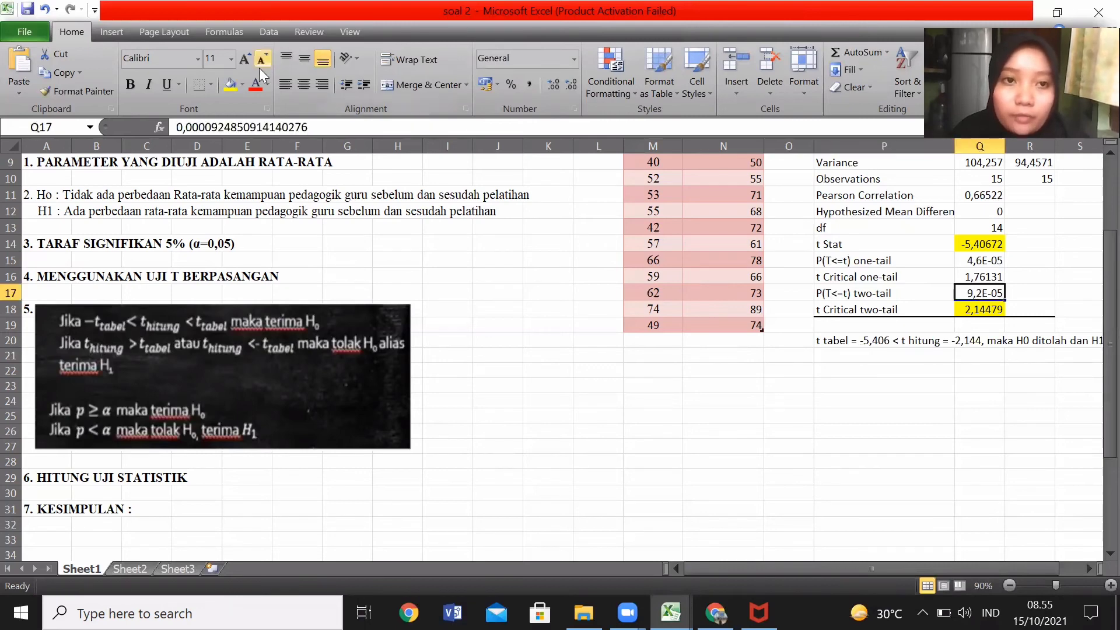
{"action": "left_click", "coordinate": [244, 87]}
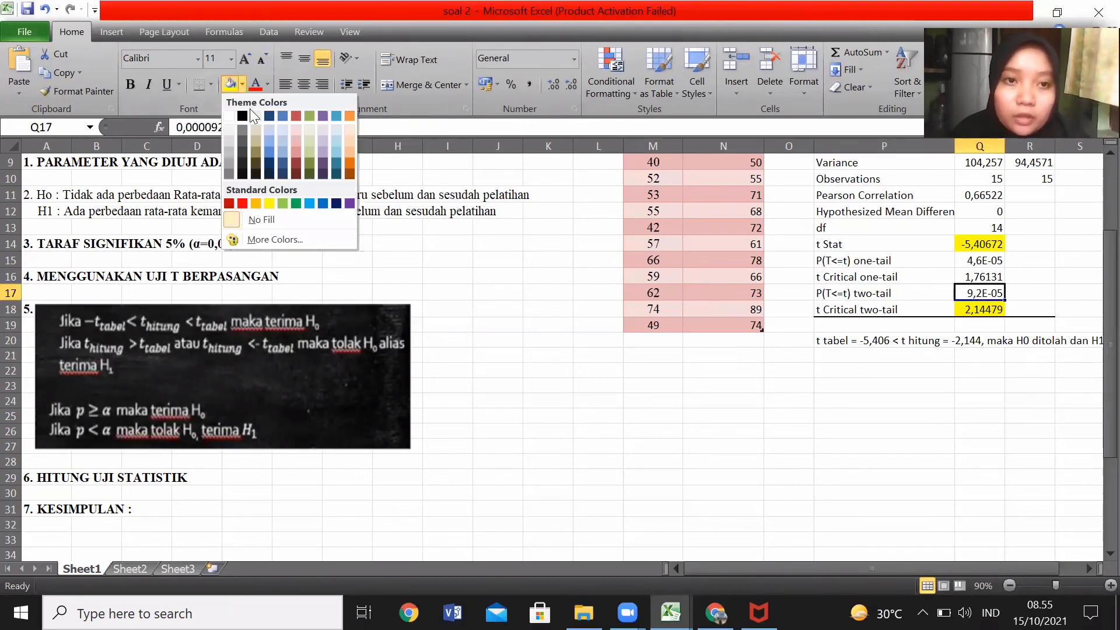
{"action": "left_click", "coordinate": [284, 200]}
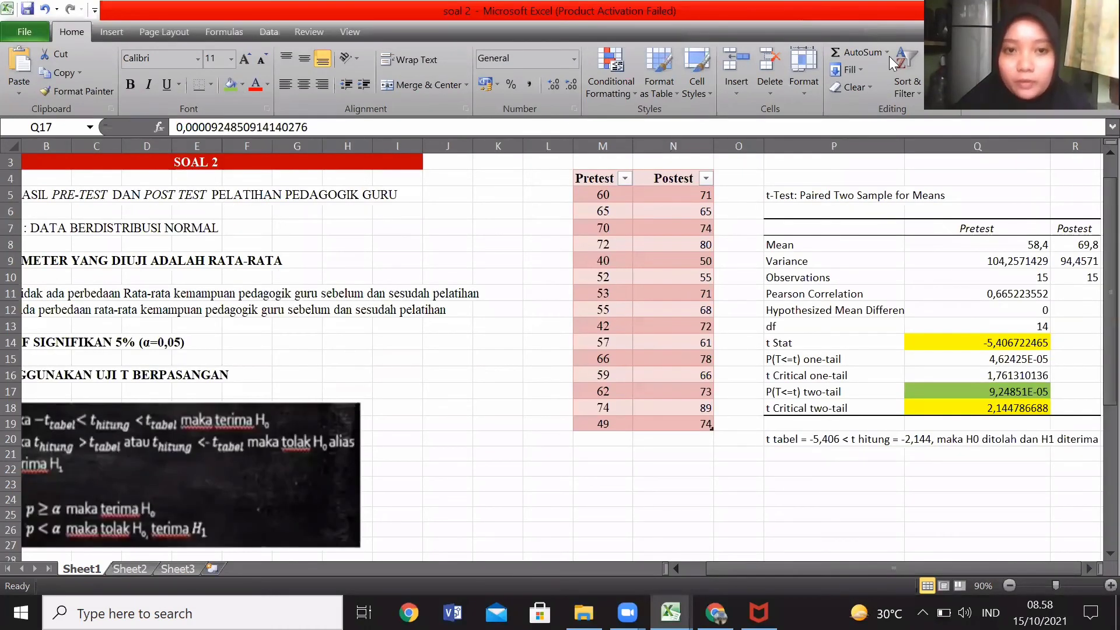
- Begin the p-value decision in P22, below the t decision, with the text "karena p ="
{"action": "left_click", "coordinate": [999, 392]}
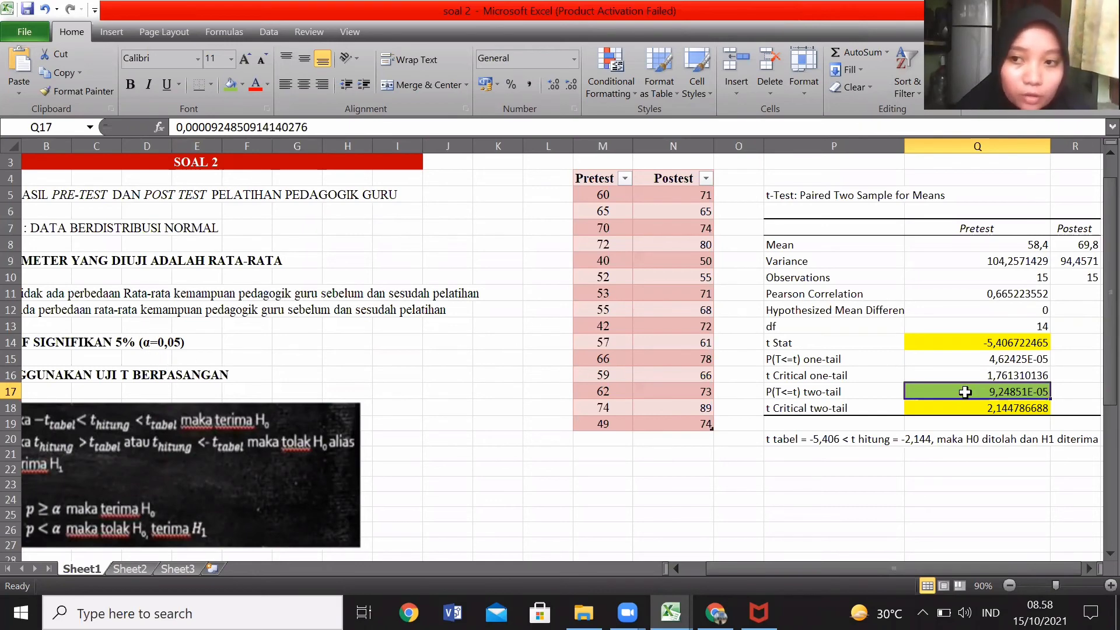
{"action": "scroll", "coordinate": [1050, 337], "scroll_direction": "down", "scroll_amount": 2}
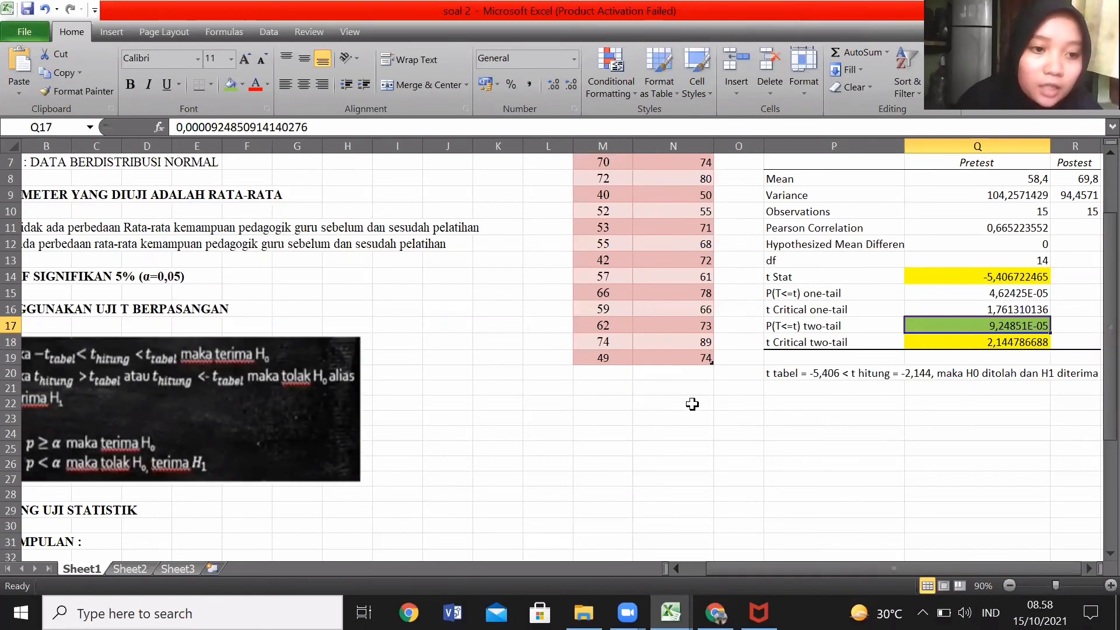
{"action": "left_click", "coordinate": [786, 408]}
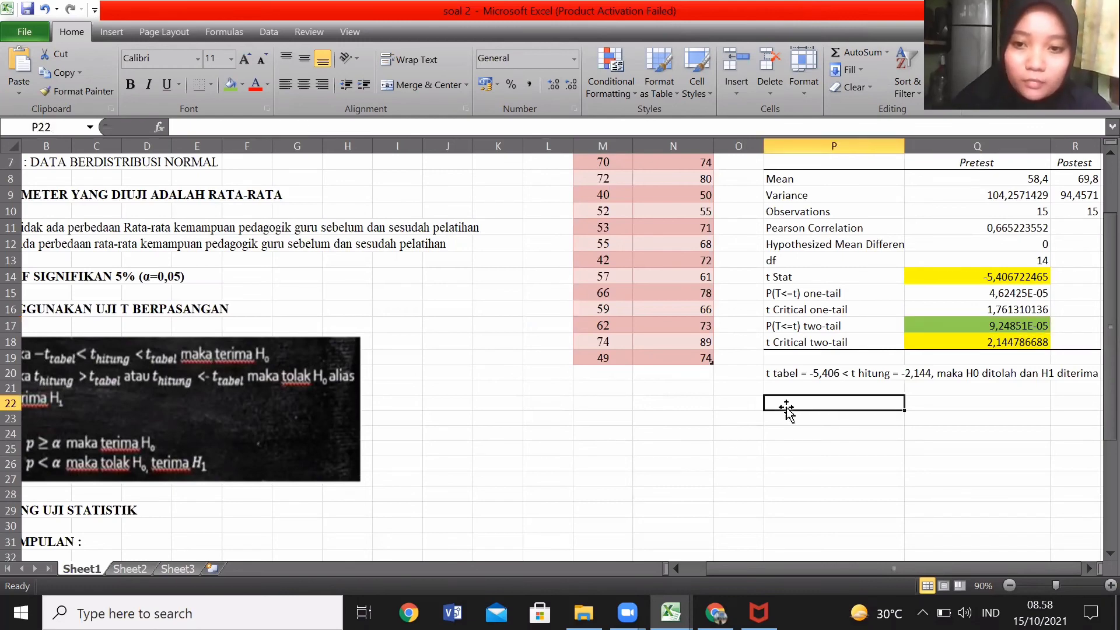
{"action": "type", "text": "ka"}
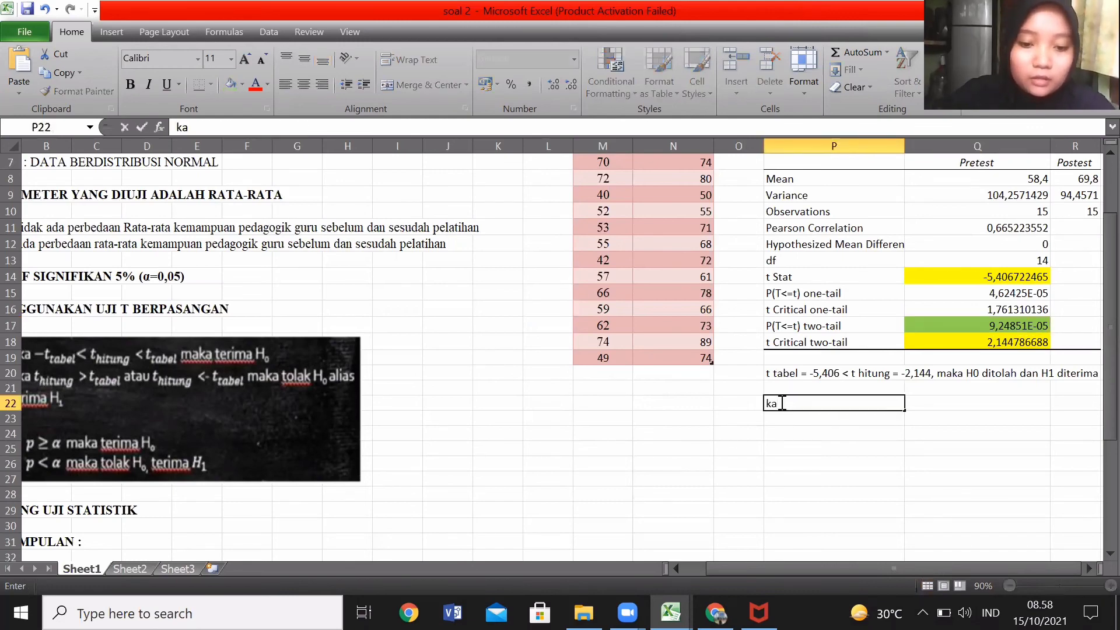
{"action": "type", "text": "ren"}
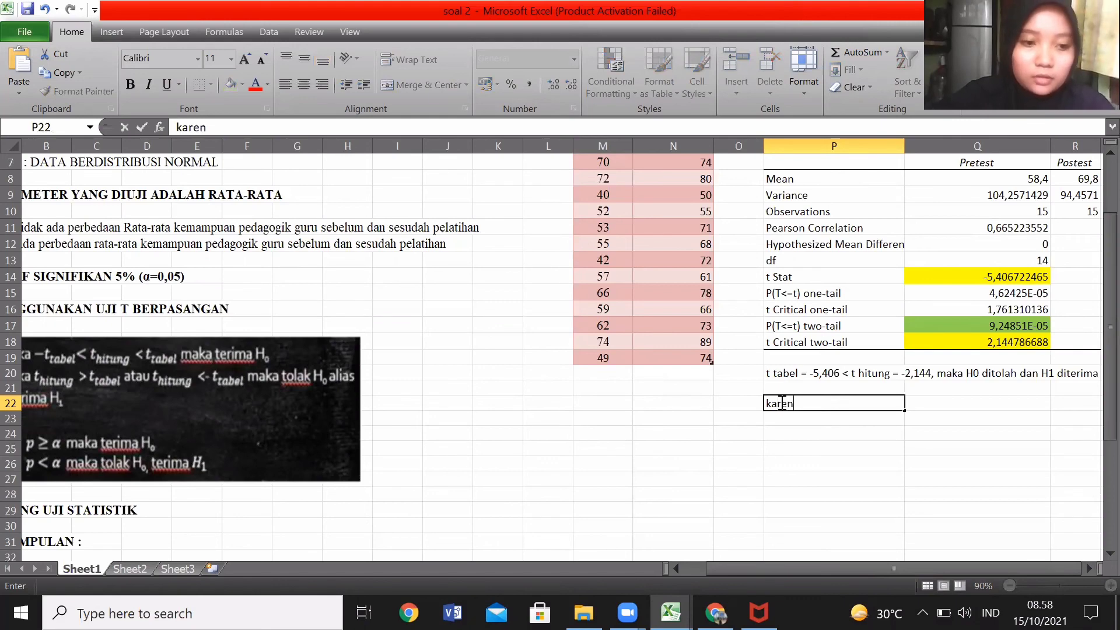
{"action": "type", "text": "a p ="}
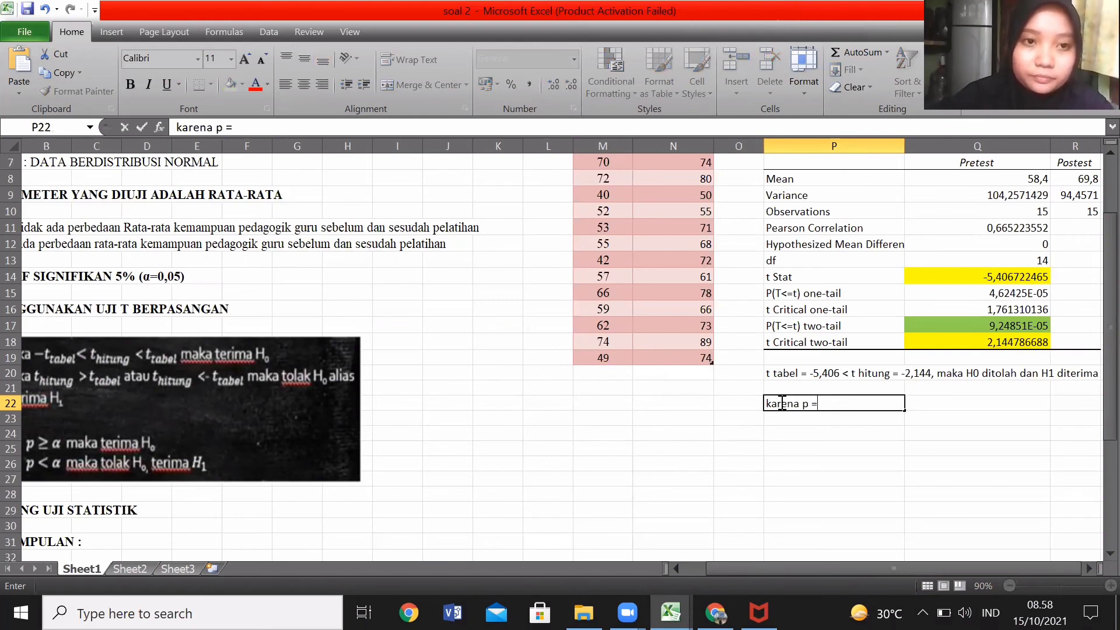
- Copy the leading digits 0,00009 of the two-tail p-value in Q17 into P22 and complete the comparison with "< 0,05"
{"action": "left_click", "coordinate": [931, 326]}
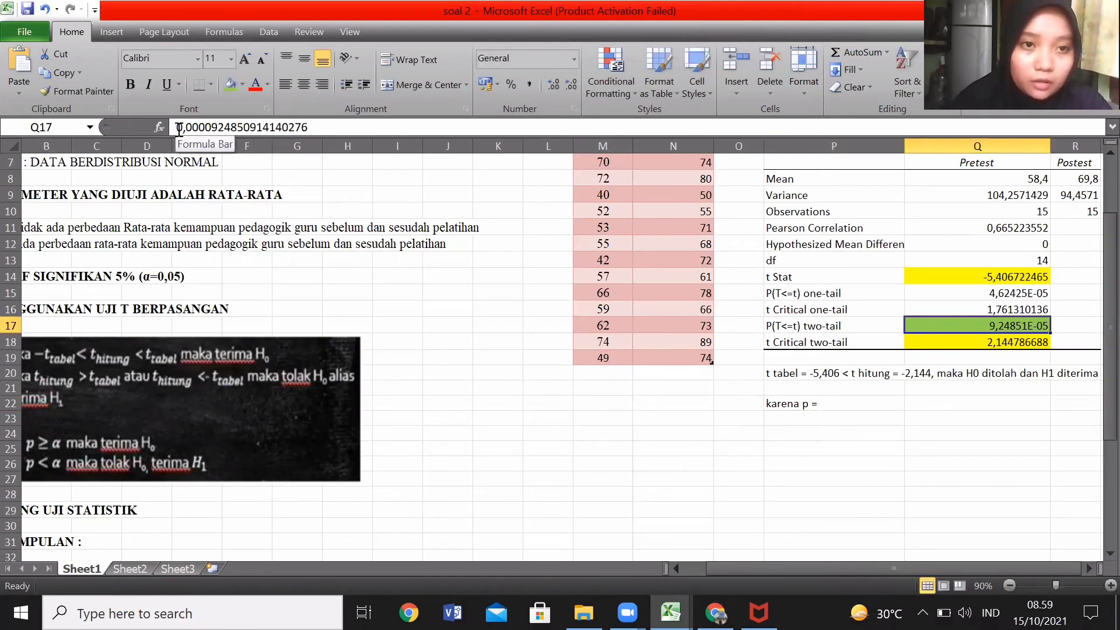
{"action": "left_click_drag", "start_coordinate": [179, 127], "coordinate": [218, 127]}
{"action": "key", "text": "ctrl+c"}
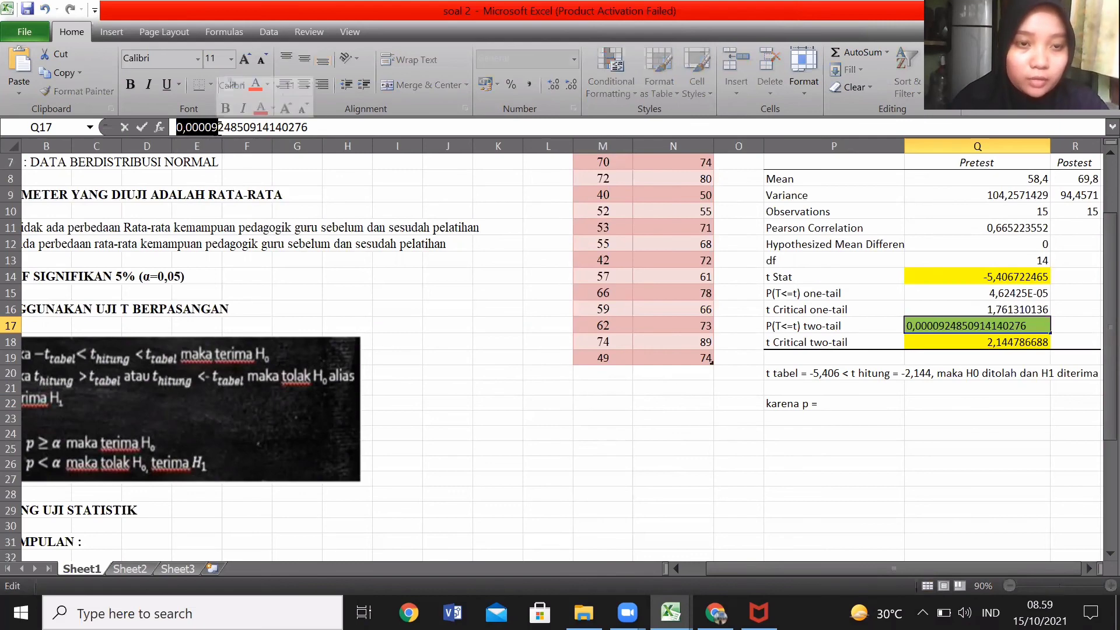
{"action": "key", "text": "Escape"}
{"action": "left_click", "coordinate": [839, 403]}
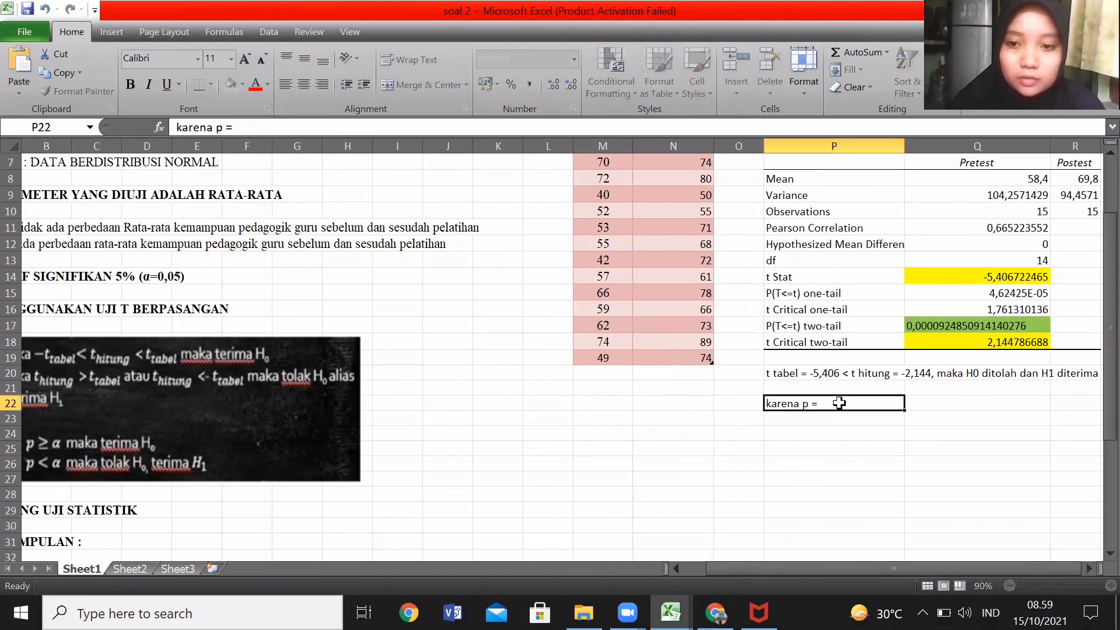
{"action": "left_click", "coordinate": [276, 123]}
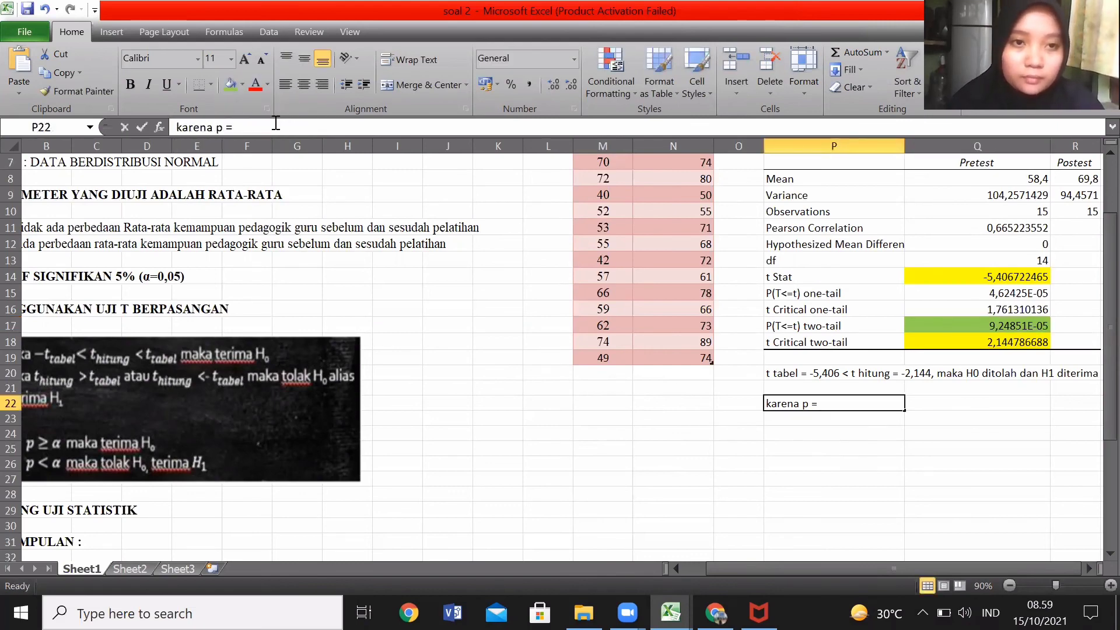
{"action": "key", "text": "ctrl+v"}
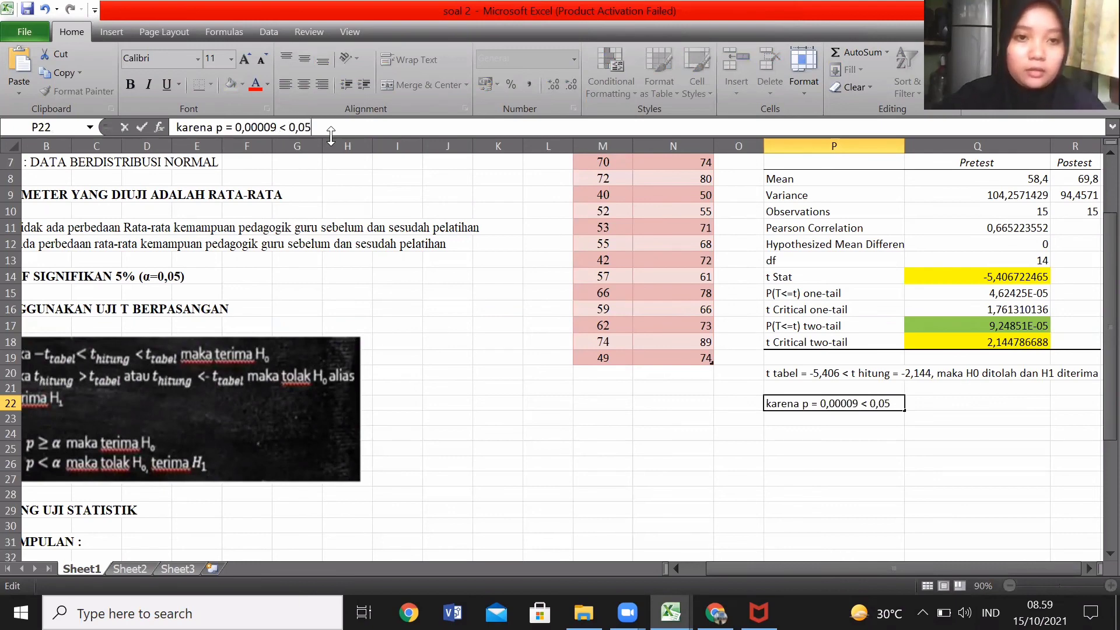
{"action": "left_click", "coordinate": [405, 179]}
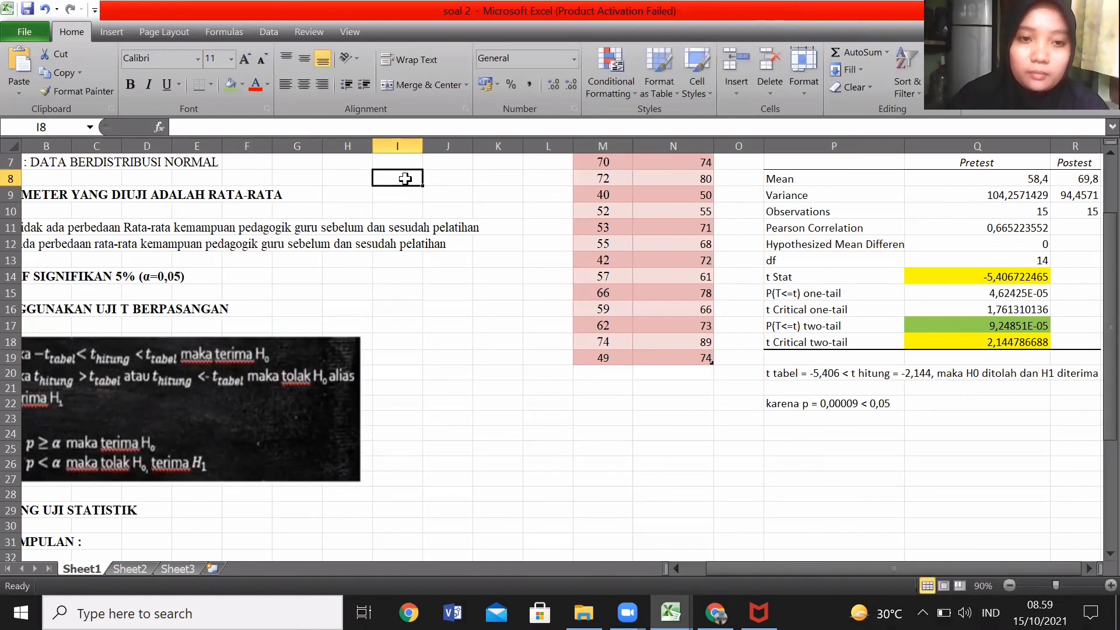
{"action": "type", "text": ","}
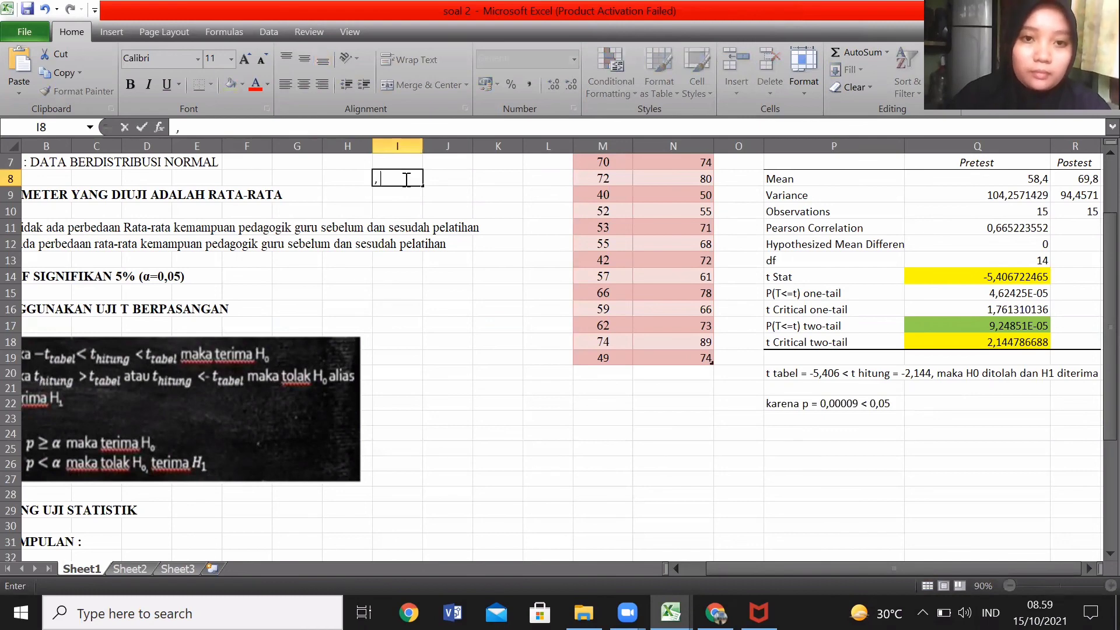
{"action": "left_click", "coordinate": [44, 12]}
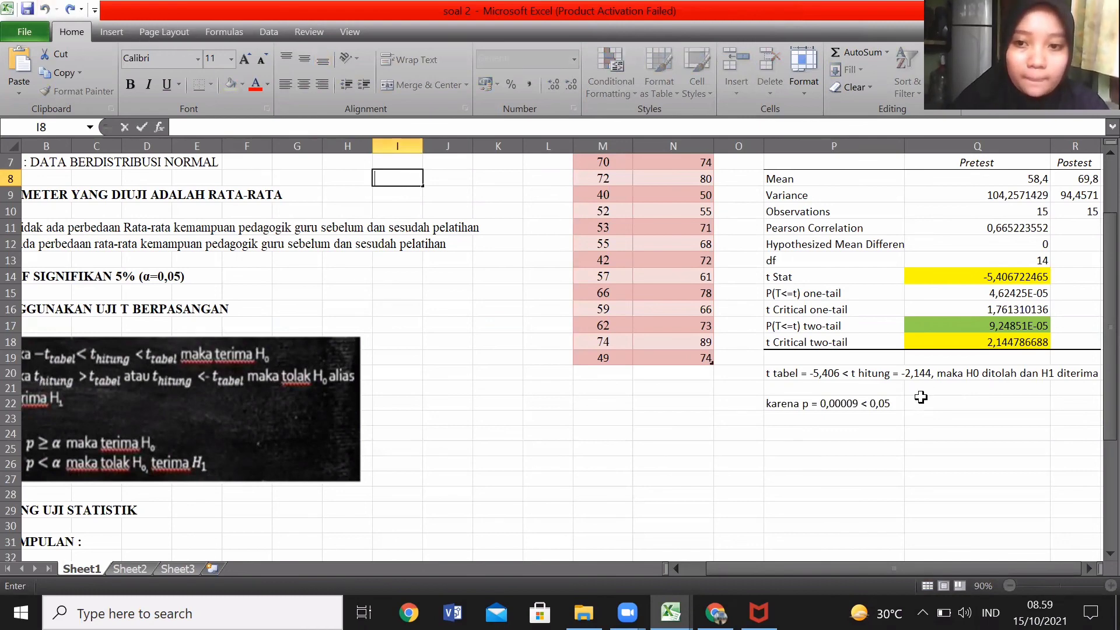
- Complete the p-value decision in P22 by appending ", maka Ho ditolak dan H1 diterima" after "< 0,05"
{"action": "left_click", "coordinate": [896, 404]}
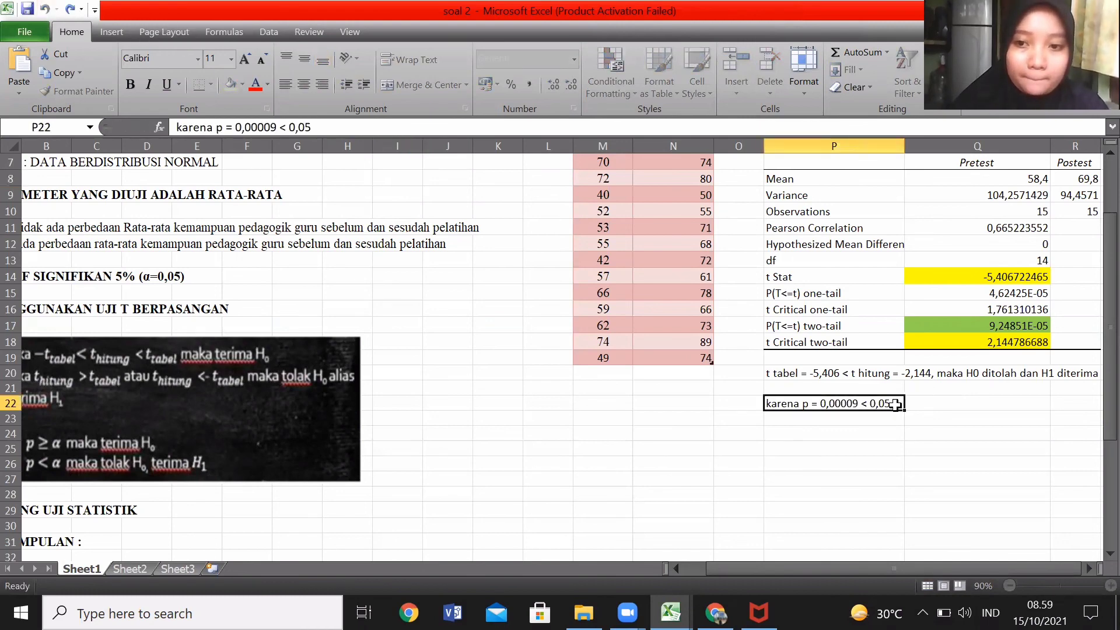
{"action": "left_click", "coordinate": [331, 128]}
{"action": "type", "text": "m"}
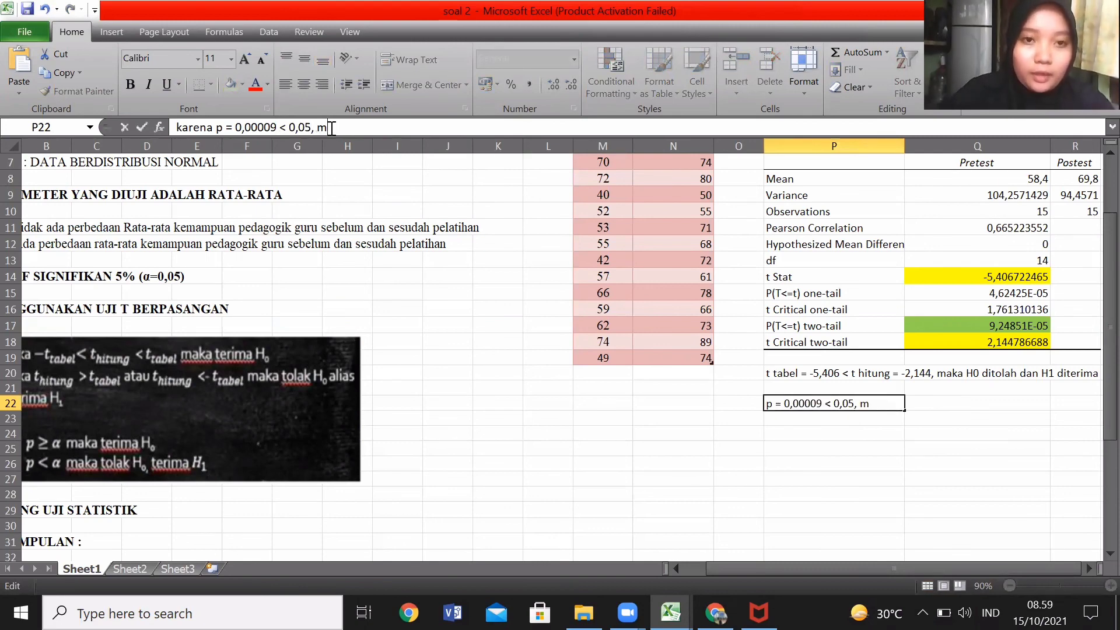
{"action": "type", "text": "aka H"}
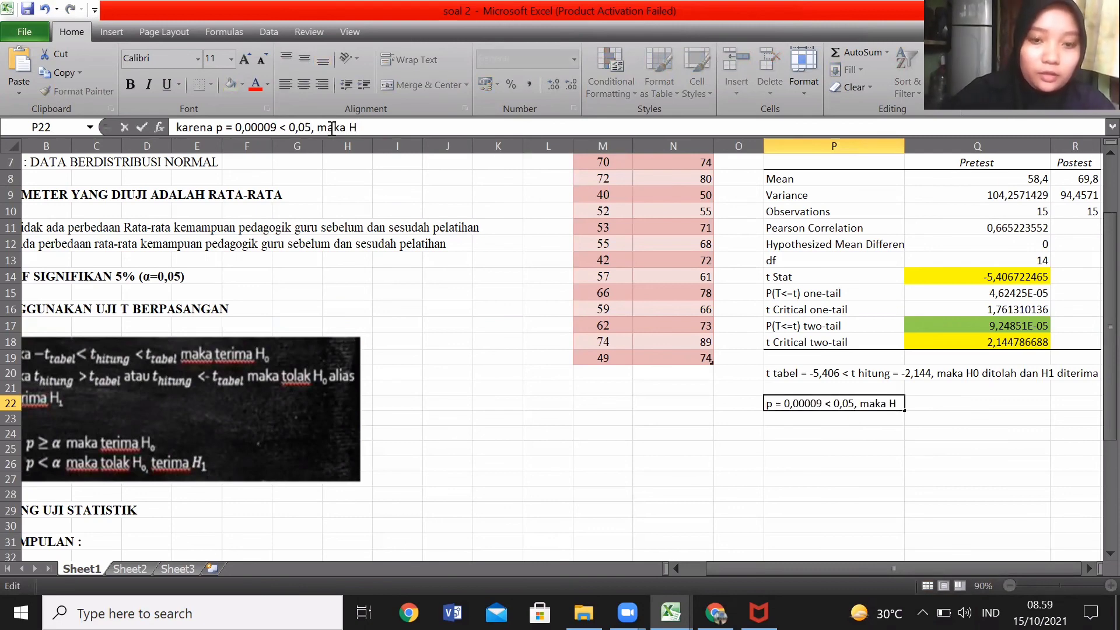
{"action": "type", "text": "o "}
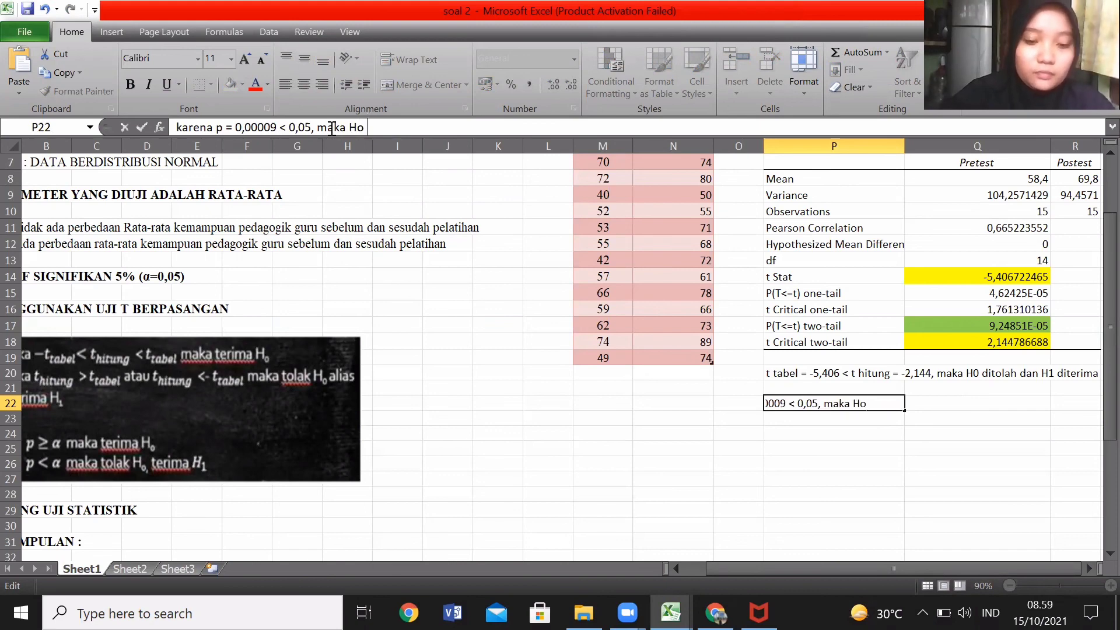
{"action": "type", "text": "ditola"}
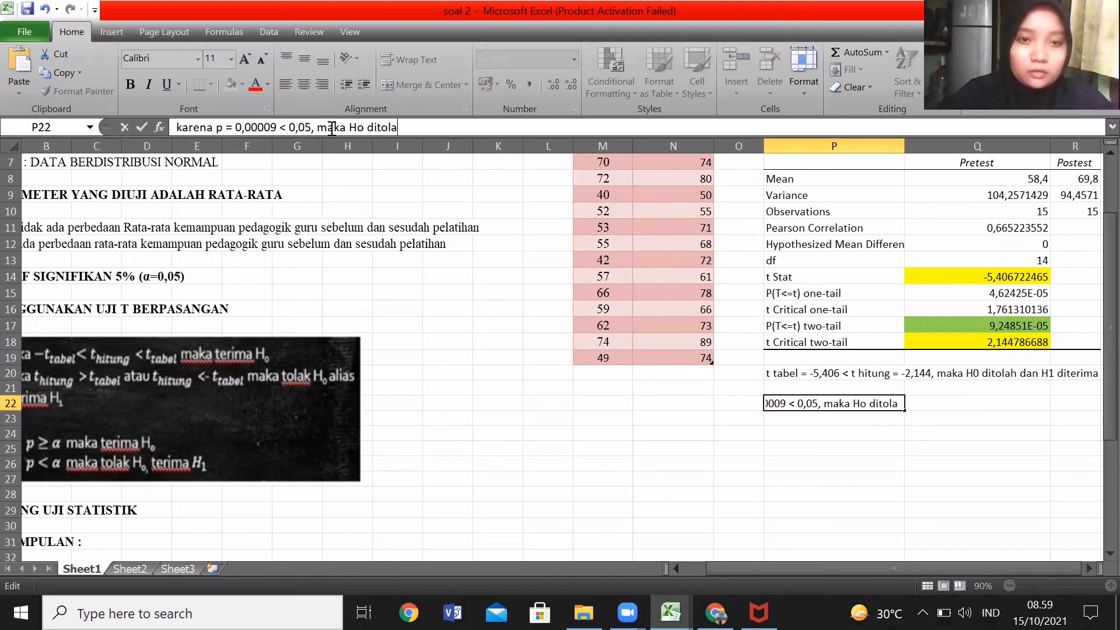
{"action": "type", "text": "k d"}
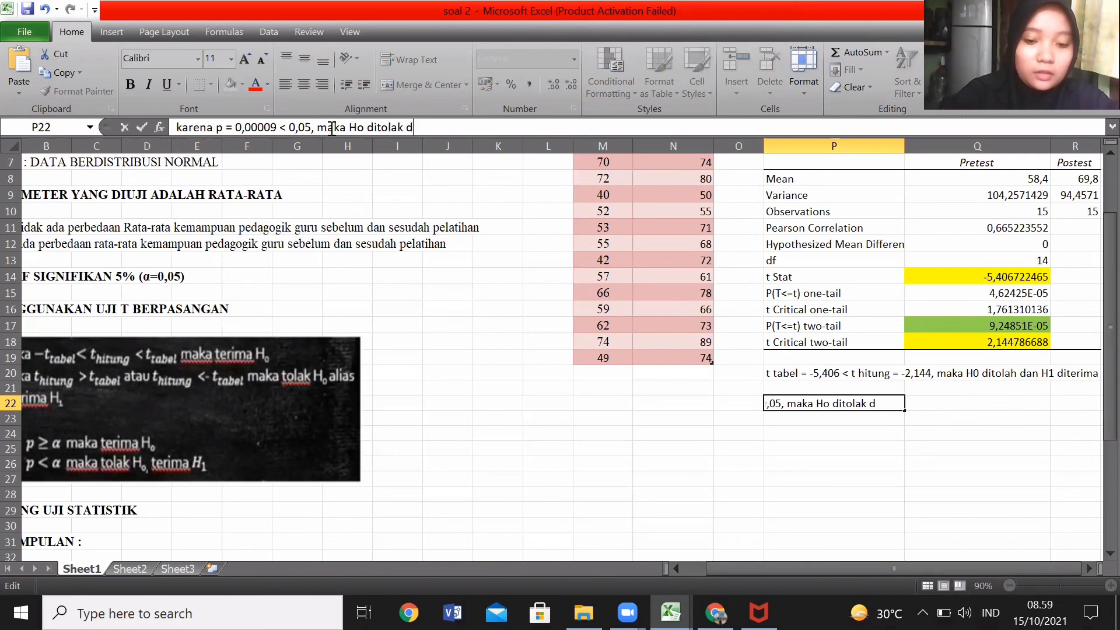
{"action": "type", "text": "an H1 d"}
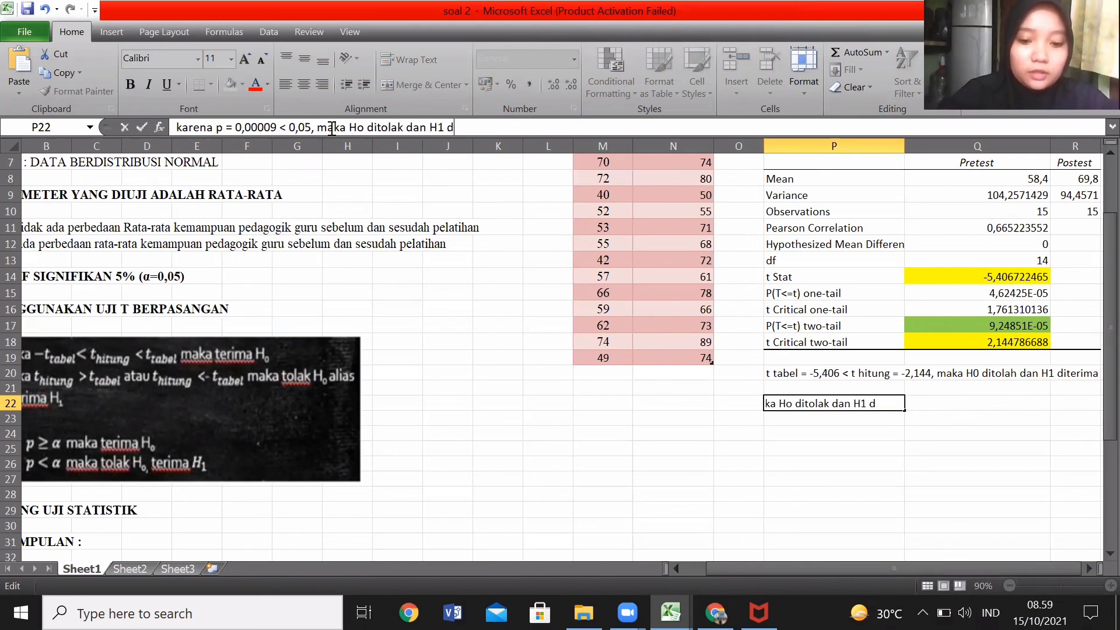
{"action": "type", "text": "iterima"}
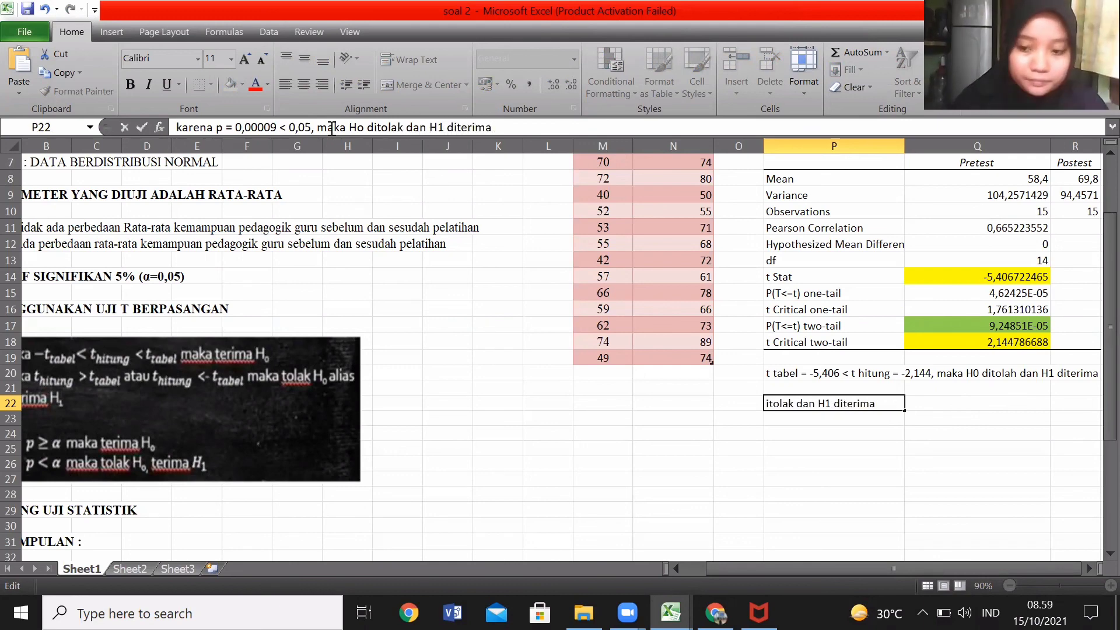
{"action": "key", "text": "Return"}
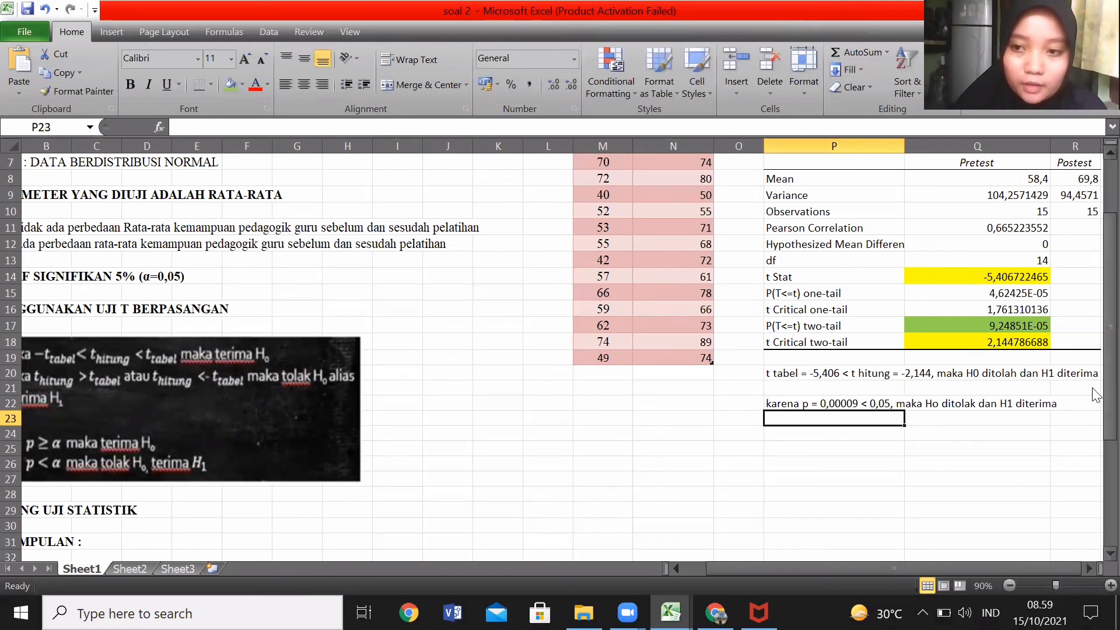
- Copy the H1 hypothesis text "Ada perbedaan rata-rata kemampuan pedagogik guru sebelum dan sesudah pelatihan" from A12, without its "H1 :" label
{"action": "left_click_drag", "start_coordinate": [1095, 395], "coordinate": [616, 455]}
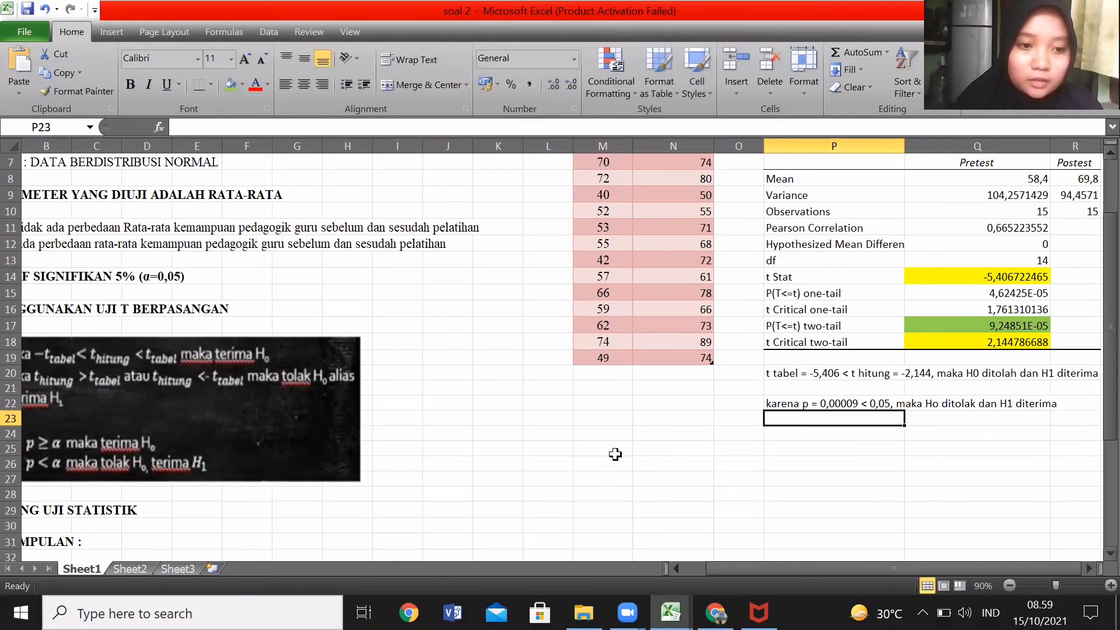
{"action": "left_click_drag", "start_coordinate": [1095, 434], "coordinate": [1095, 470]}
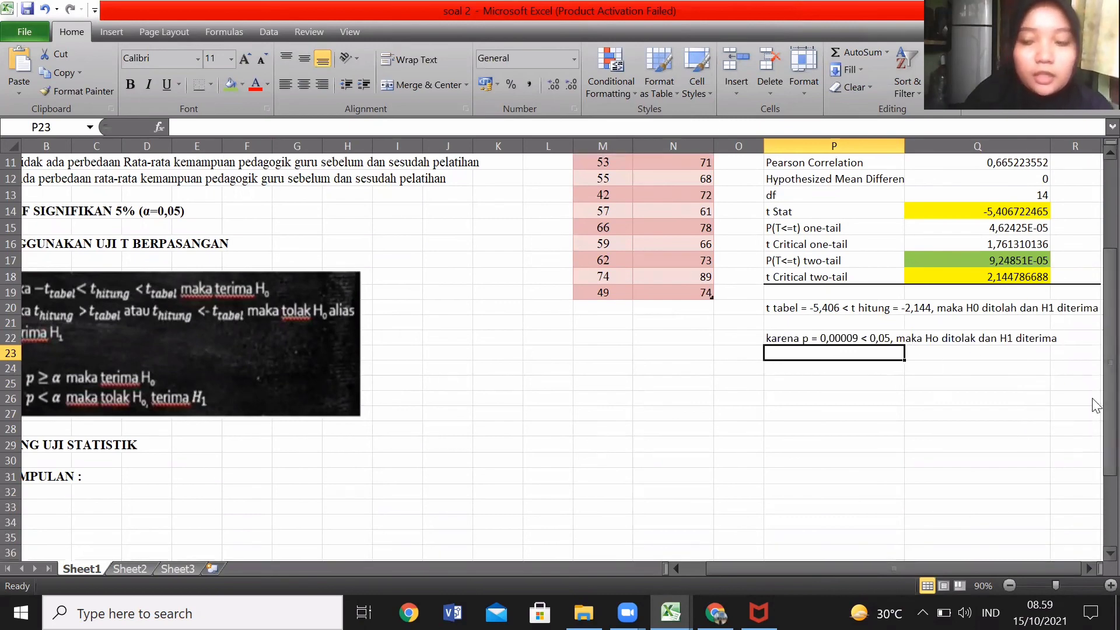
{"action": "left_click_drag", "start_coordinate": [1093, 401], "coordinate": [1094, 492]}
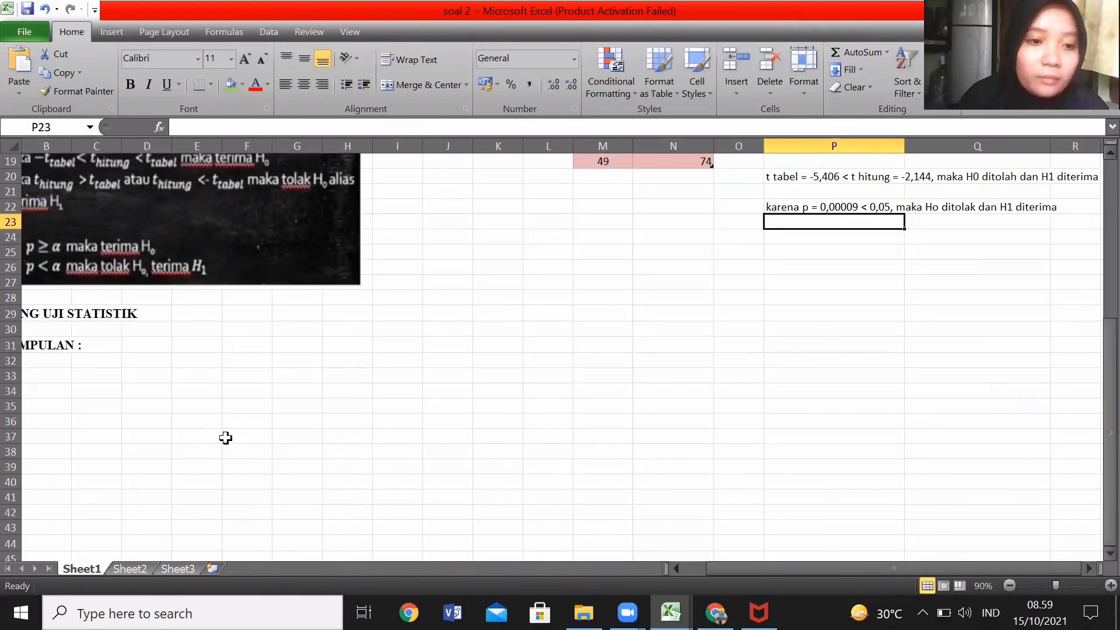
{"action": "left_click", "coordinate": [70, 350]}
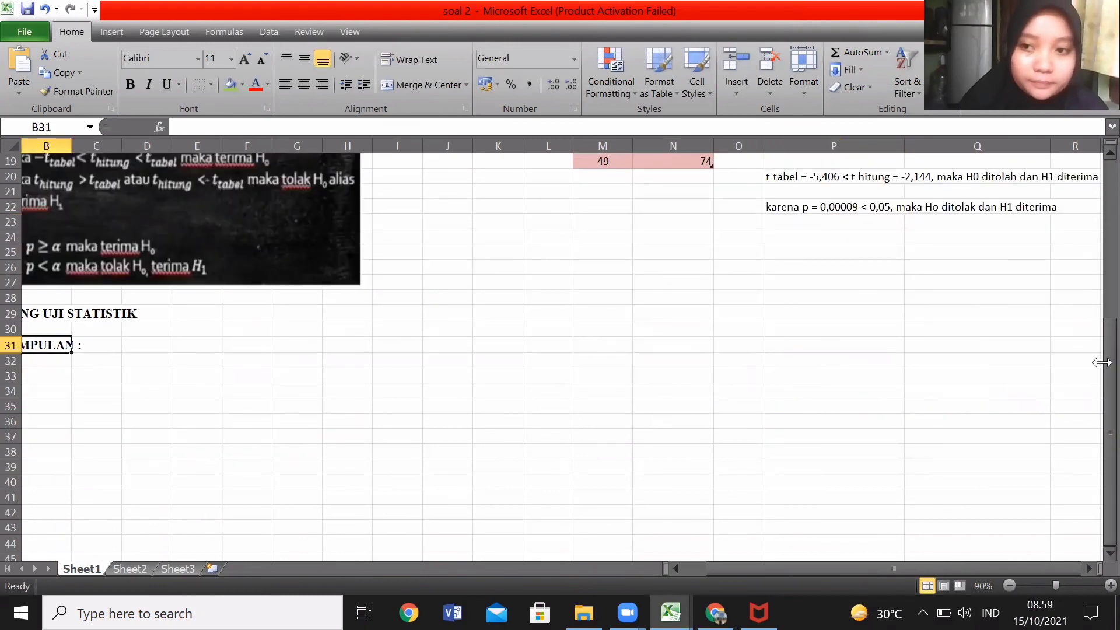
{"action": "left_click_drag", "start_coordinate": [1094, 325], "coordinate": [1095, 309]}
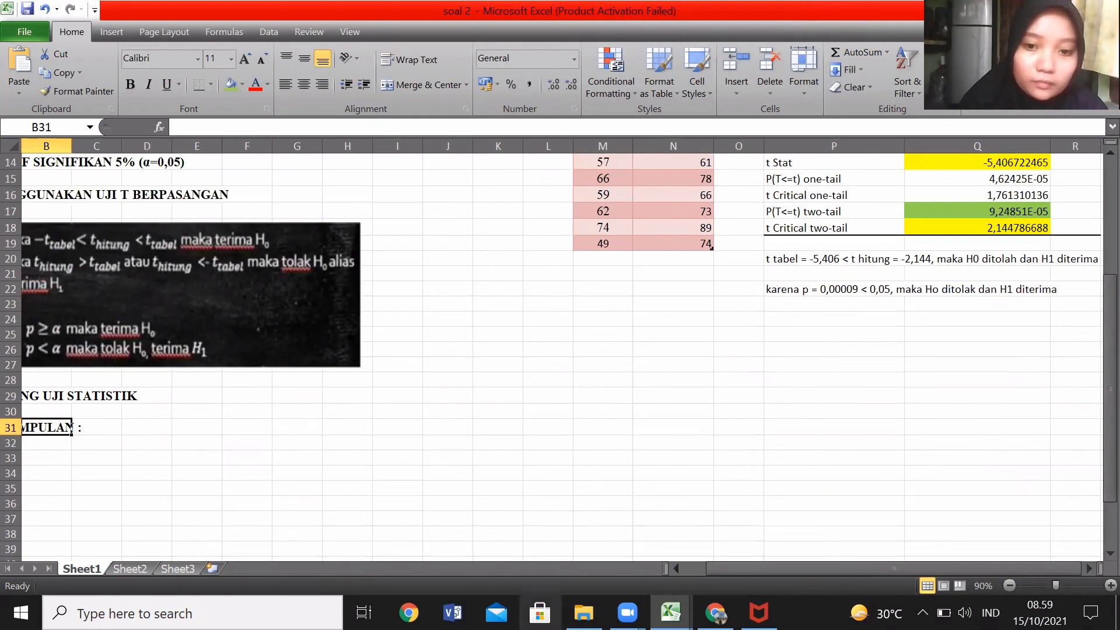
{"action": "left_click_drag", "start_coordinate": [746, 569], "coordinate": [612, 566]}
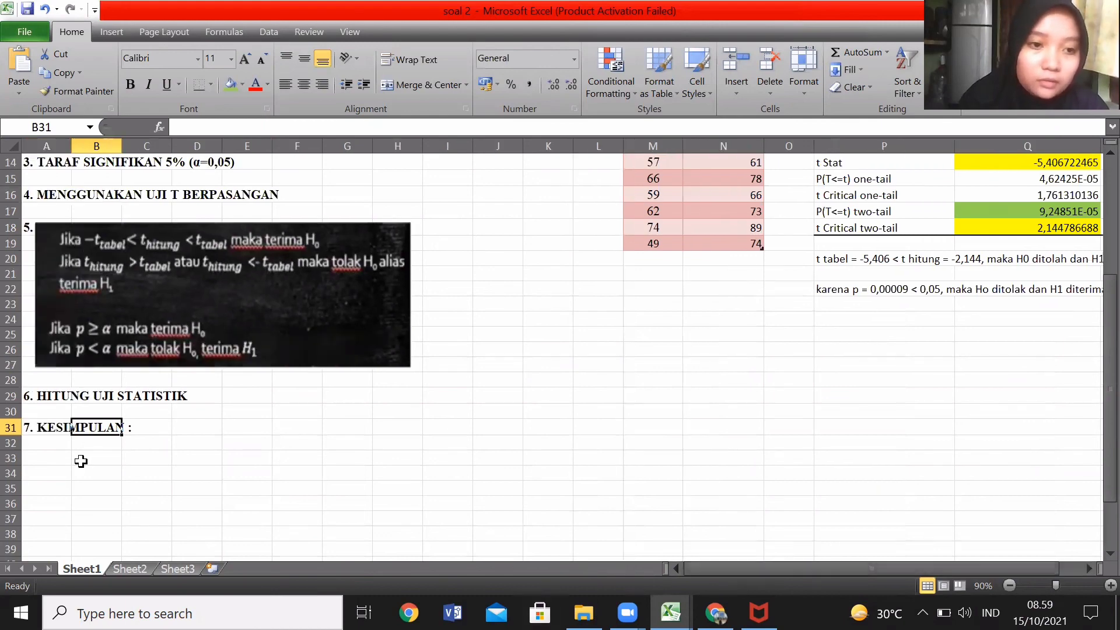
{"action": "left_click", "coordinate": [63, 433]}
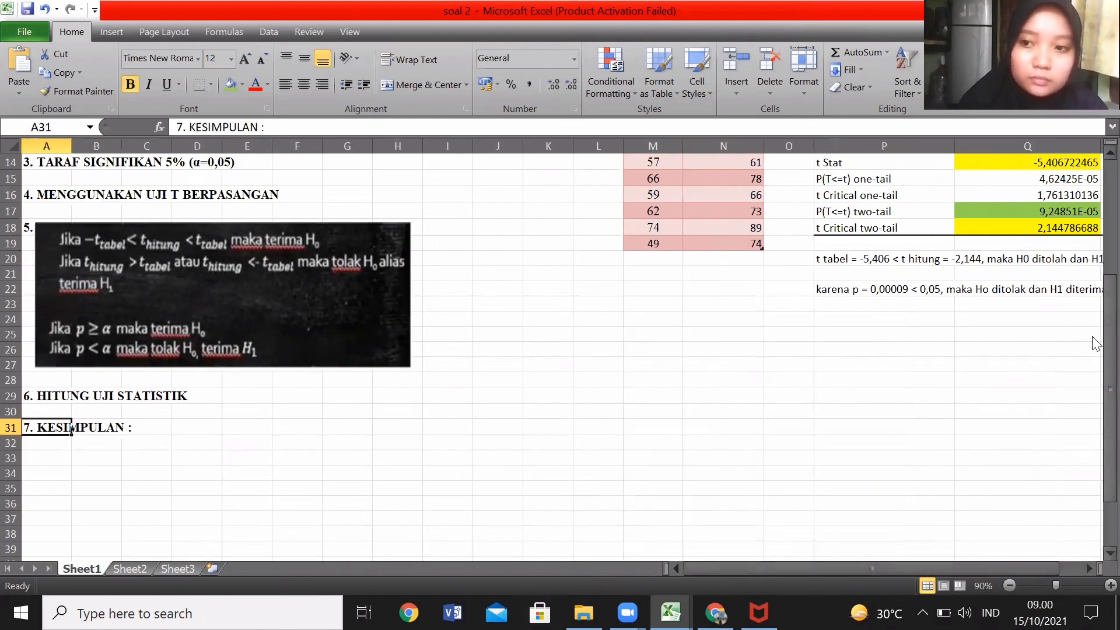
{"action": "left_click_drag", "start_coordinate": [1102, 342], "coordinate": [1095, 255]}
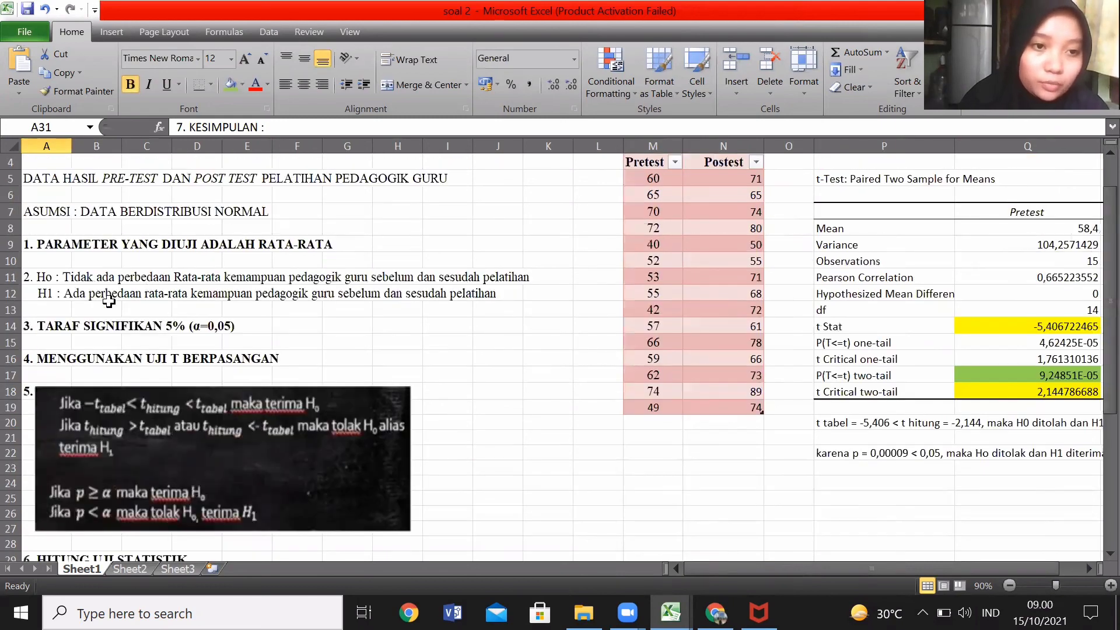
{"action": "left_click", "coordinate": [55, 293]}
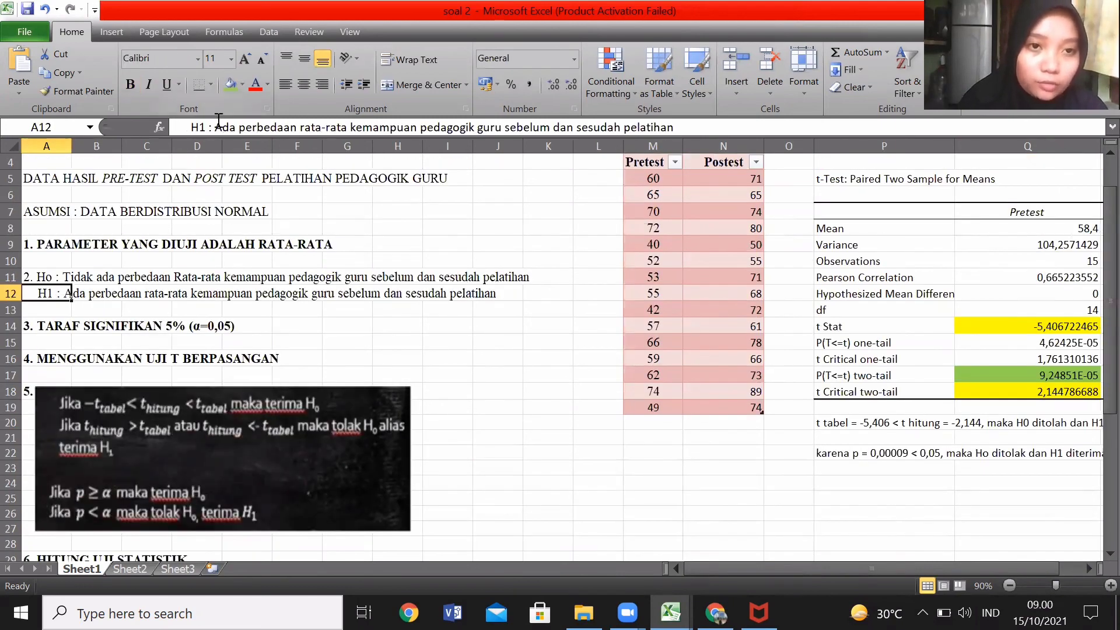
{"action": "left_click_drag", "start_coordinate": [218, 127], "coordinate": [693, 123]}
{"action": "key", "text": "ctrl+c"}
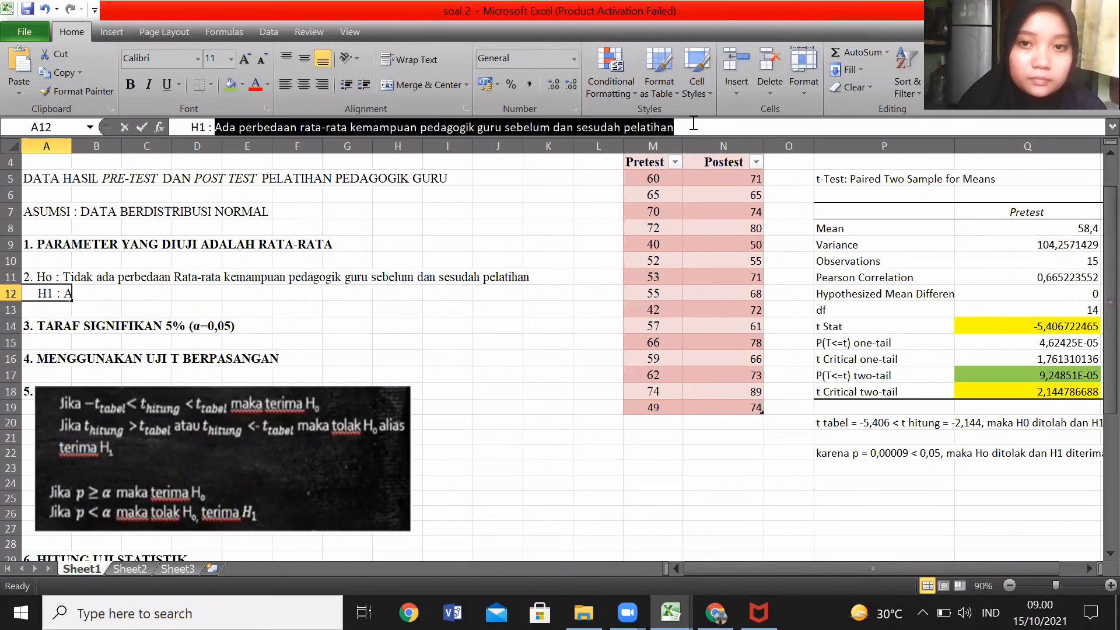
- Paste the copied hypothesis sentence after "7. KESIMPULAN :" in A31 as the test's conclusion
{"action": "left_click_drag", "start_coordinate": [1095, 317], "coordinate": [1096, 409]}
{"action": "left_click", "coordinate": [58, 428]}
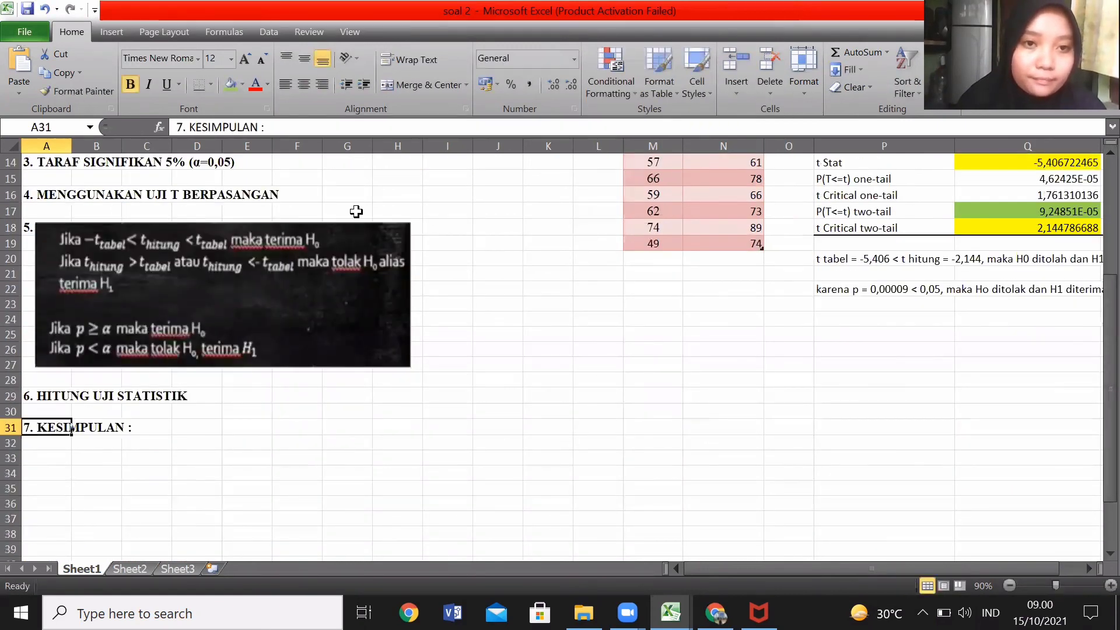
{"action": "left_click", "coordinate": [280, 127]}
{"action": "key", "text": "ctrl+v"}
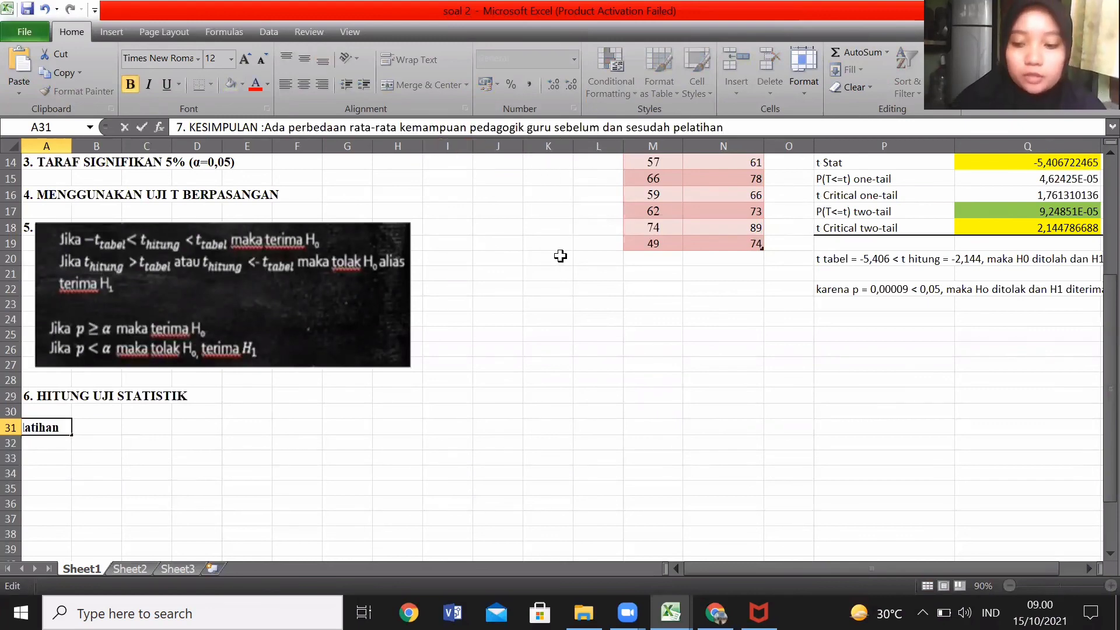
{"action": "key", "text": "Return"}
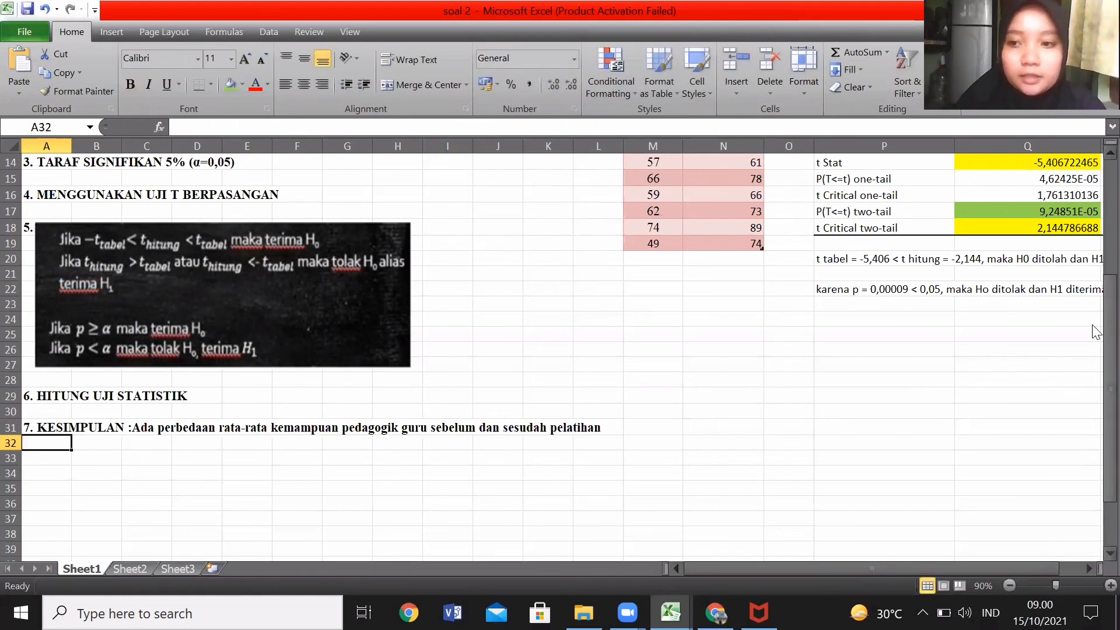
{"action": "left_click_drag", "start_coordinate": [1109, 325], "coordinate": [1109, 186]}
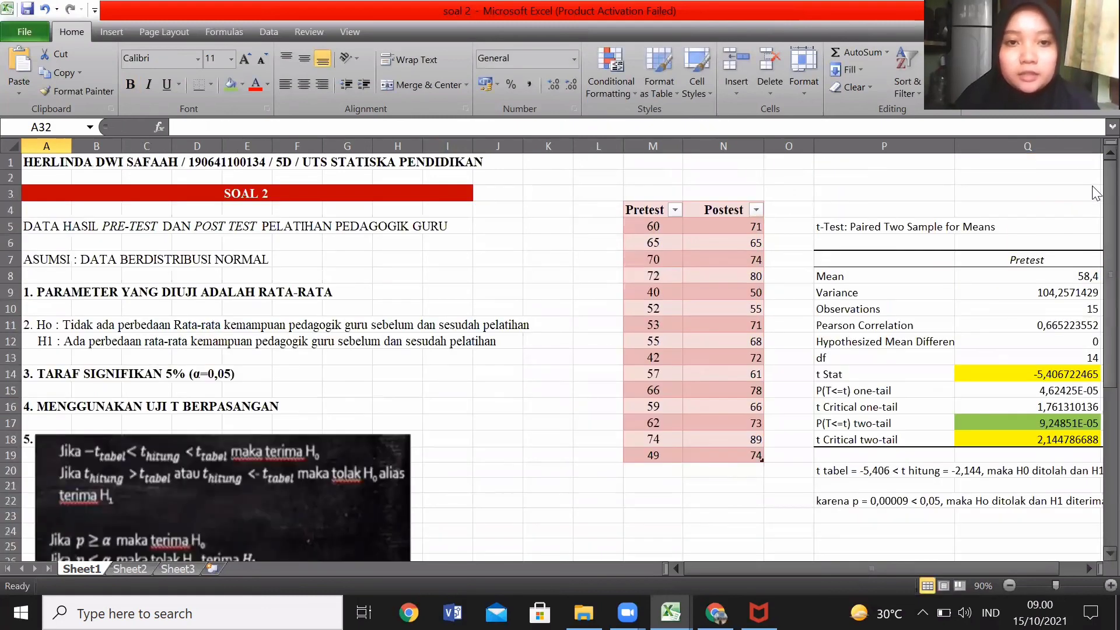